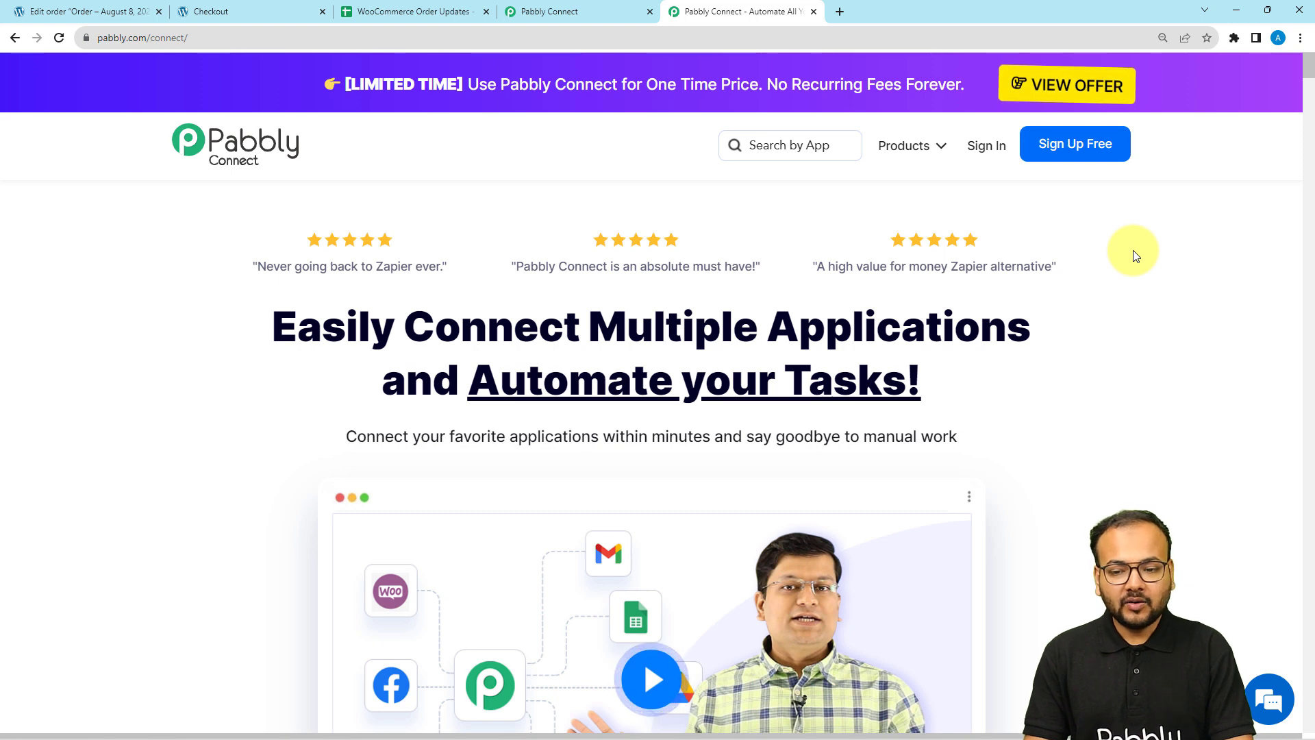
- Create a new Pabbly Connect workflow named 'Send WooCommerce Order Updates to Google Sheets'
{"action": "left_click", "coordinate": [577, 19]}
{"action": "mouse_move", "coordinate": [285, 329]}
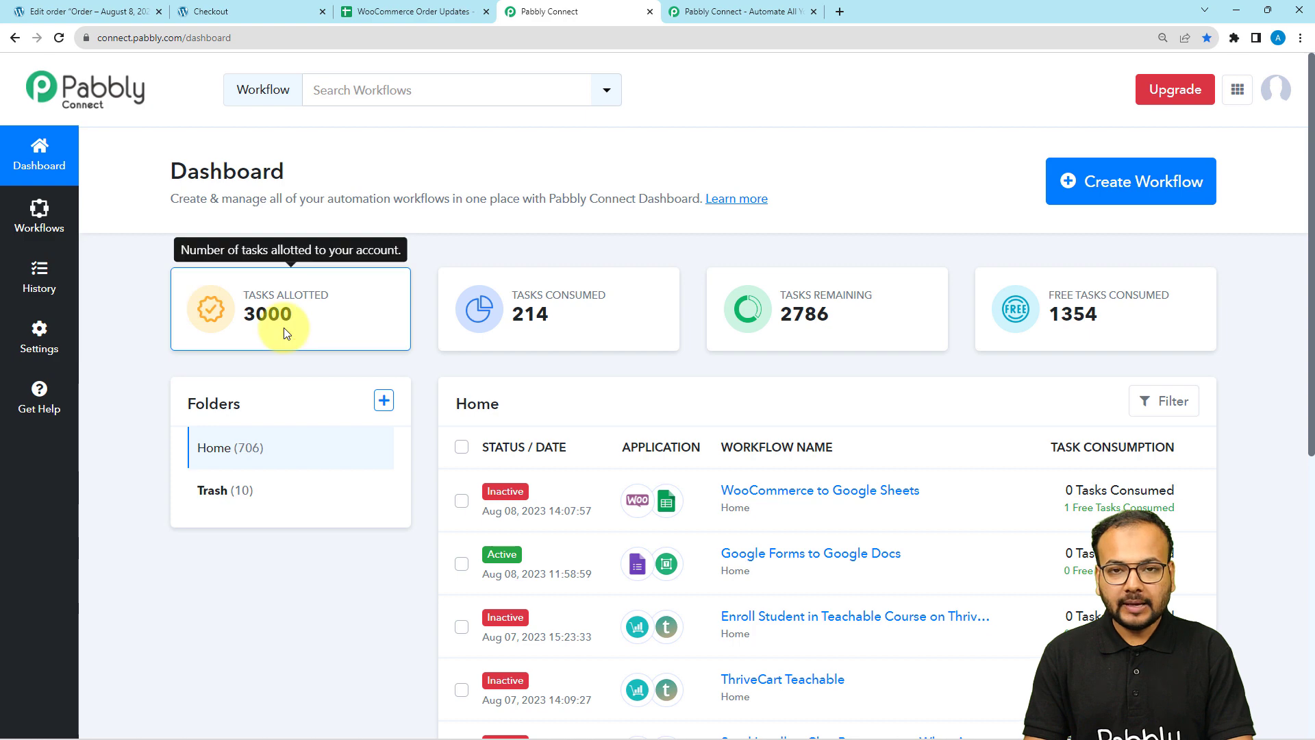
{"action": "left_click", "coordinate": [1157, 197]}
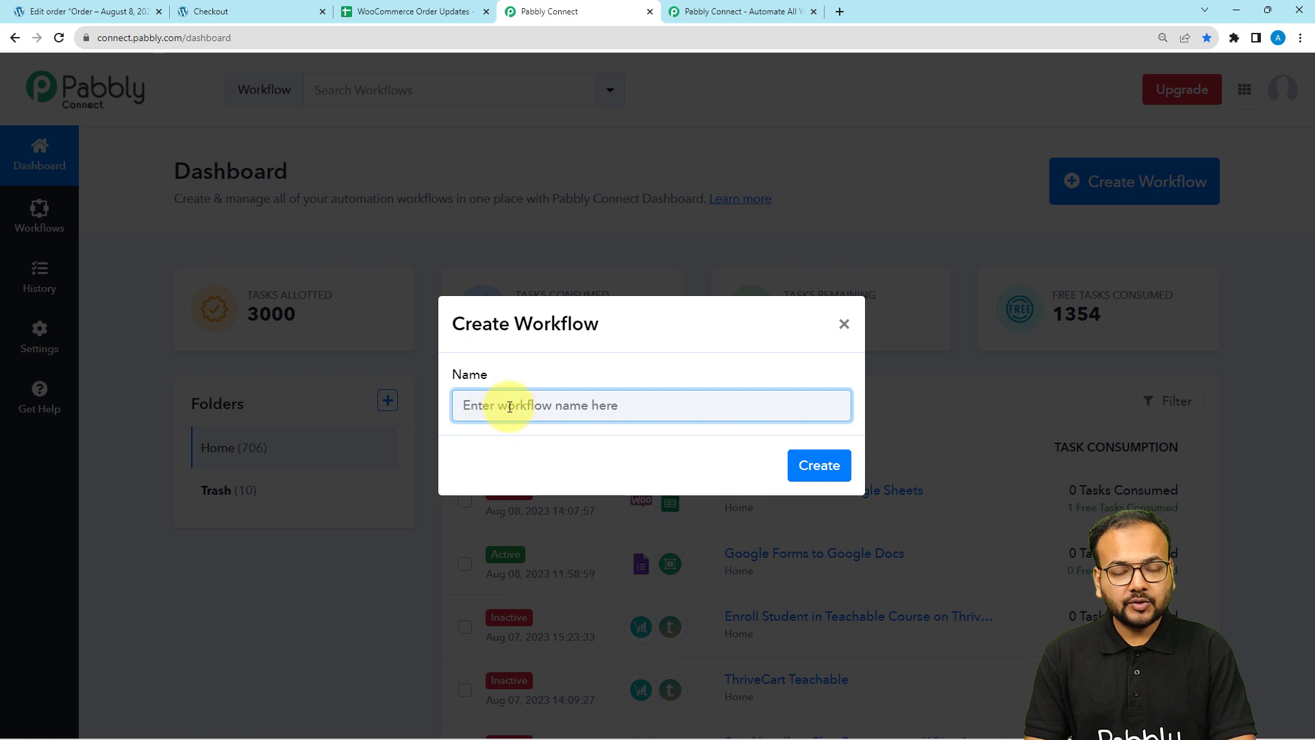
{"action": "type", "text": "Send WooCommerce Order Updates to Google Sheets"}
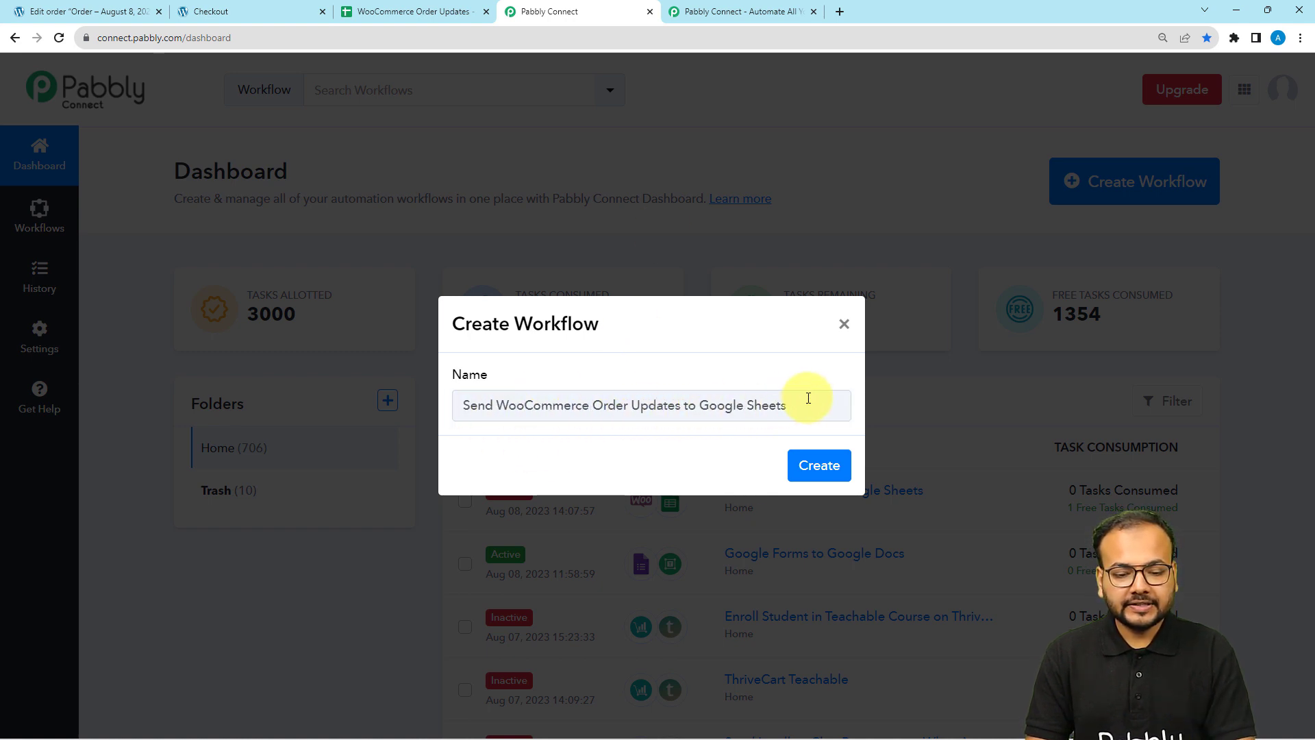
{"action": "left_click", "coordinate": [803, 465]}
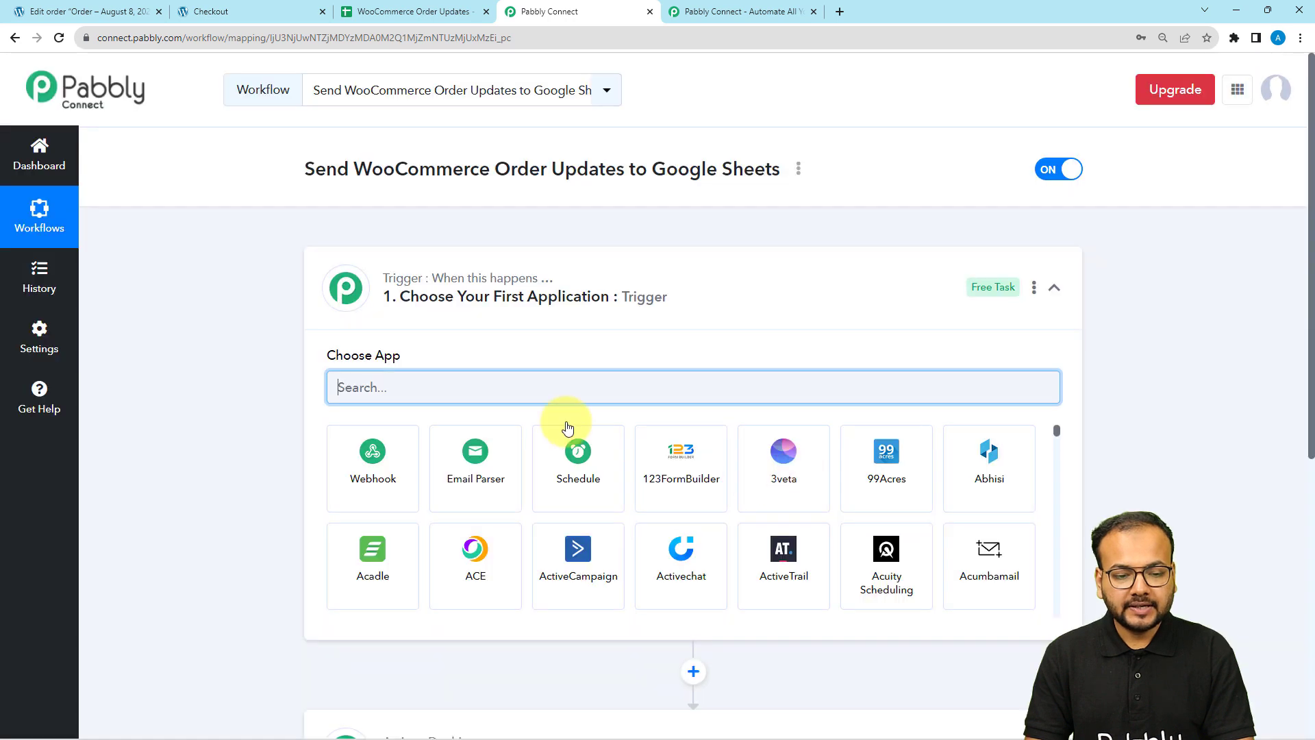
- Collapse the trigger card's Choose App panel so both steps show as compact cards
{"action": "left_click", "coordinate": [453, 270]}
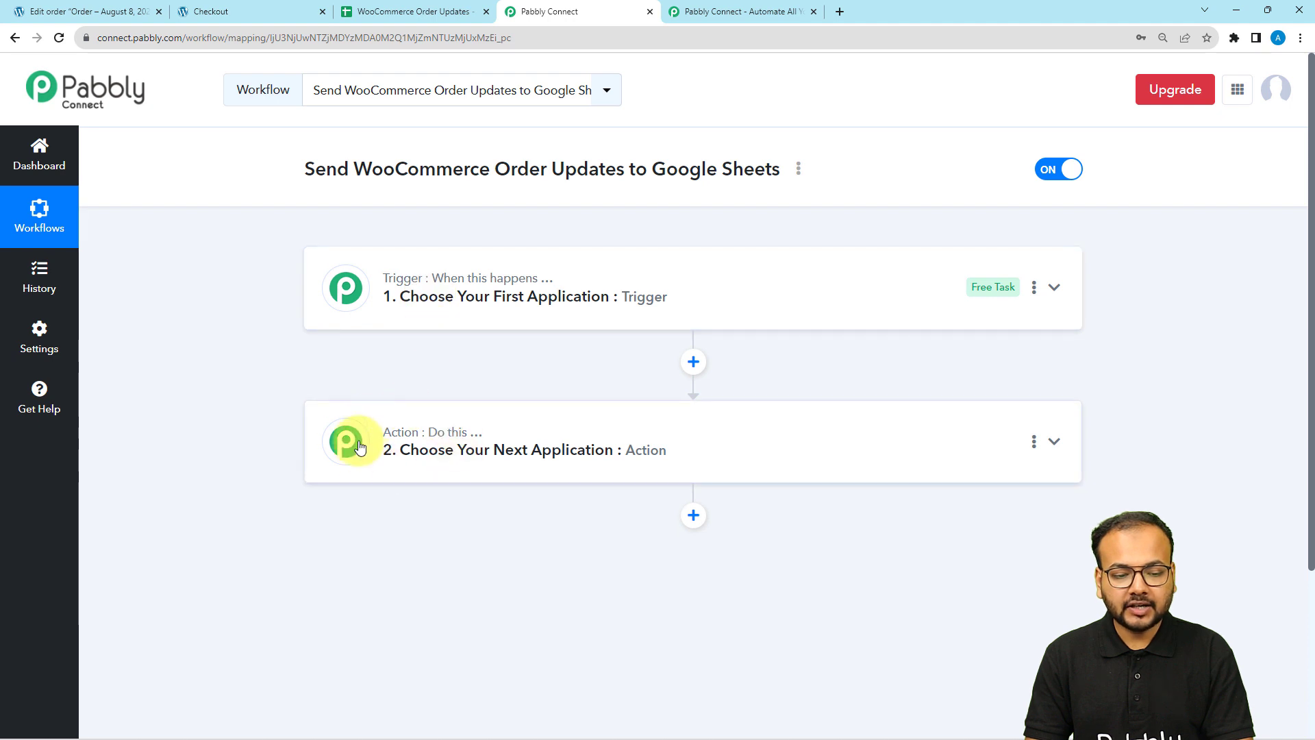
{"action": "mouse_move", "coordinate": [381, 287]}
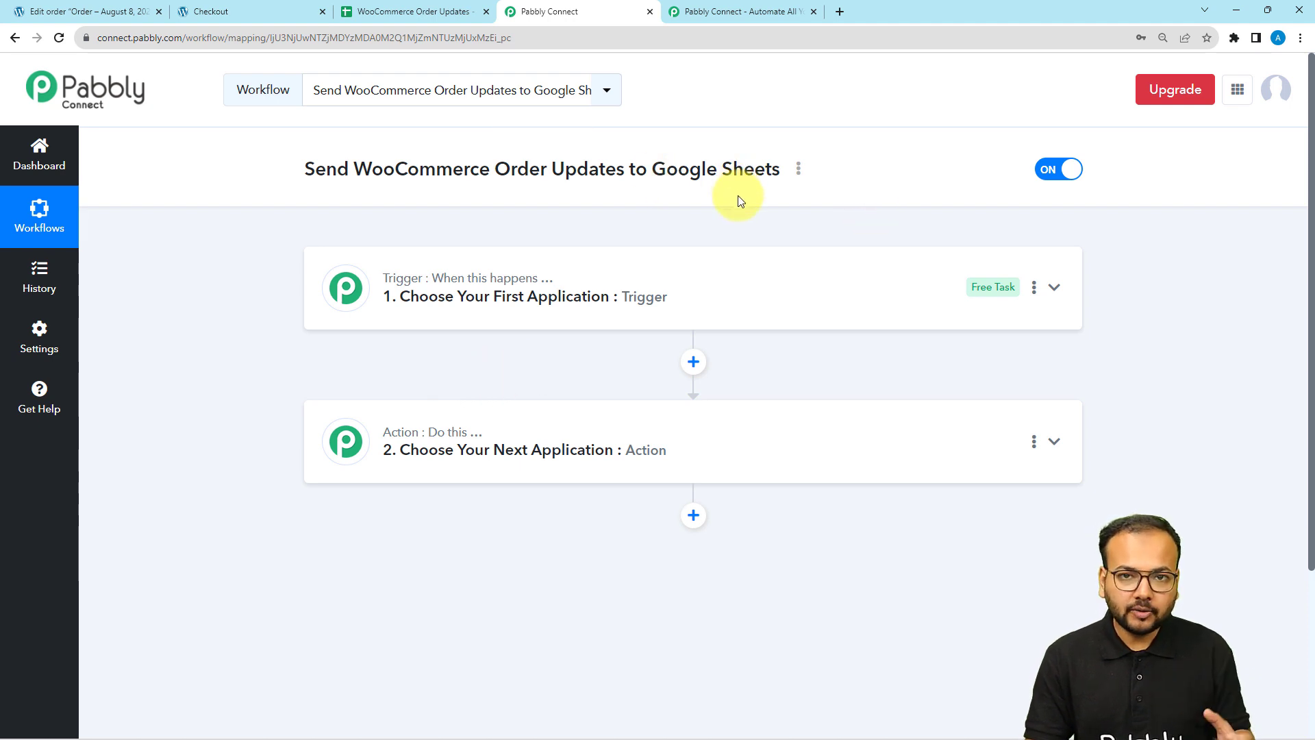
- Set the trigger app to WooCommerce with event Order Updated and review the webhook setup instructions
{"action": "left_click", "coordinate": [399, 312]}
{"action": "scroll", "coordinate": [400, 316], "scroll_direction": "down", "scroll_amount": 1}
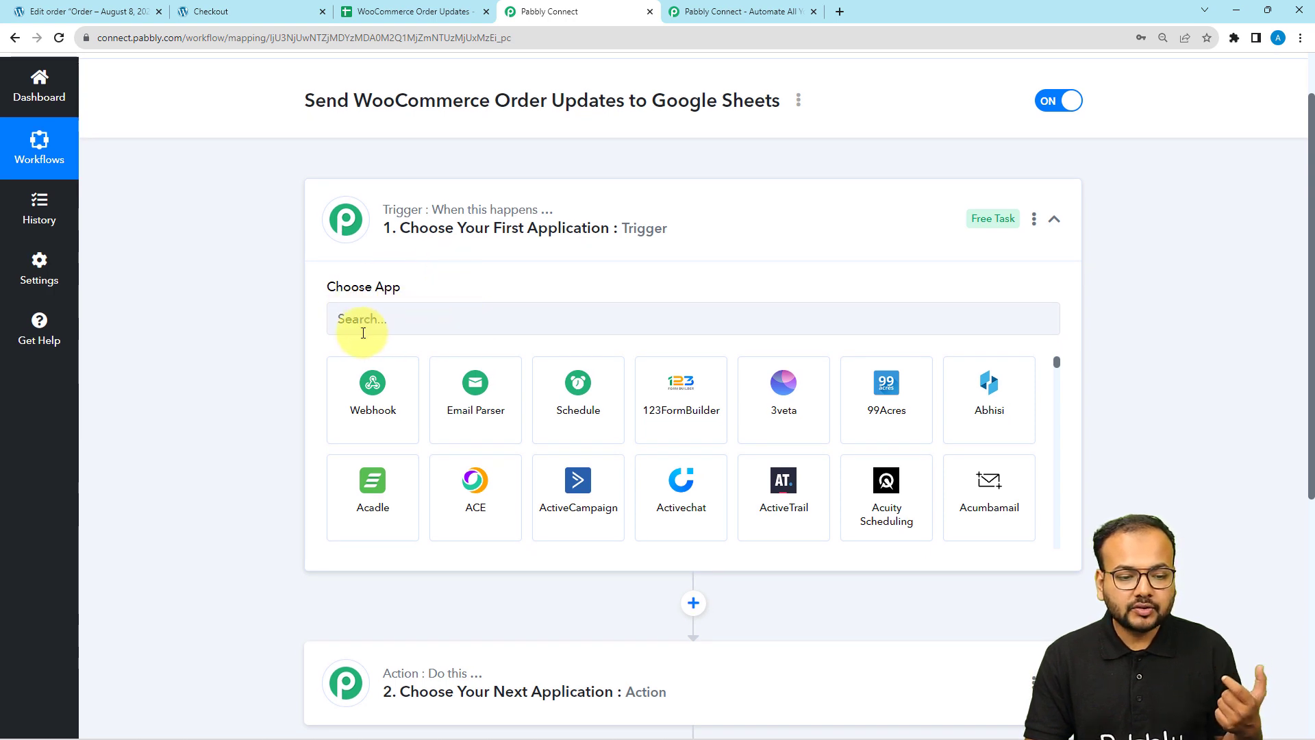
{"action": "left_click", "coordinate": [423, 320]}
{"action": "type", "text": "woo"}
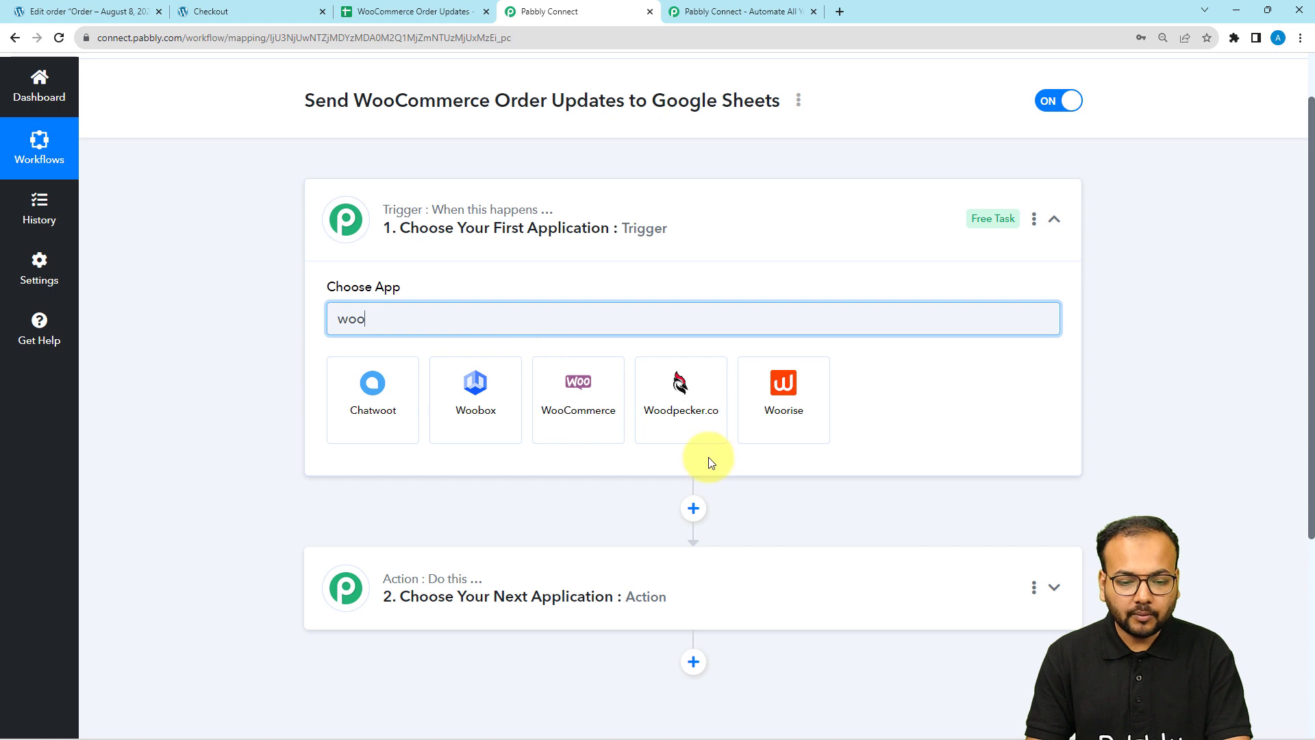
{"action": "left_click", "coordinate": [598, 420]}
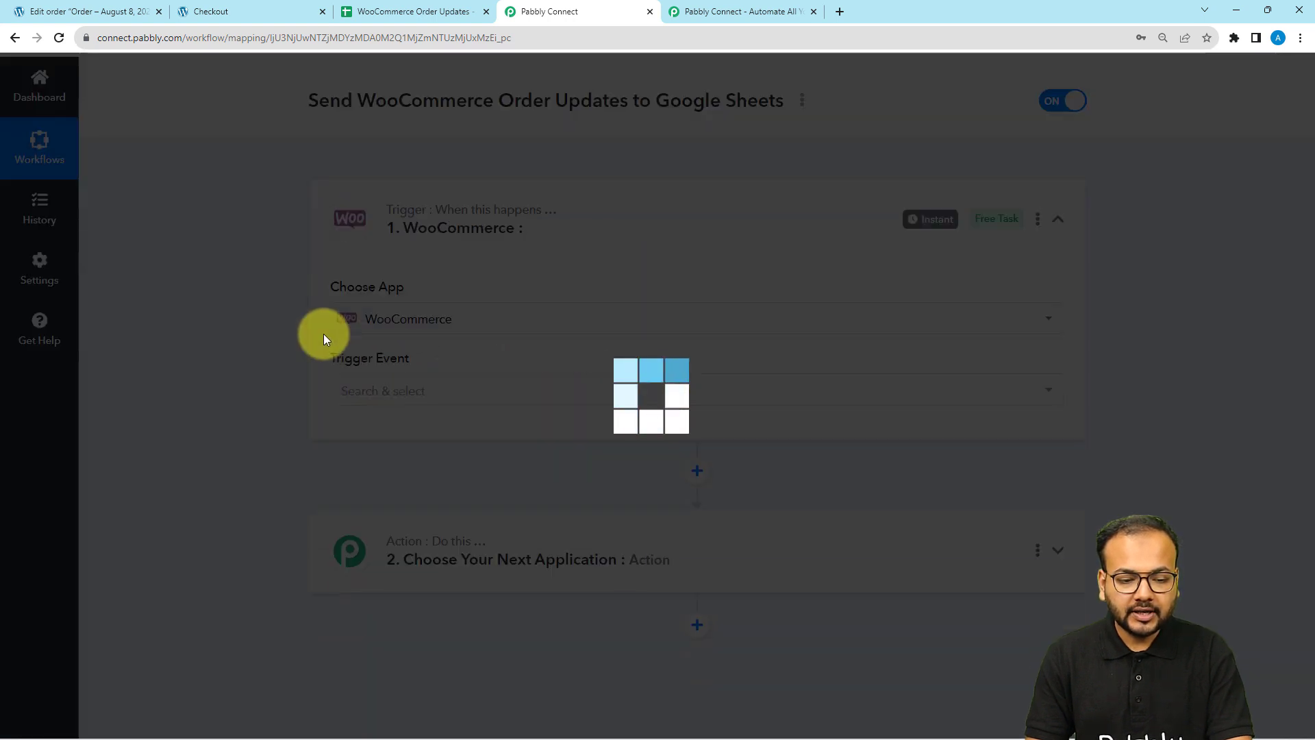
{"action": "scroll", "coordinate": [326, 340], "scroll_direction": "down", "scroll_amount": 2}
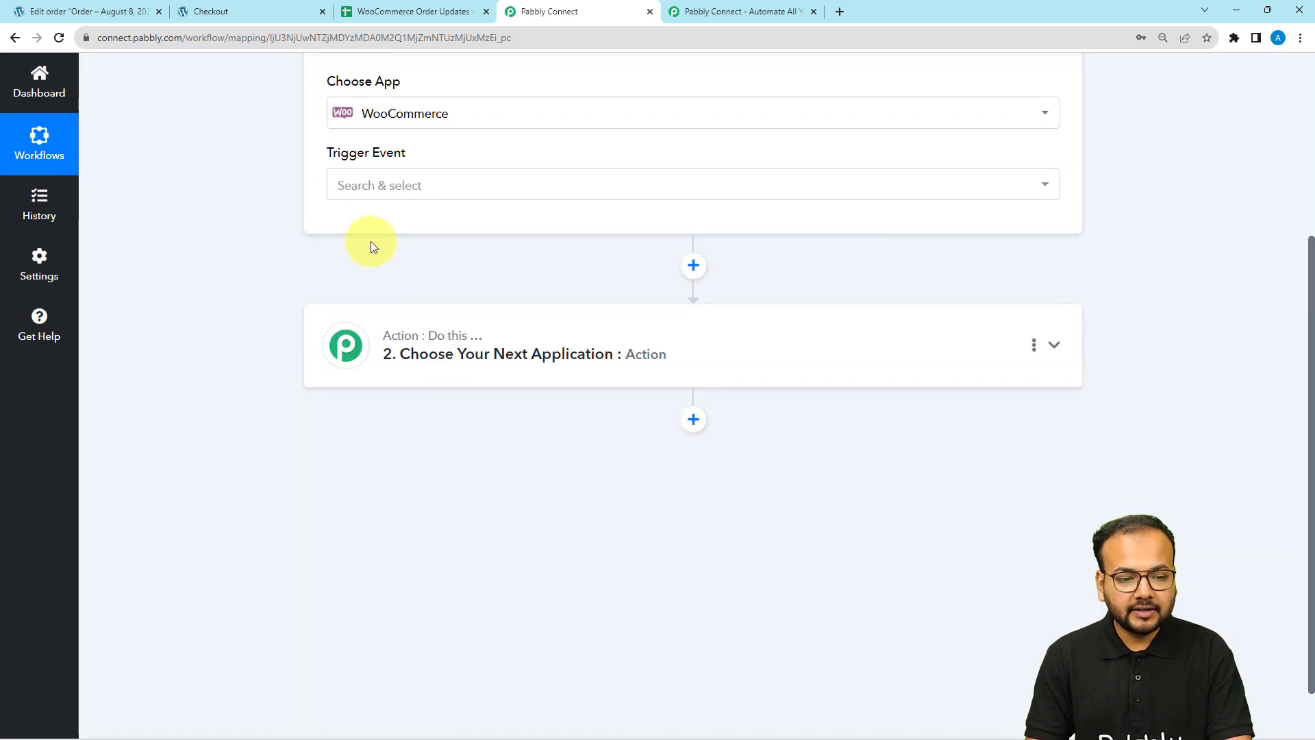
{"action": "left_click", "coordinate": [381, 184]}
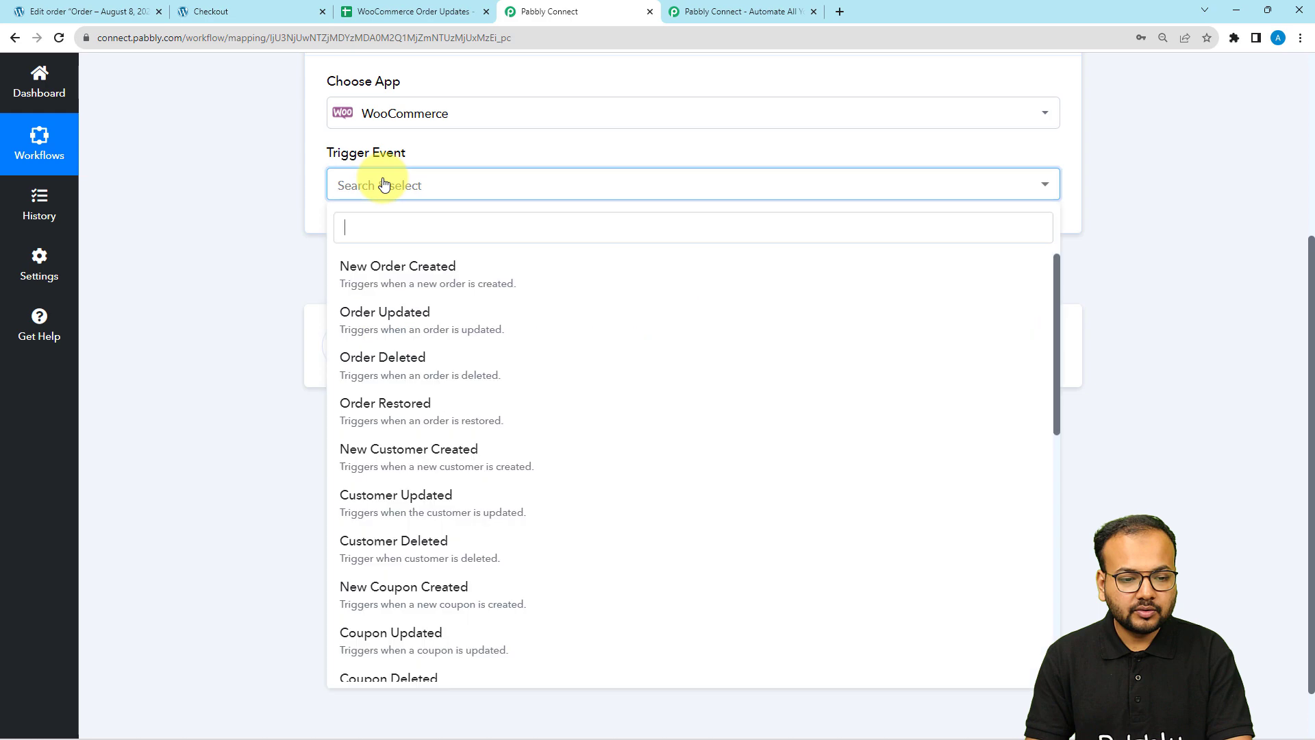
{"action": "left_click", "coordinate": [384, 312]}
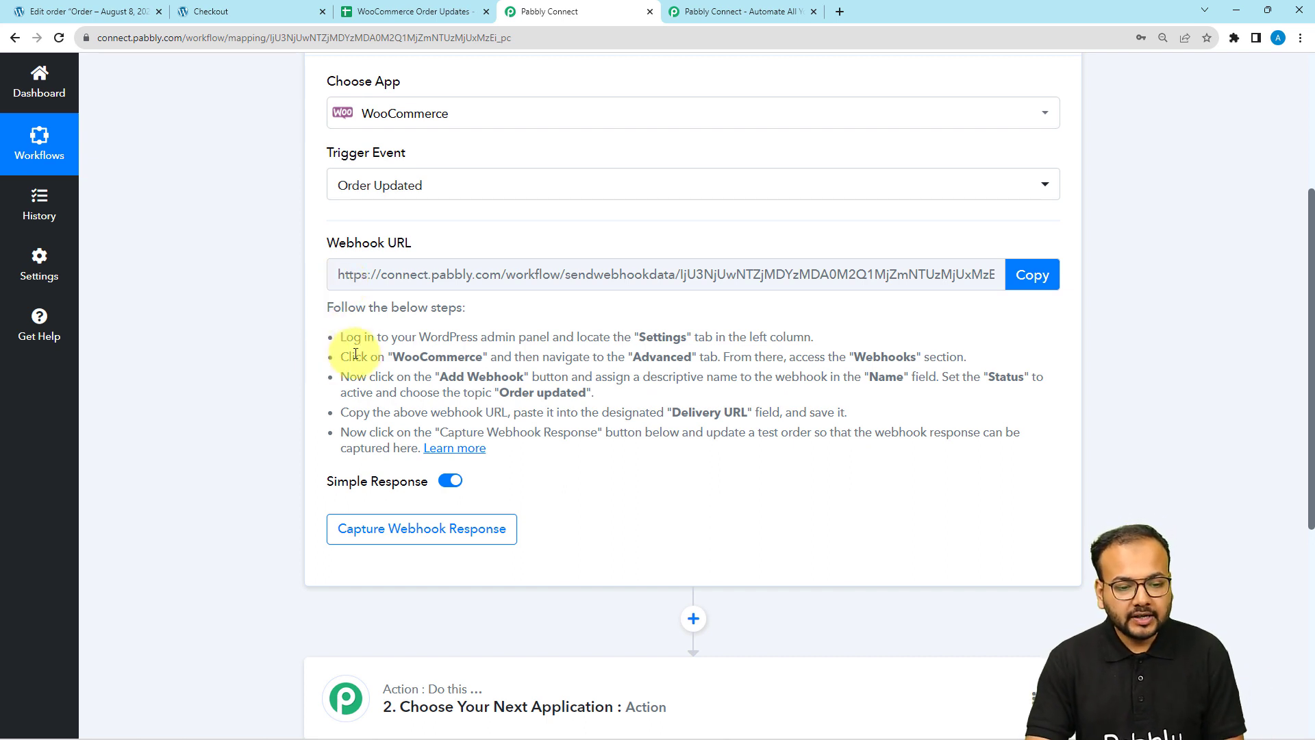
{"action": "left_click_drag", "start_coordinate": [332, 322], "coordinate": [653, 428]}
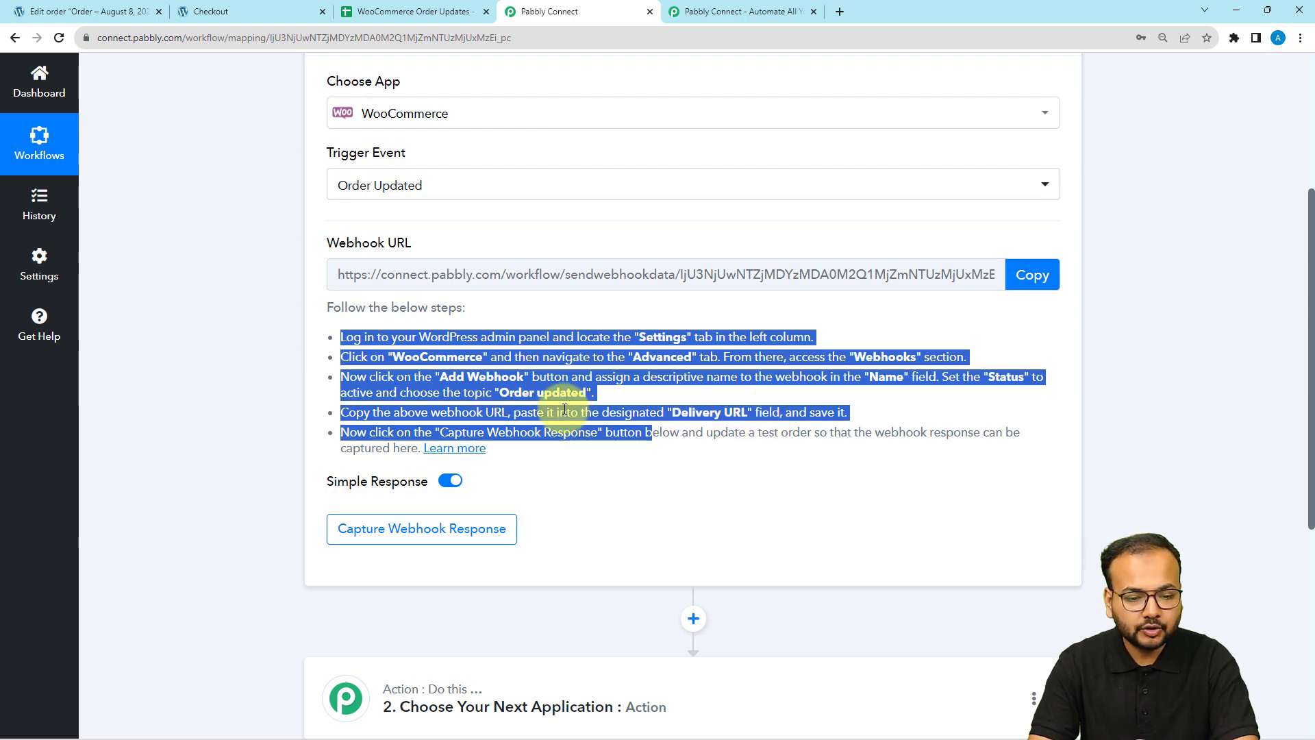
{"action": "left_click", "coordinate": [130, 9]}
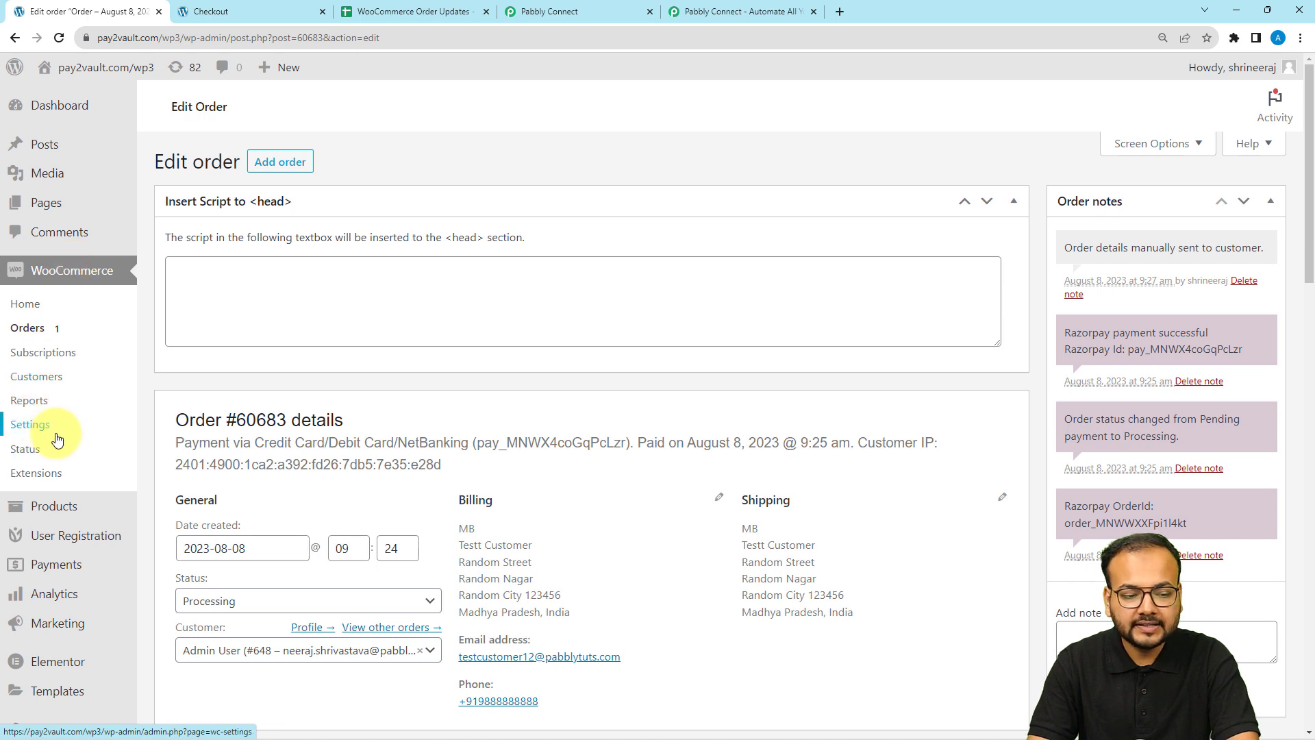
- Go to WooCommerce Settings > Advanced > Webhooks and start adding a new webhook
{"action": "left_click", "coordinate": [37, 425]}
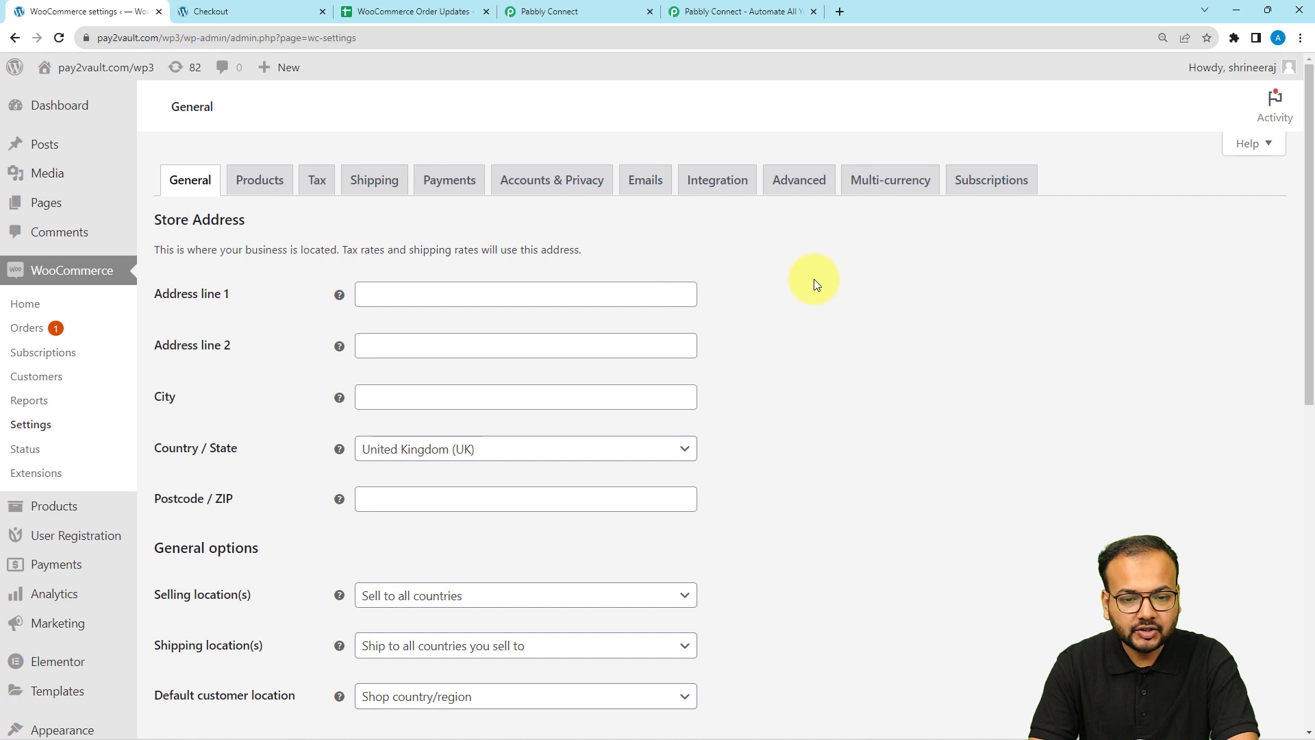
{"action": "left_click", "coordinate": [800, 185]}
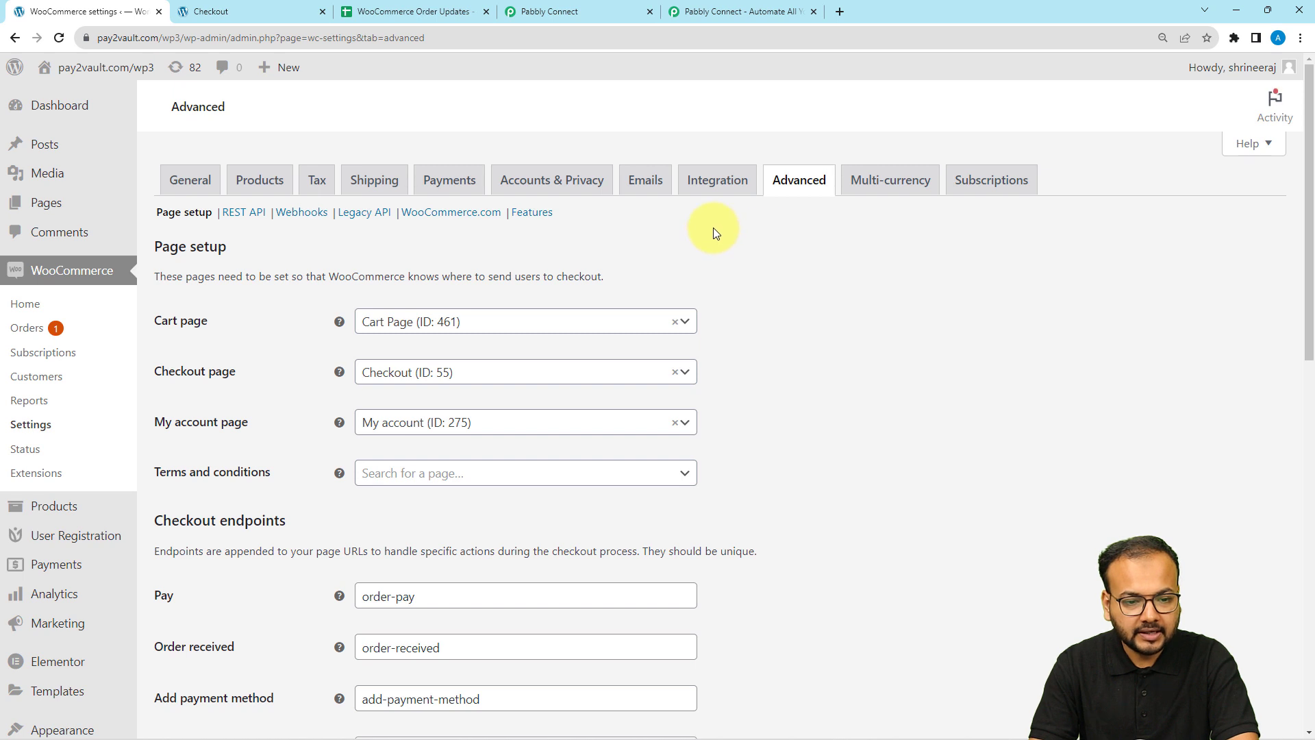
{"action": "left_click", "coordinate": [289, 214]}
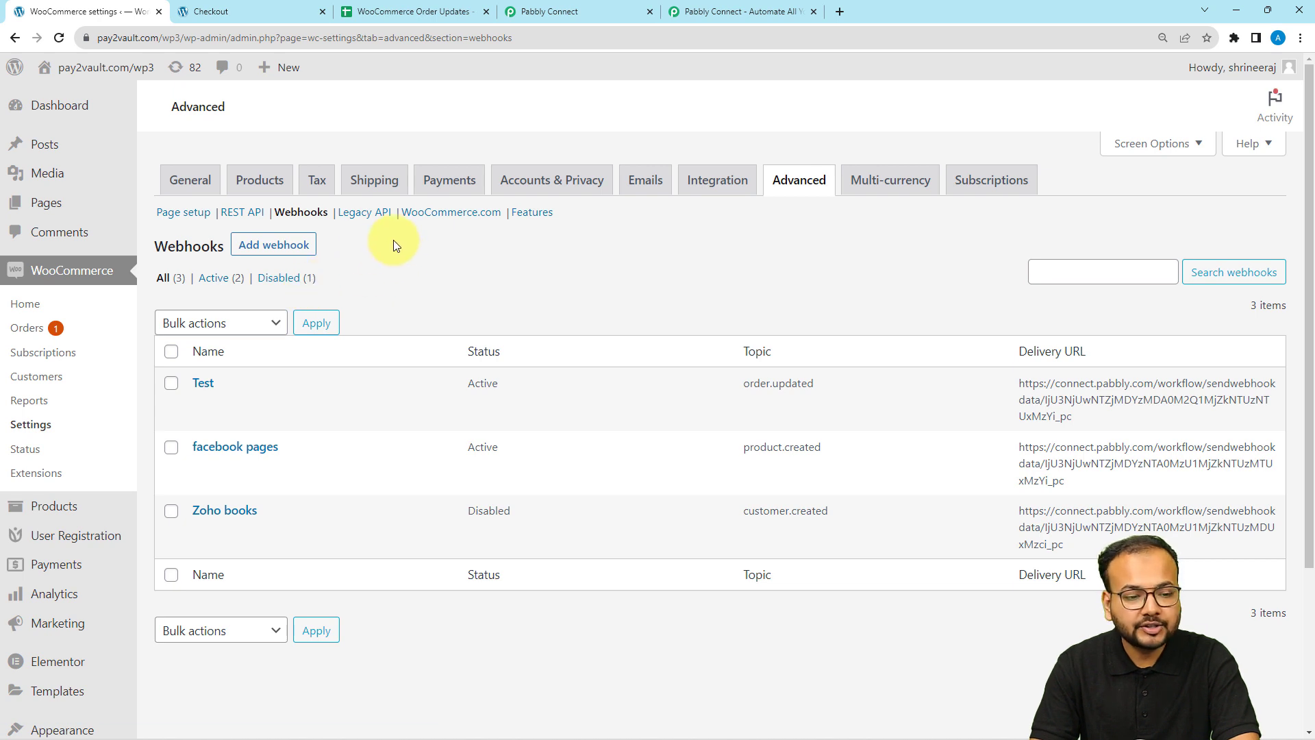
{"action": "left_click", "coordinate": [258, 253]}
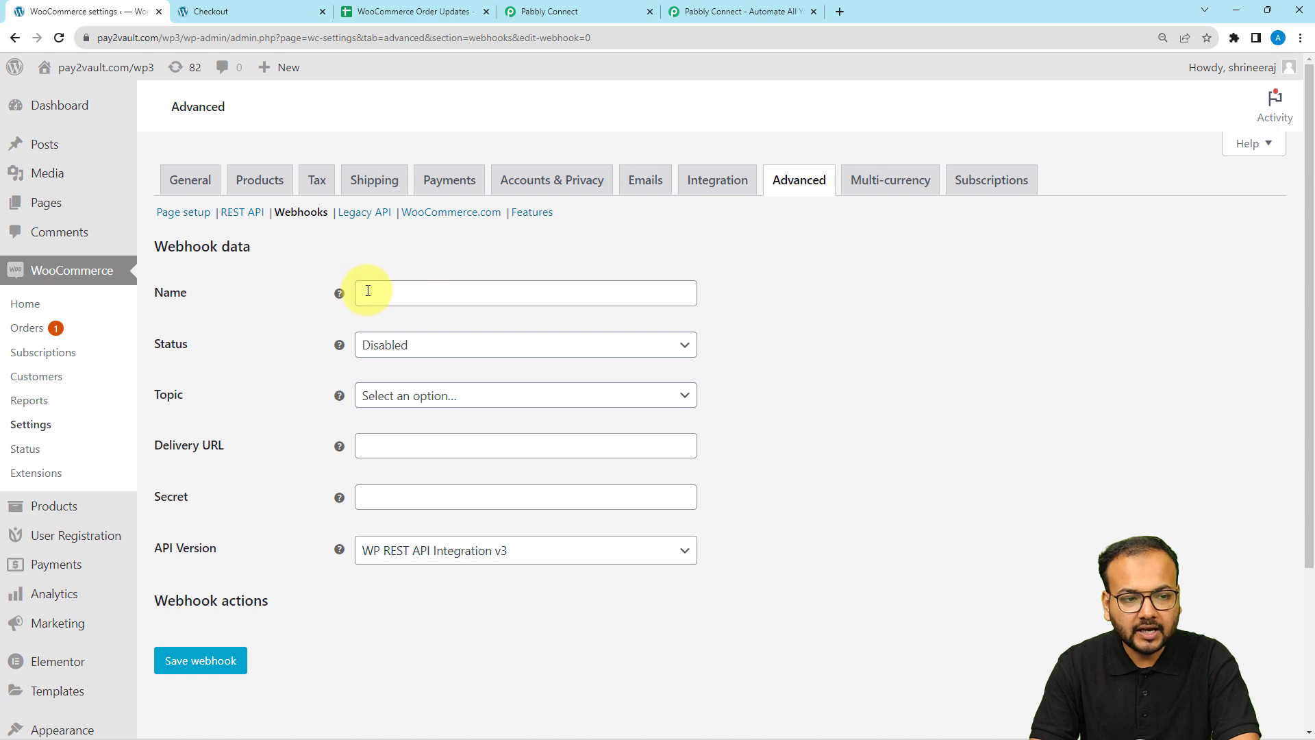
- Name the webhook 'Order Updates', set its status to Active and its topic to Order updated
{"action": "left_click", "coordinate": [409, 299]}
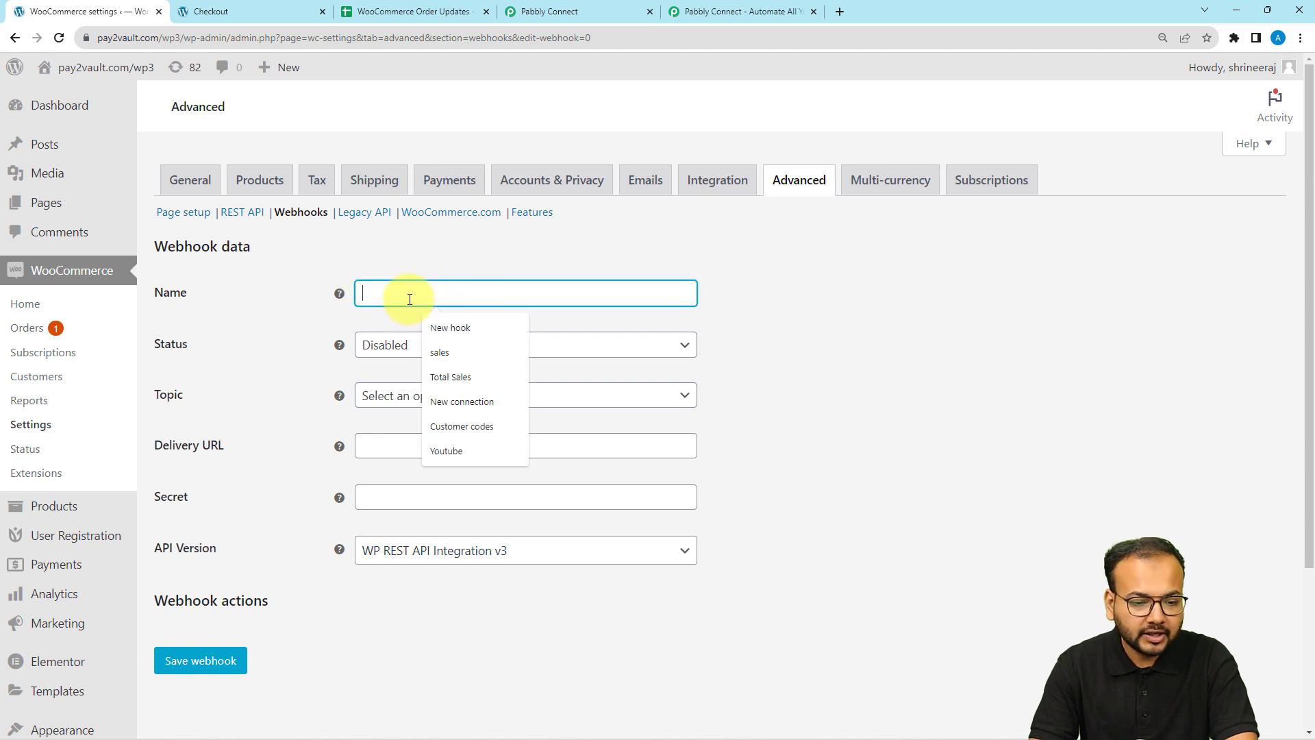
{"action": "type", "text": "or"}
{"action": "key", "text": "BackSpace"}
{"action": "key", "text": "BackSpace"}
{"action": "type", "text": "O"}
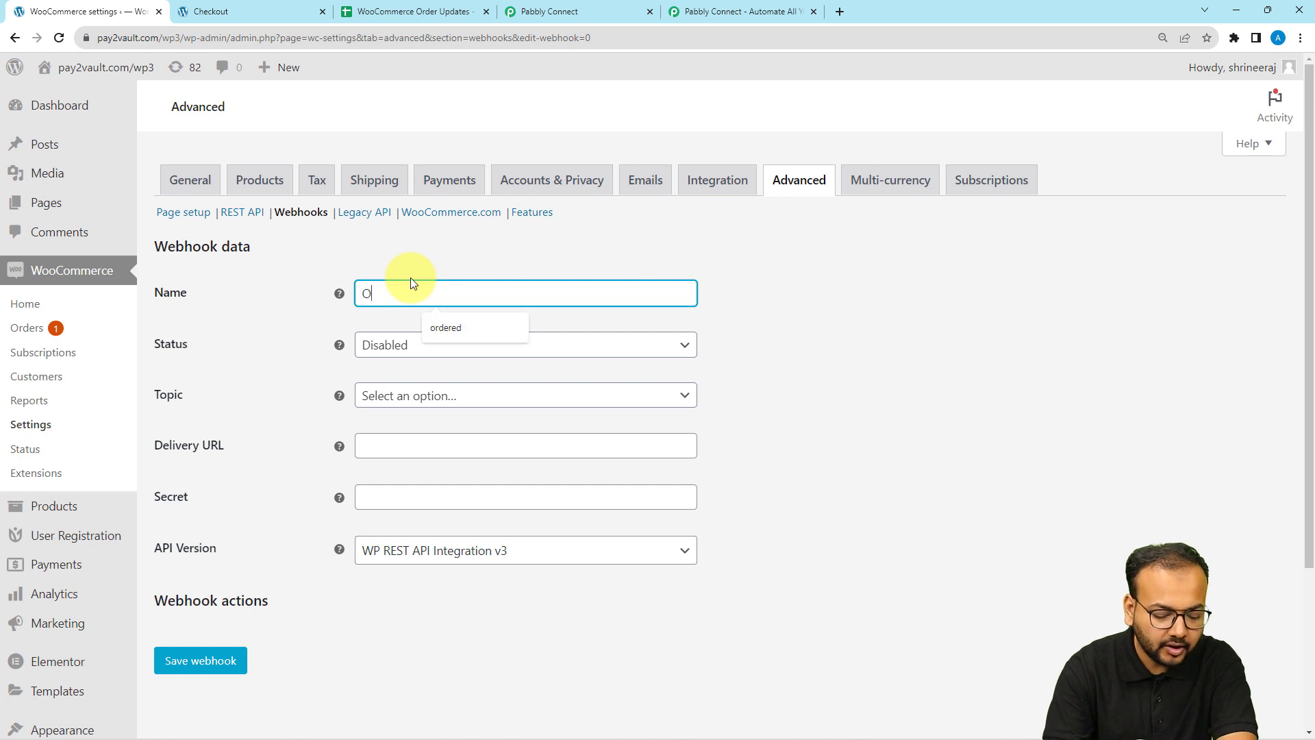
{"action": "type", "text": "rder Updates"}
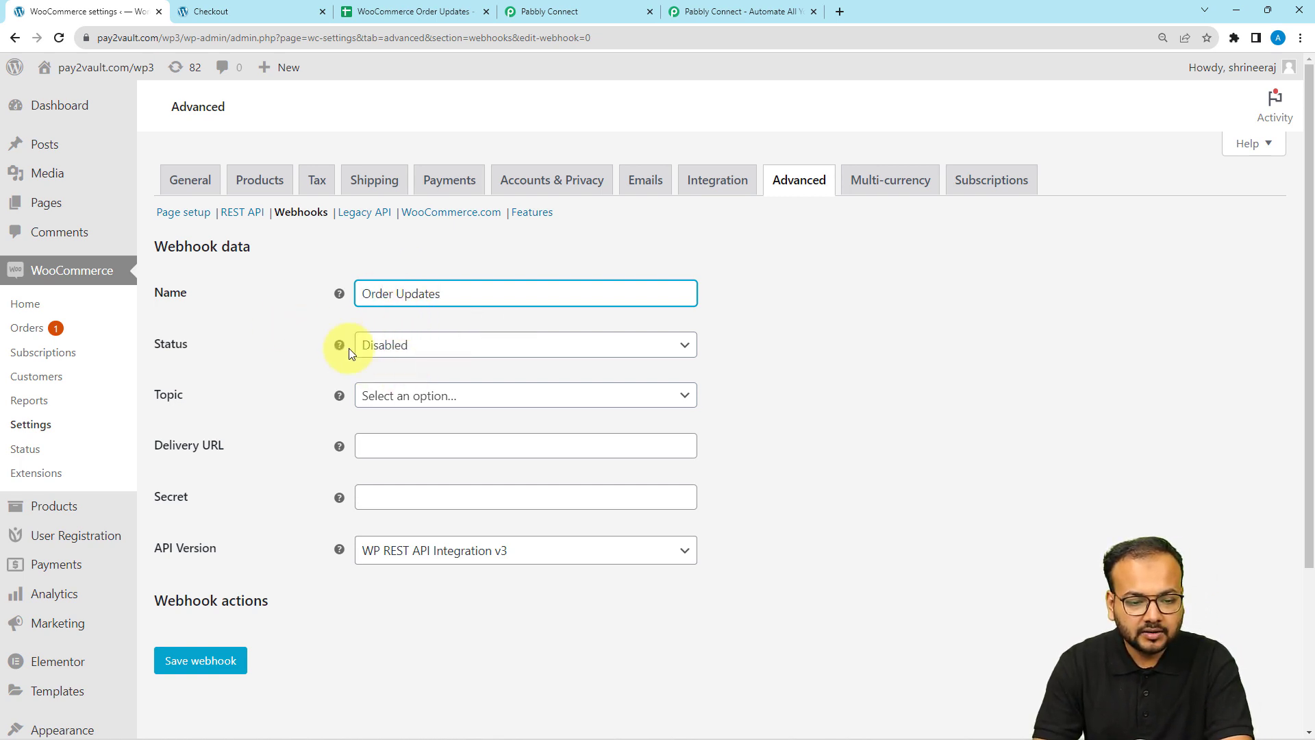
{"action": "left_click", "coordinate": [395, 351]}
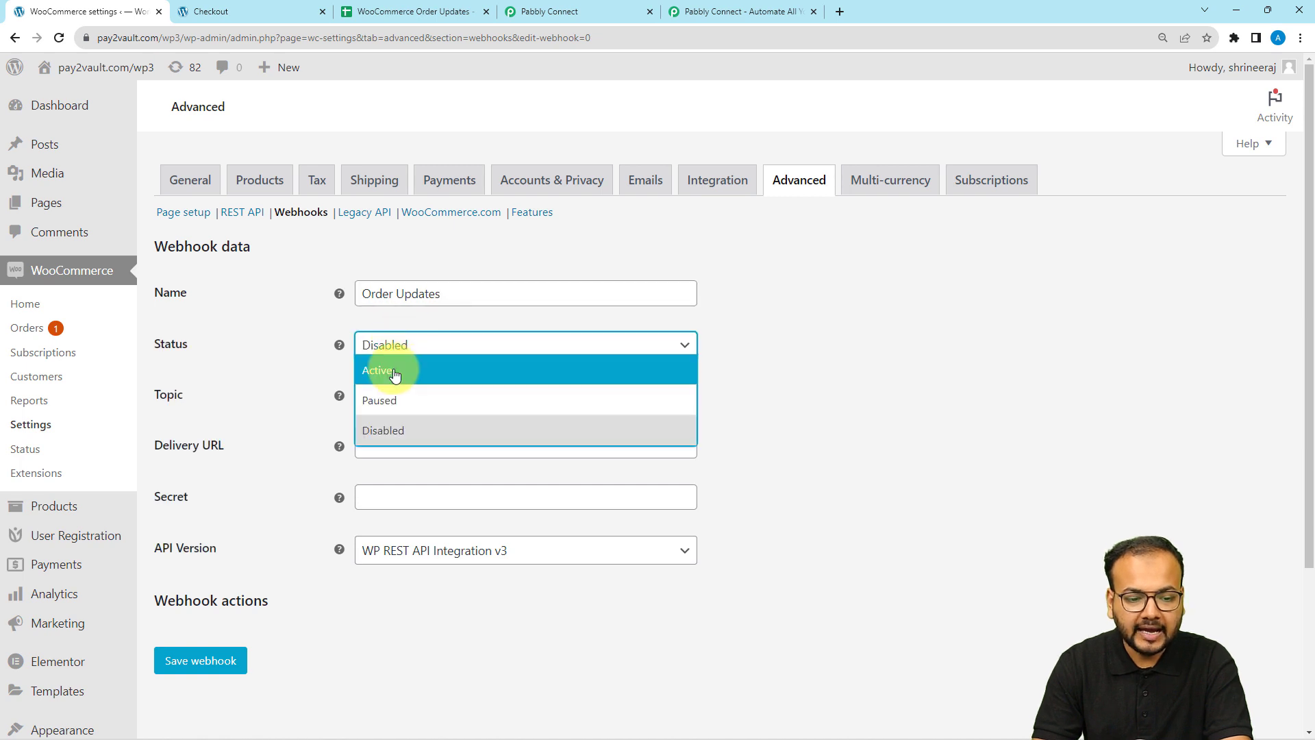
{"action": "left_click", "coordinate": [390, 367]}
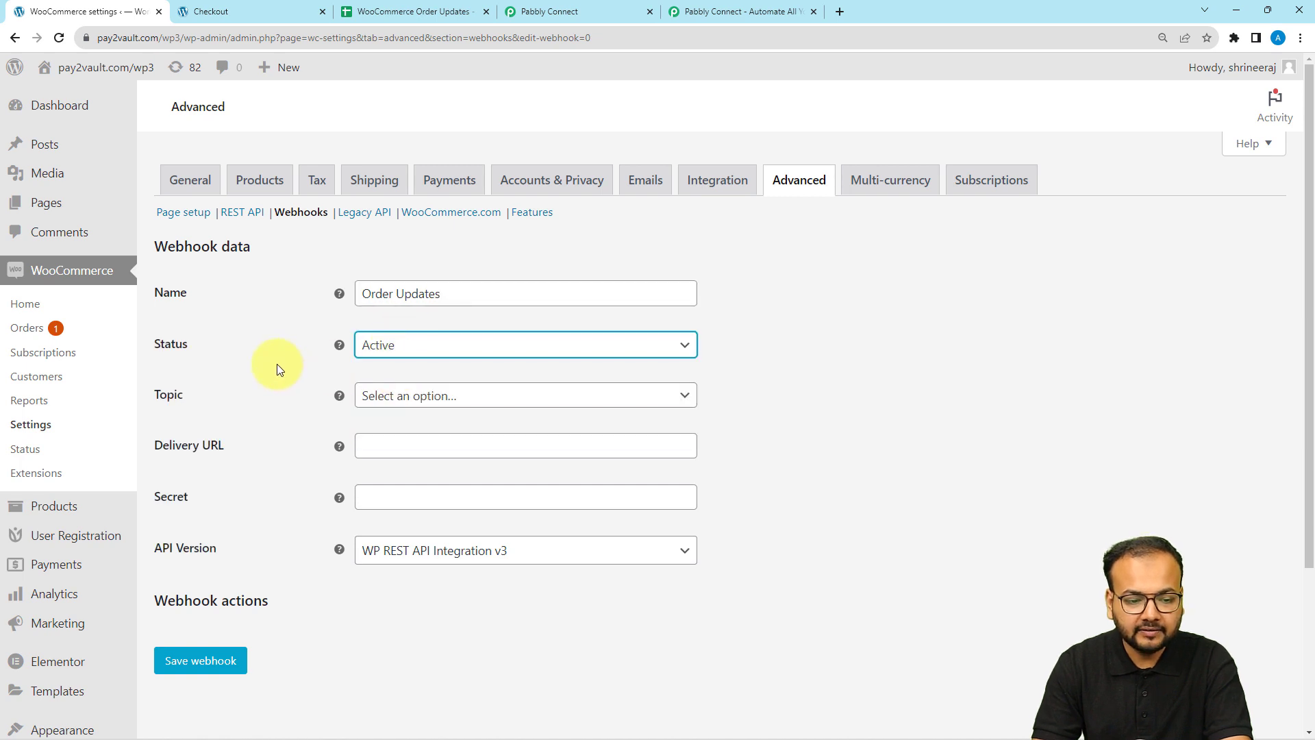
{"action": "left_click", "coordinate": [414, 408]}
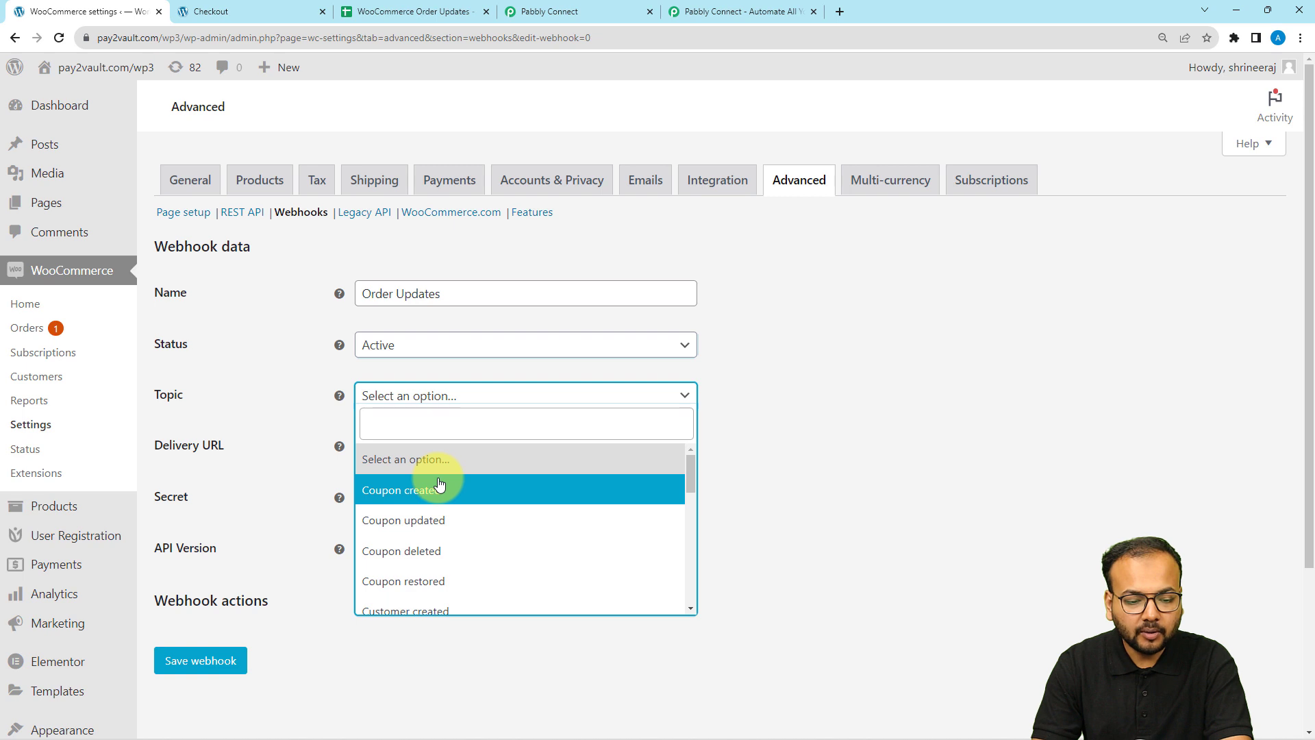
{"action": "scroll", "coordinate": [442, 486], "scroll_direction": "down", "scroll_amount": 5}
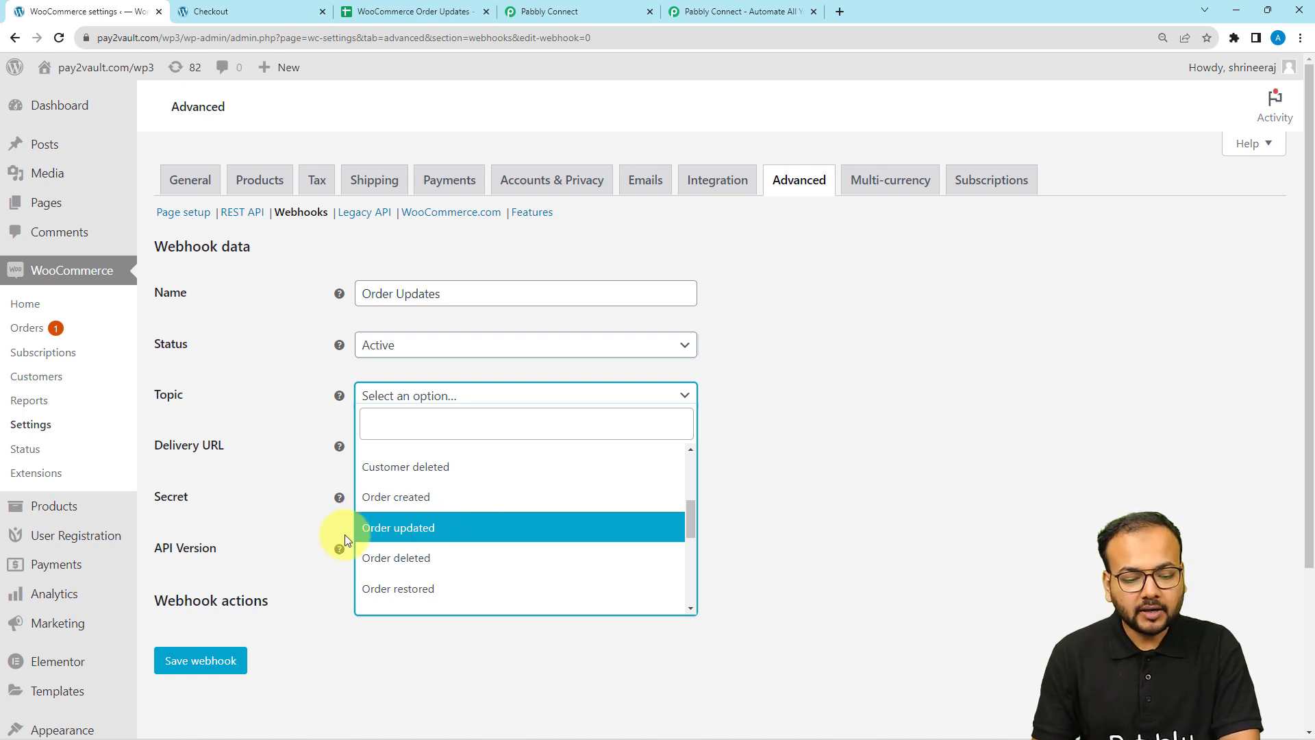
{"action": "left_click", "coordinate": [403, 538]}
{"action": "left_click", "coordinate": [266, 458]}
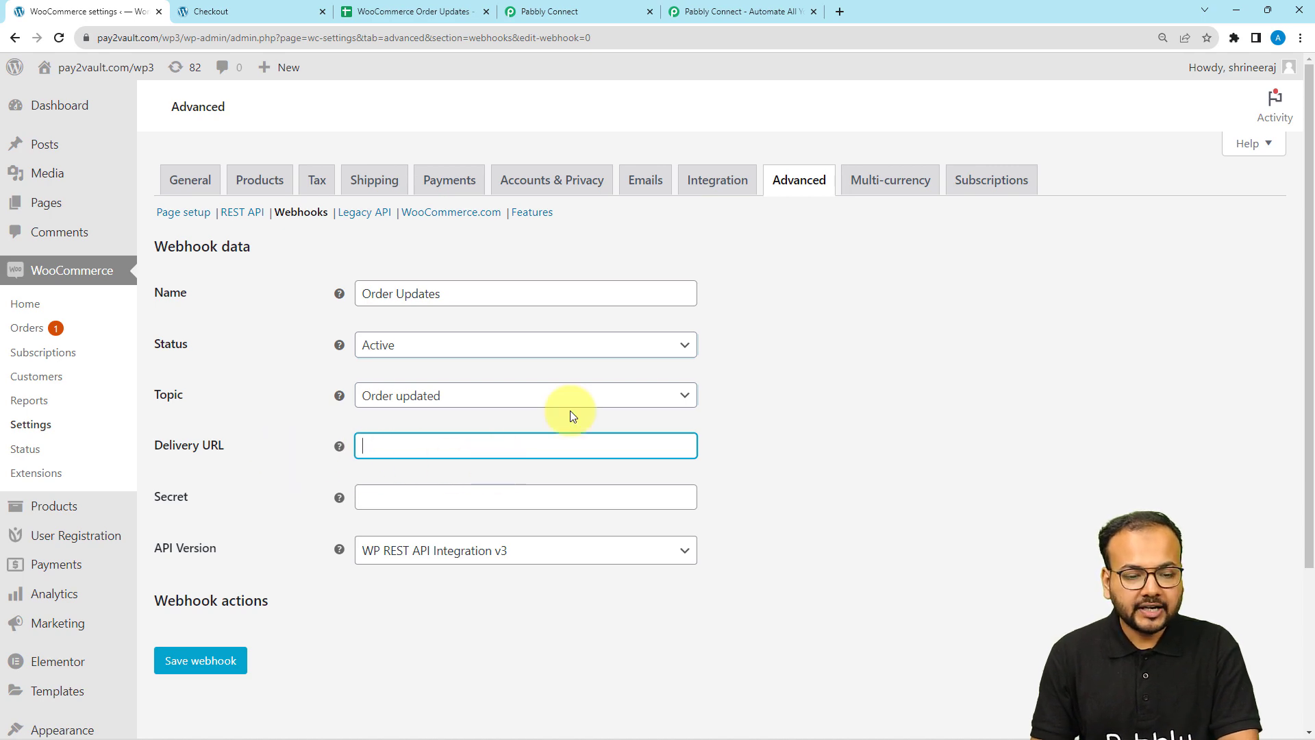
- Paste the Pabbly Connect webhook URL into the WooCommerce webhook's Delivery URL field
{"action": "left_click", "coordinate": [558, 12]}
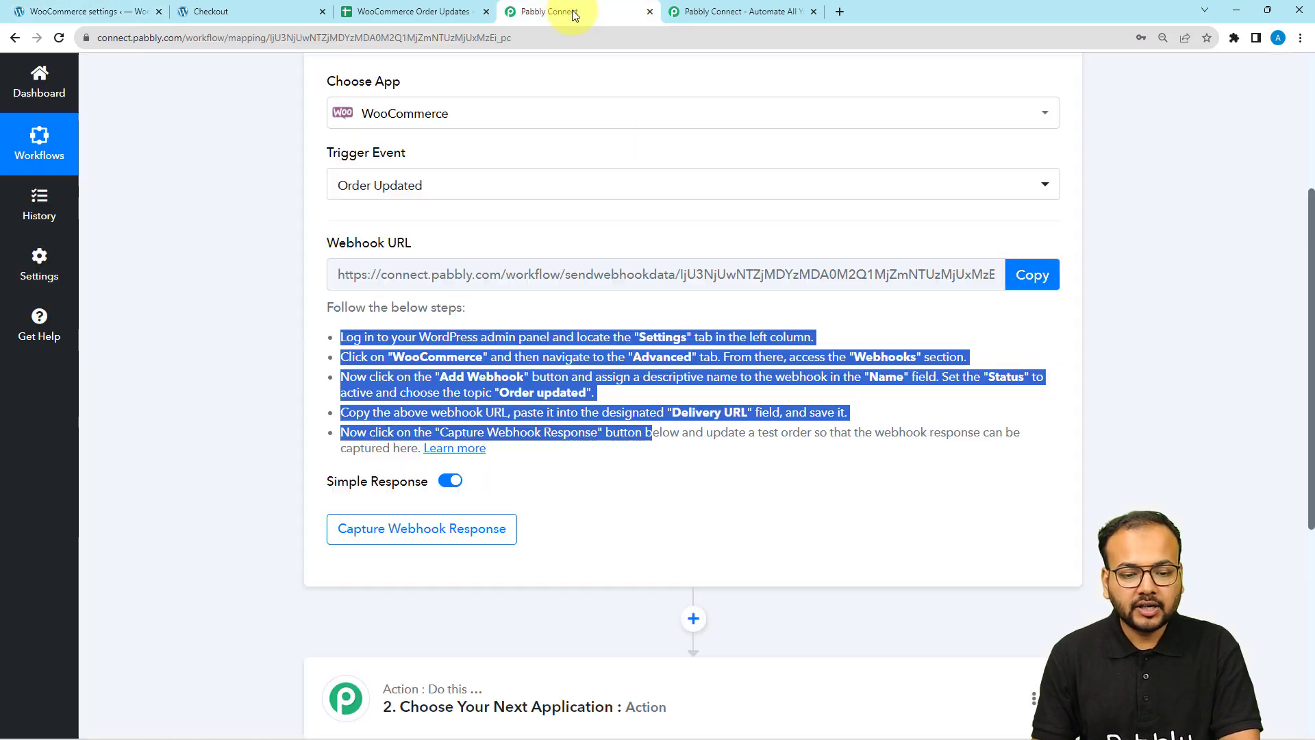
{"action": "left_click", "coordinate": [1034, 275]}
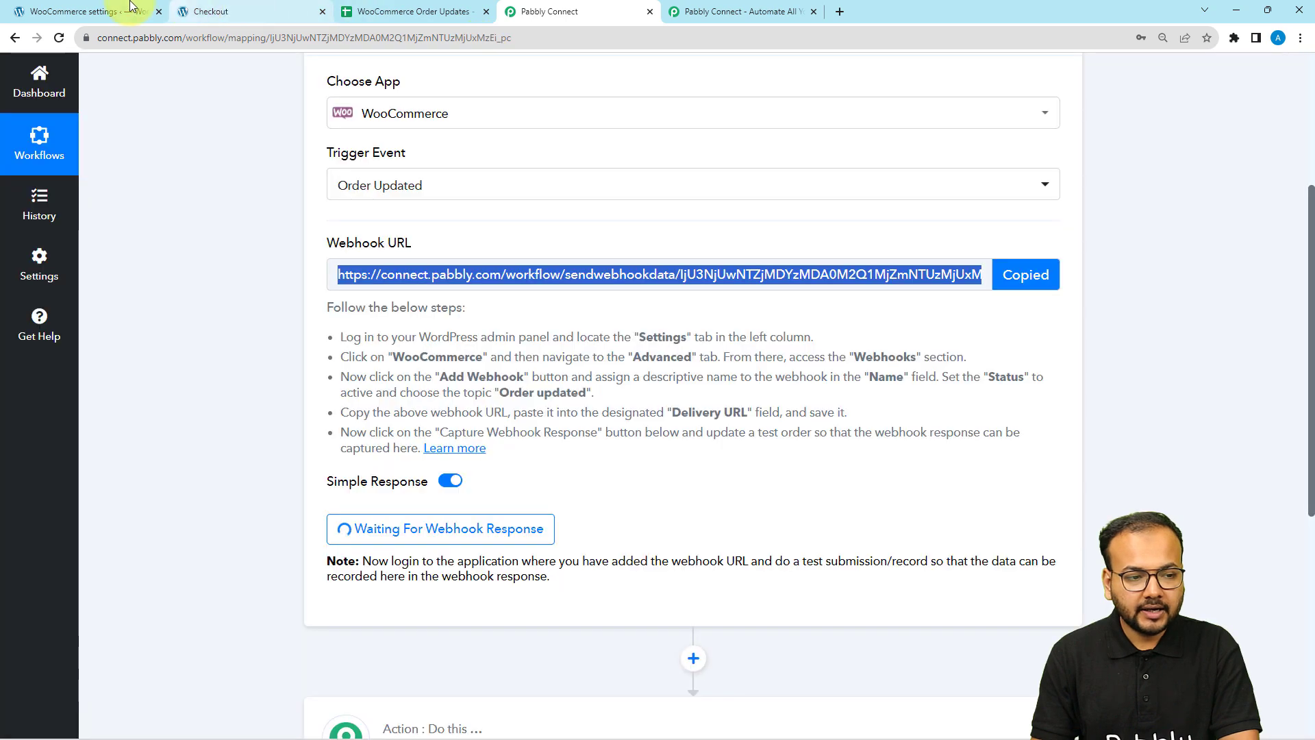
{"action": "left_click", "coordinate": [130, 6]}
{"action": "right_click", "coordinate": [370, 450]}
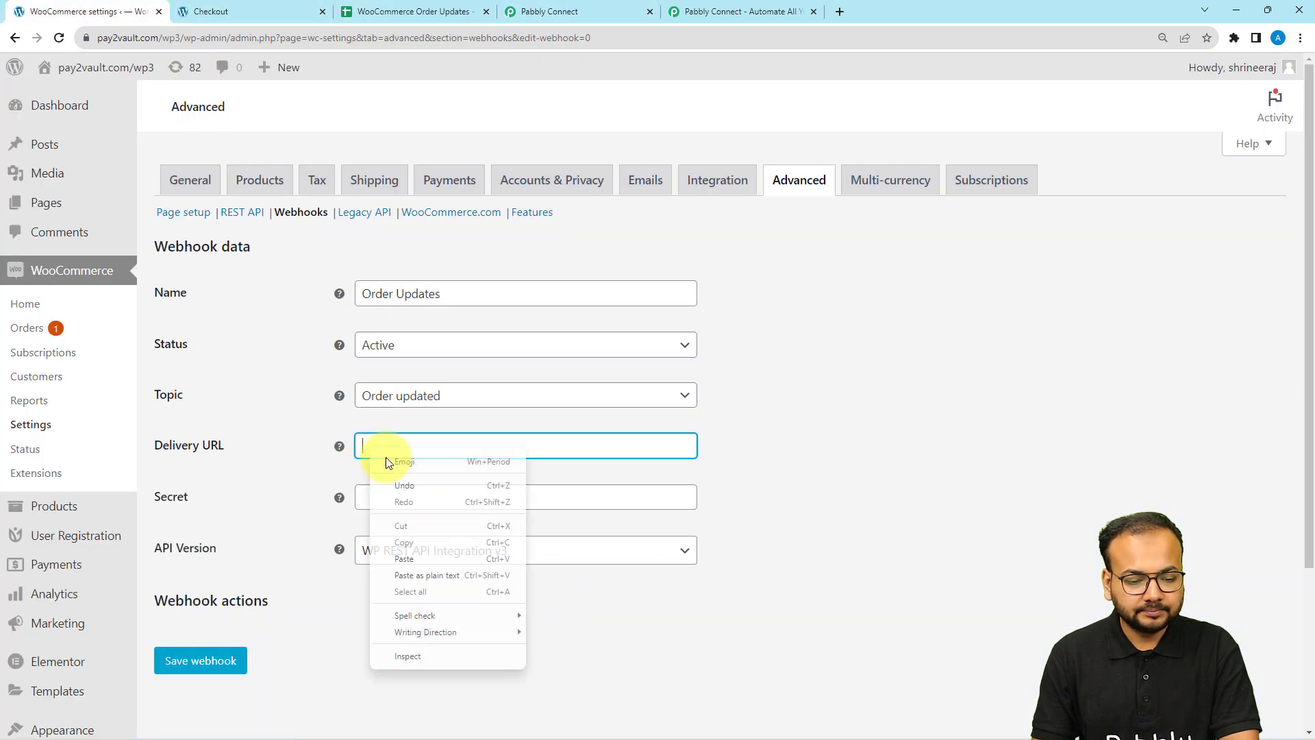
{"action": "left_click", "coordinate": [405, 558]}
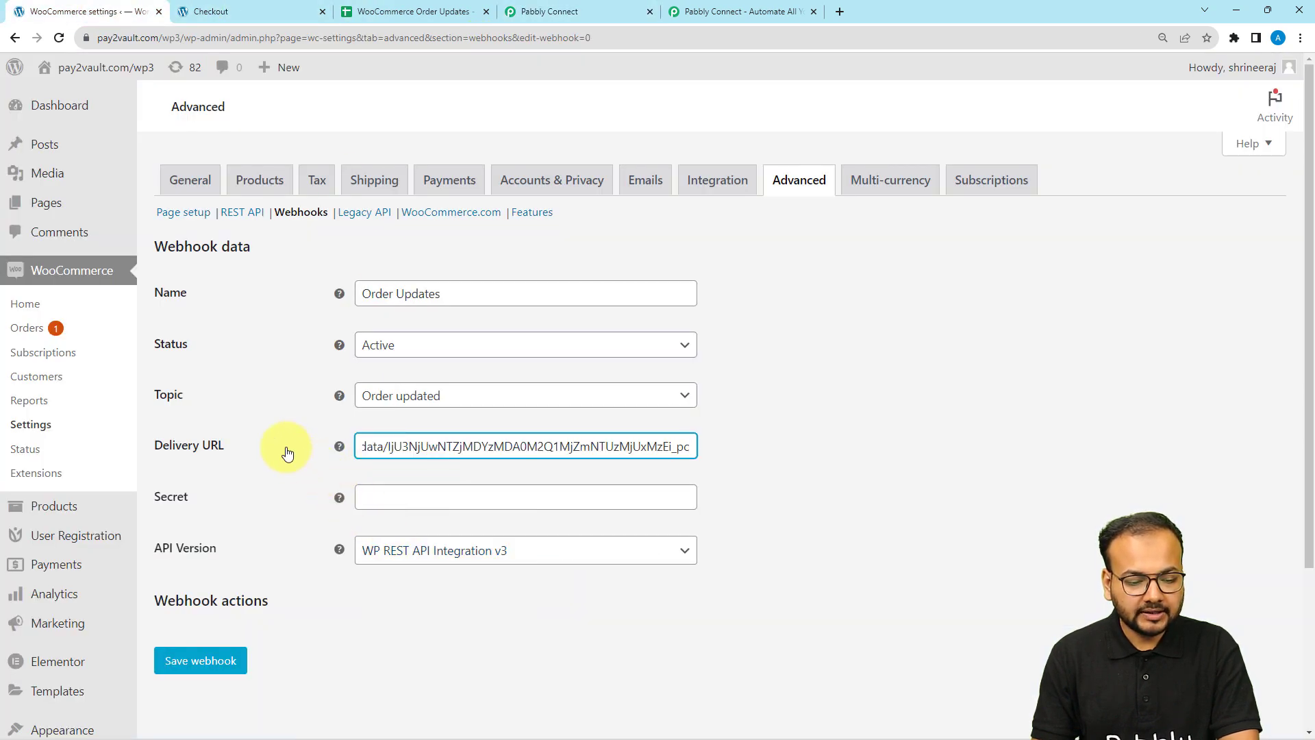
- Check the pasted address against Pabbly Connect and save the webhook
{"action": "scroll", "coordinate": [356, 480], "scroll_direction": "down", "scroll_amount": 1}
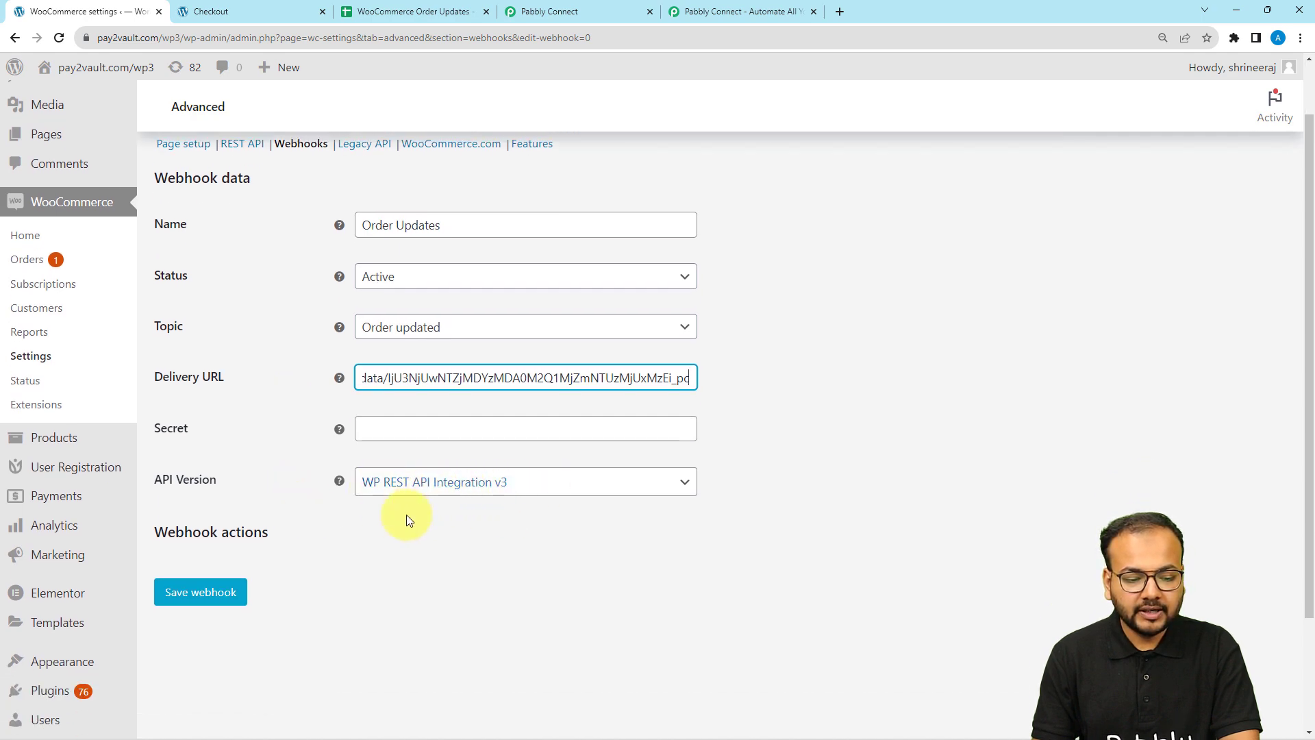
{"action": "left_click", "coordinate": [544, 11]}
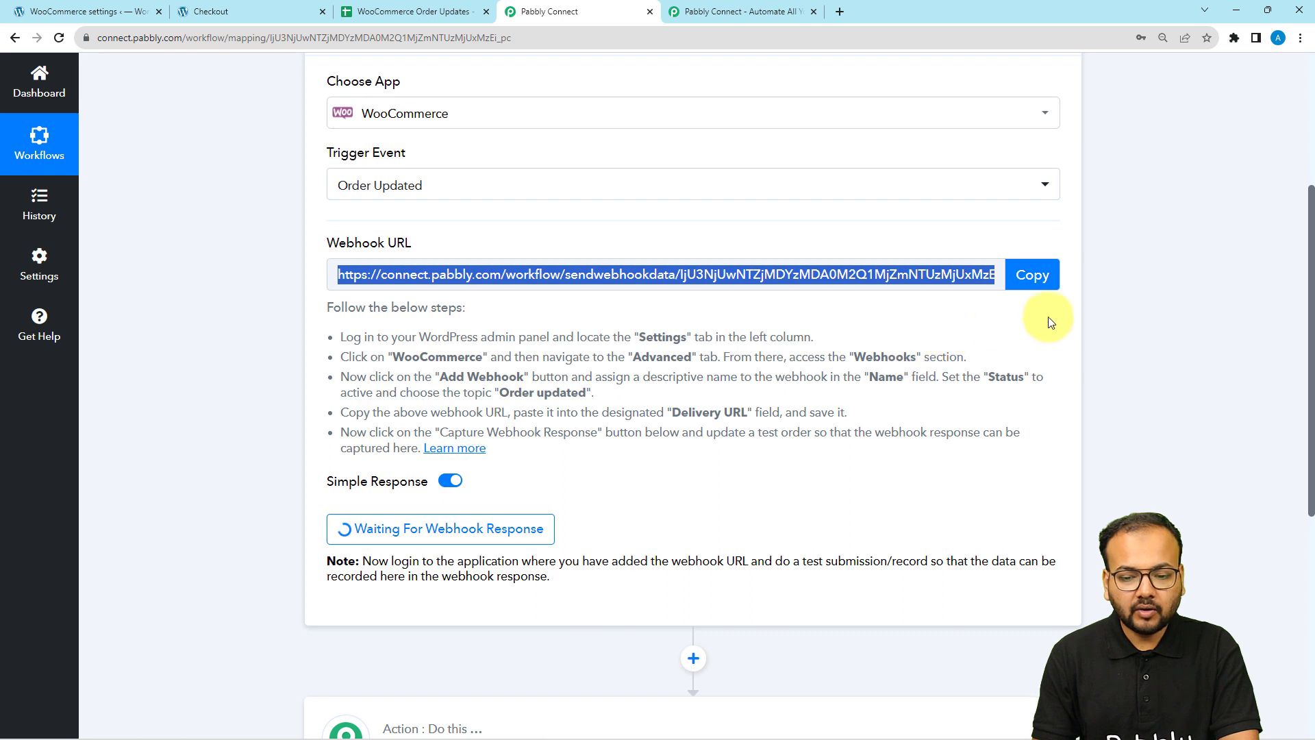
{"action": "scroll", "coordinate": [329, 397], "scroll_direction": "down", "scroll_amount": 1}
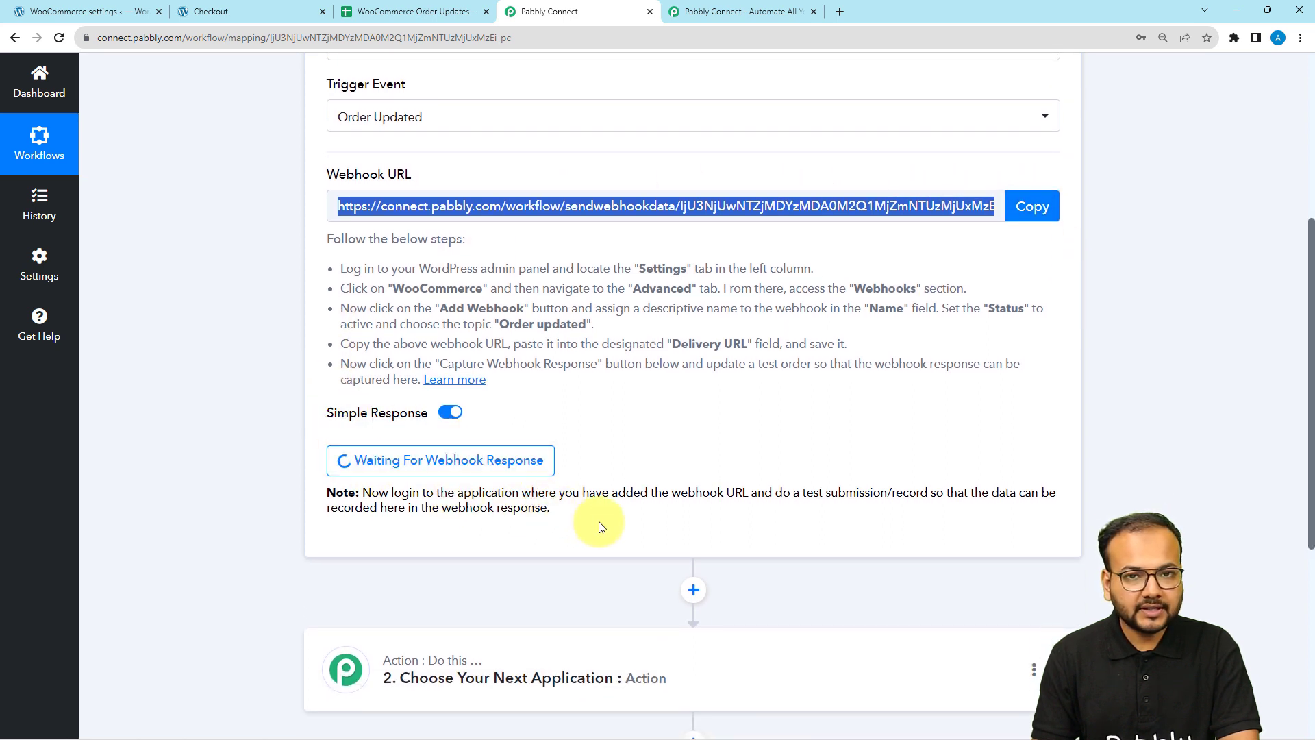
{"action": "left_click", "coordinate": [137, 11]}
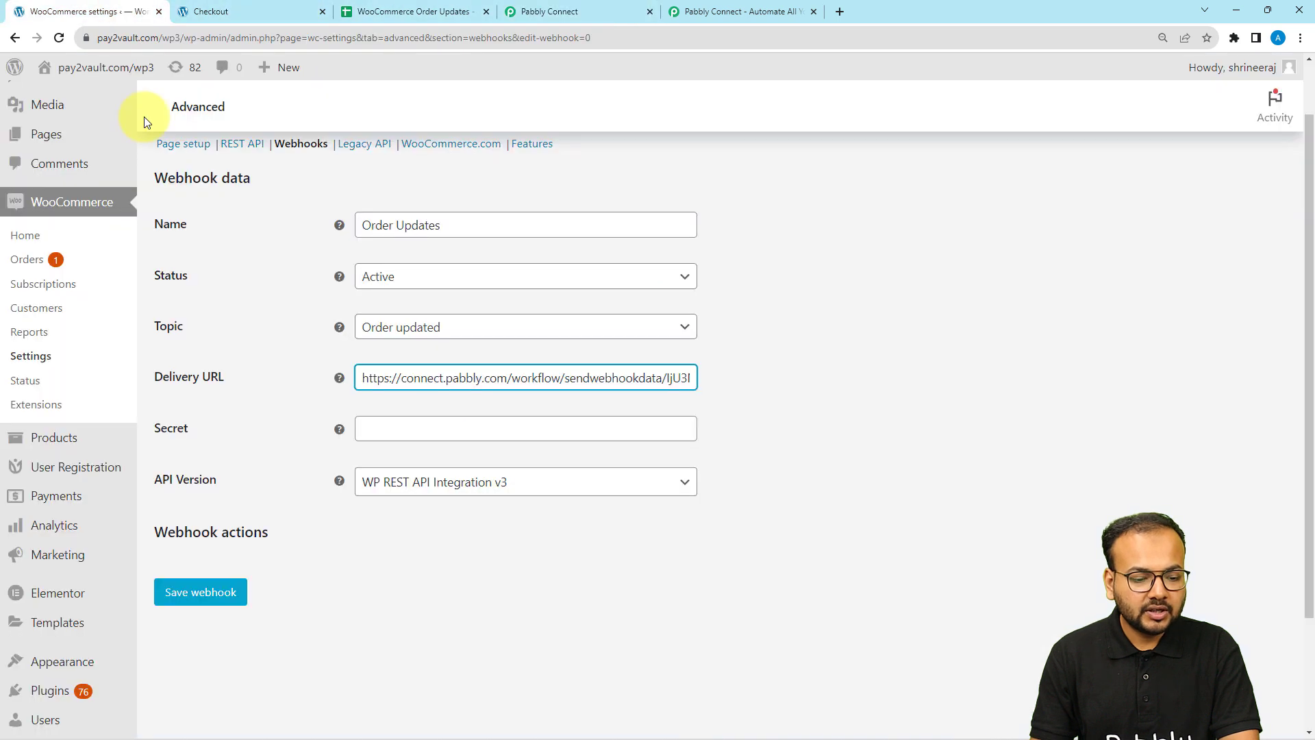
{"action": "left_click", "coordinate": [203, 593]}
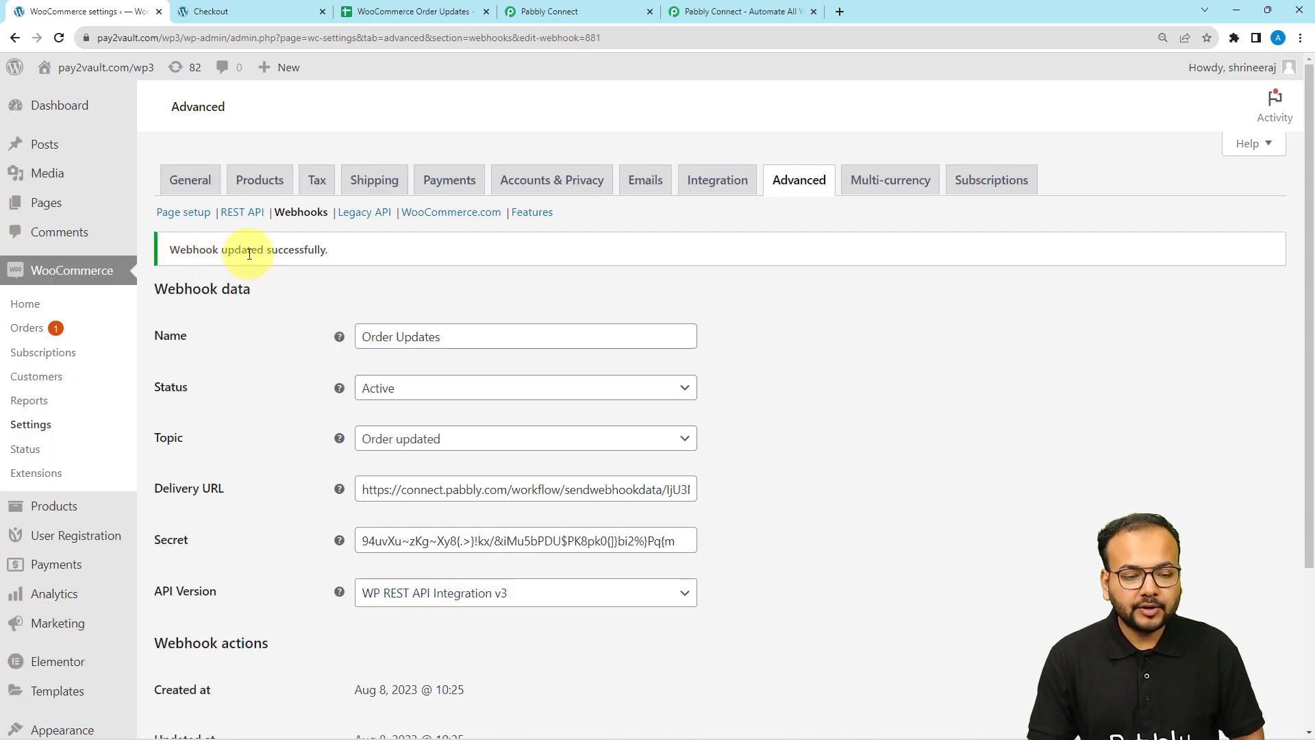
- Re-capture the Pabbly Connect webhook response, confirming Yes, and bring up the WooCommerce orders list
{"action": "left_click", "coordinate": [548, 11]}
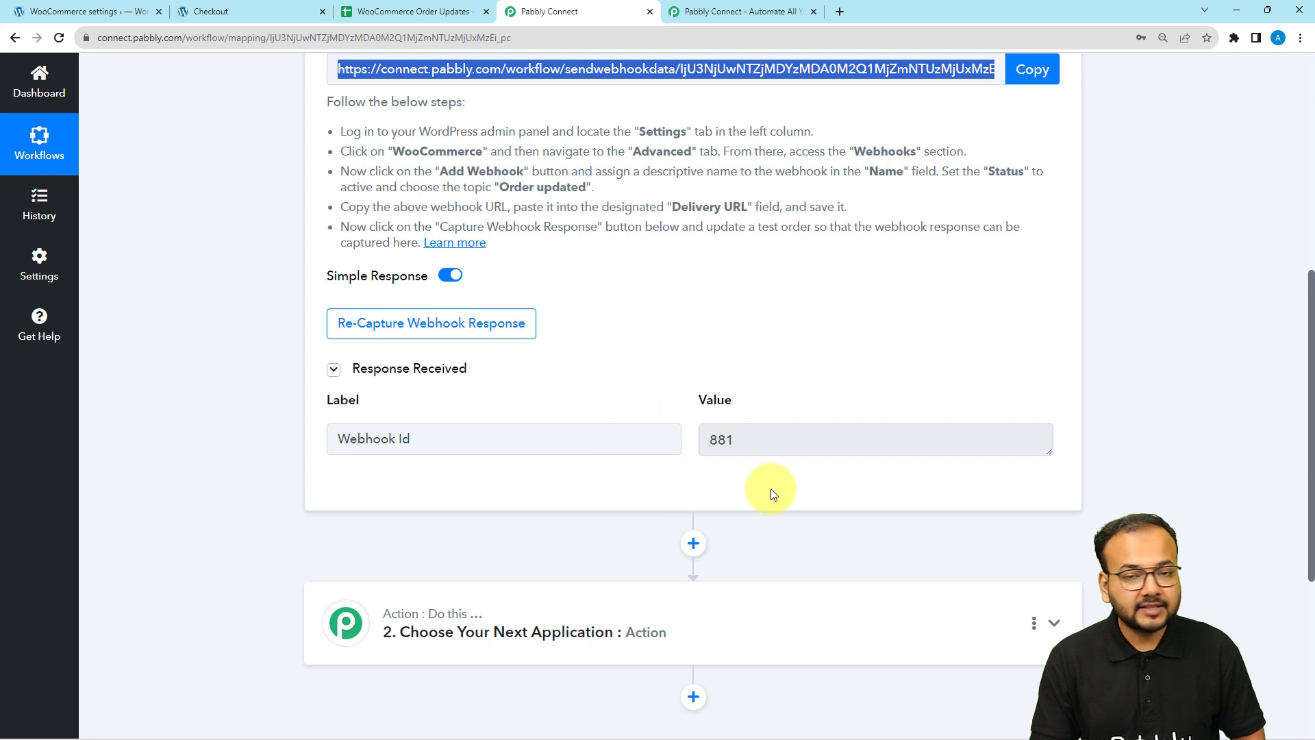
{"action": "left_click", "coordinate": [394, 329]}
{"action": "left_click", "coordinate": [651, 485]}
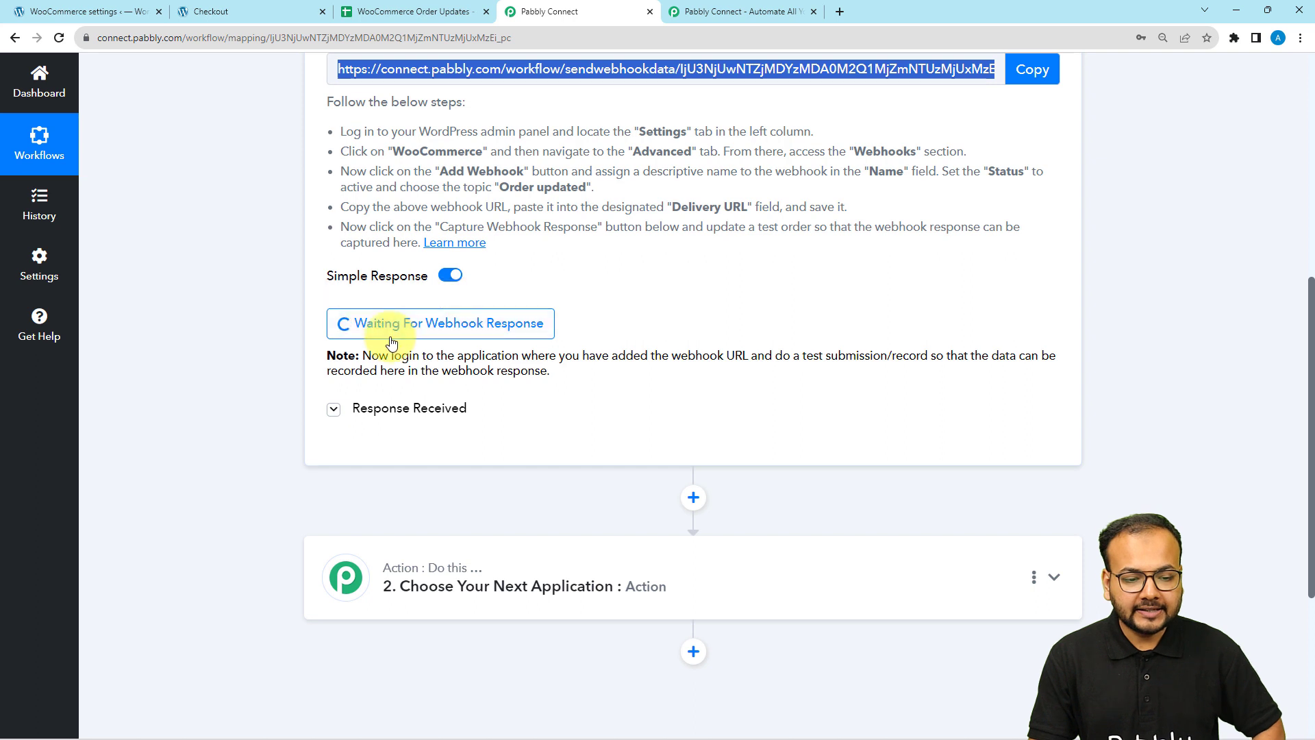
{"action": "left_click_drag", "start_coordinate": [805, 353], "coordinate": [900, 370]}
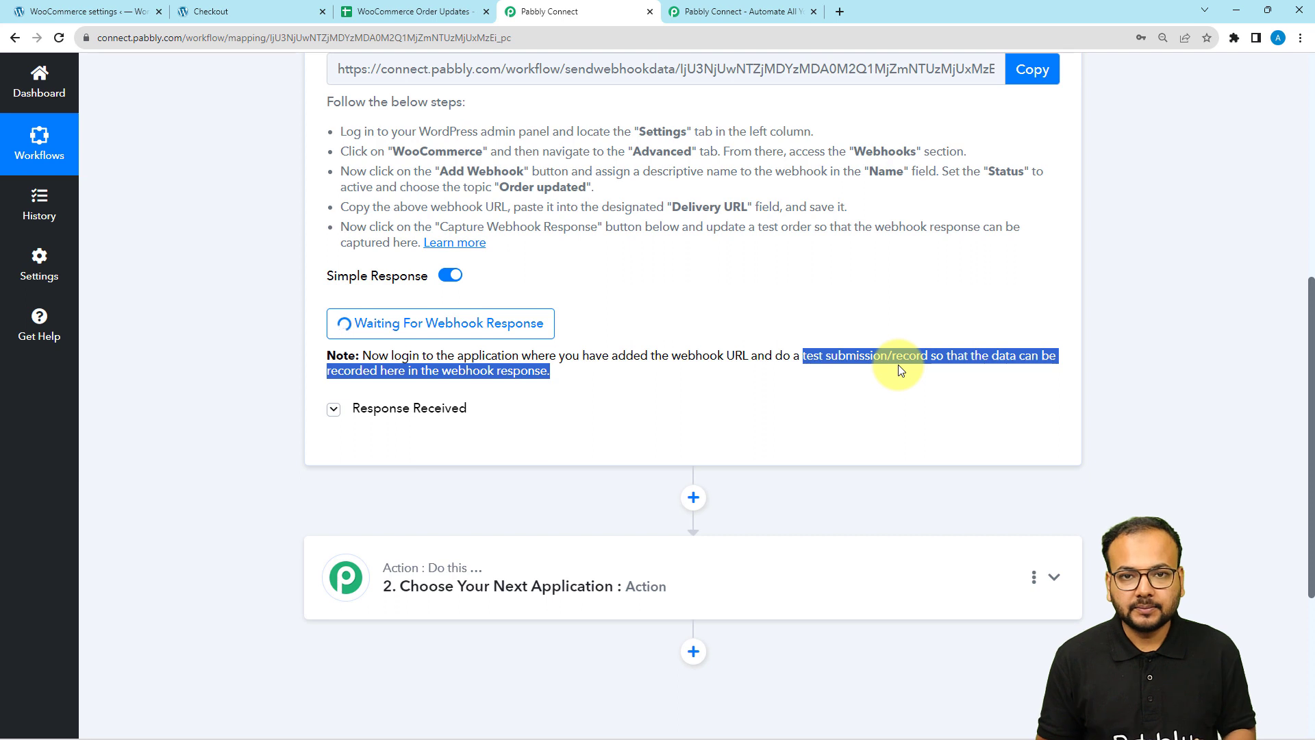
{"action": "left_click", "coordinate": [75, 12]}
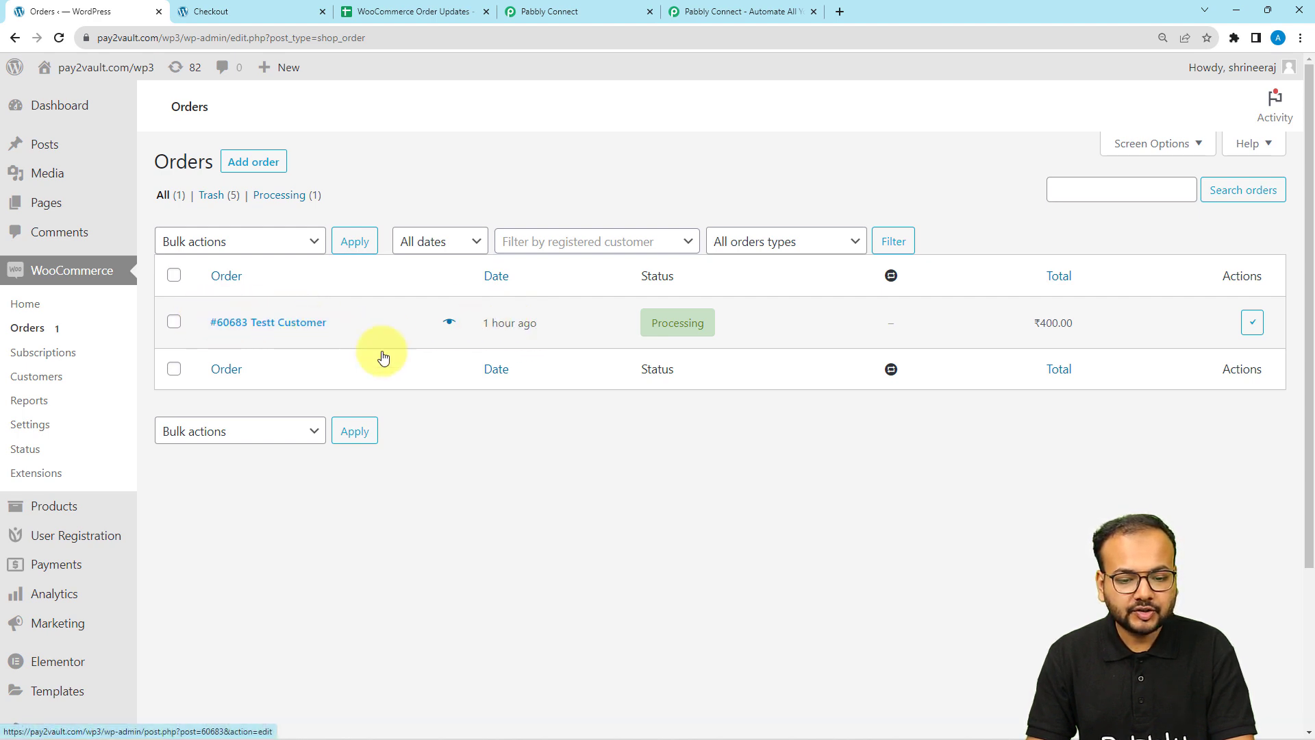
- Change order #60683's status from Processing to Cancelled and update the order
{"action": "mouse_move", "coordinate": [681, 332]}
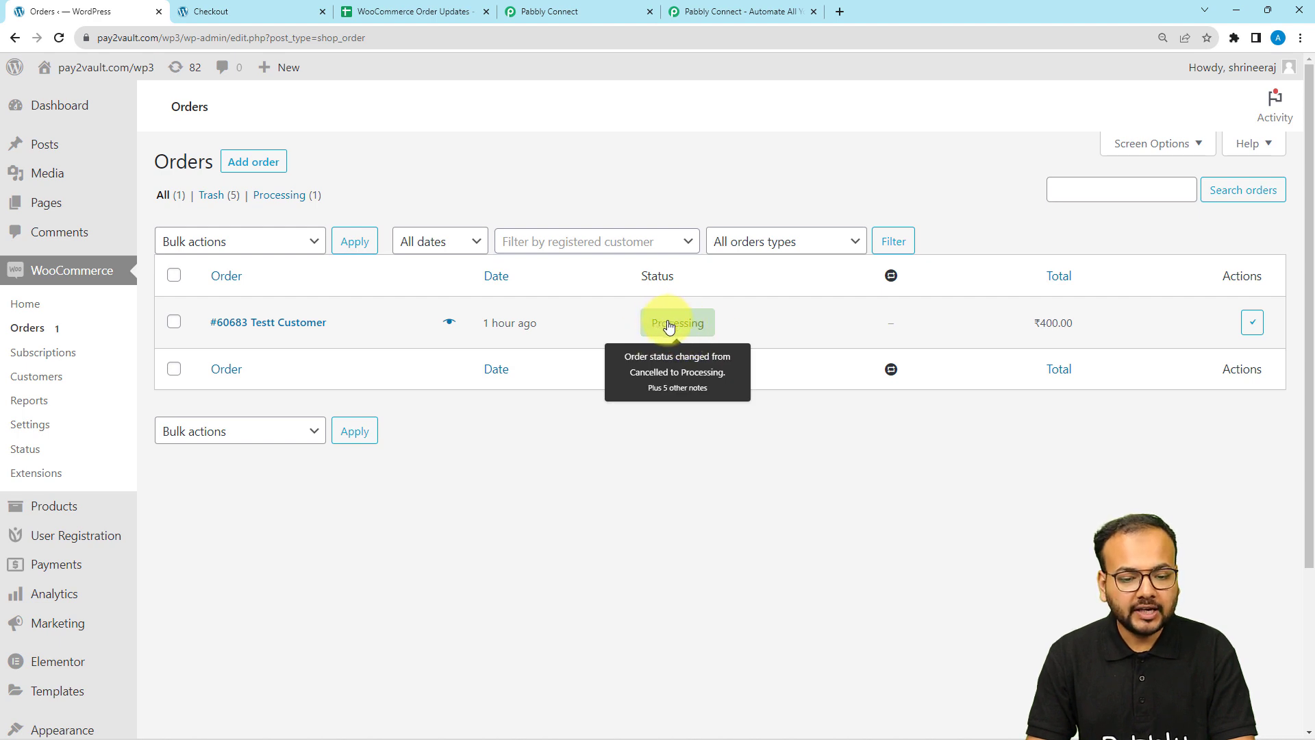
{"action": "left_click", "coordinate": [670, 327]}
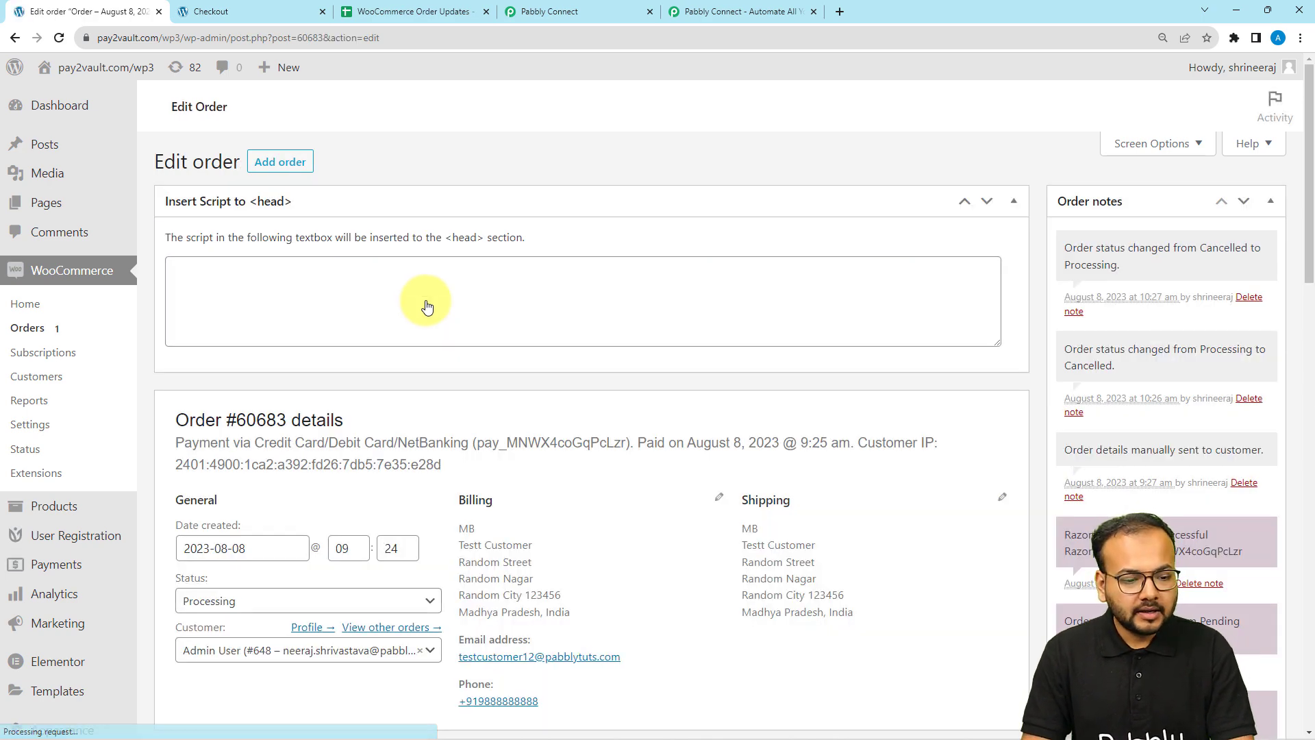
{"action": "scroll", "coordinate": [426, 306], "scroll_direction": "down", "scroll_amount": 3}
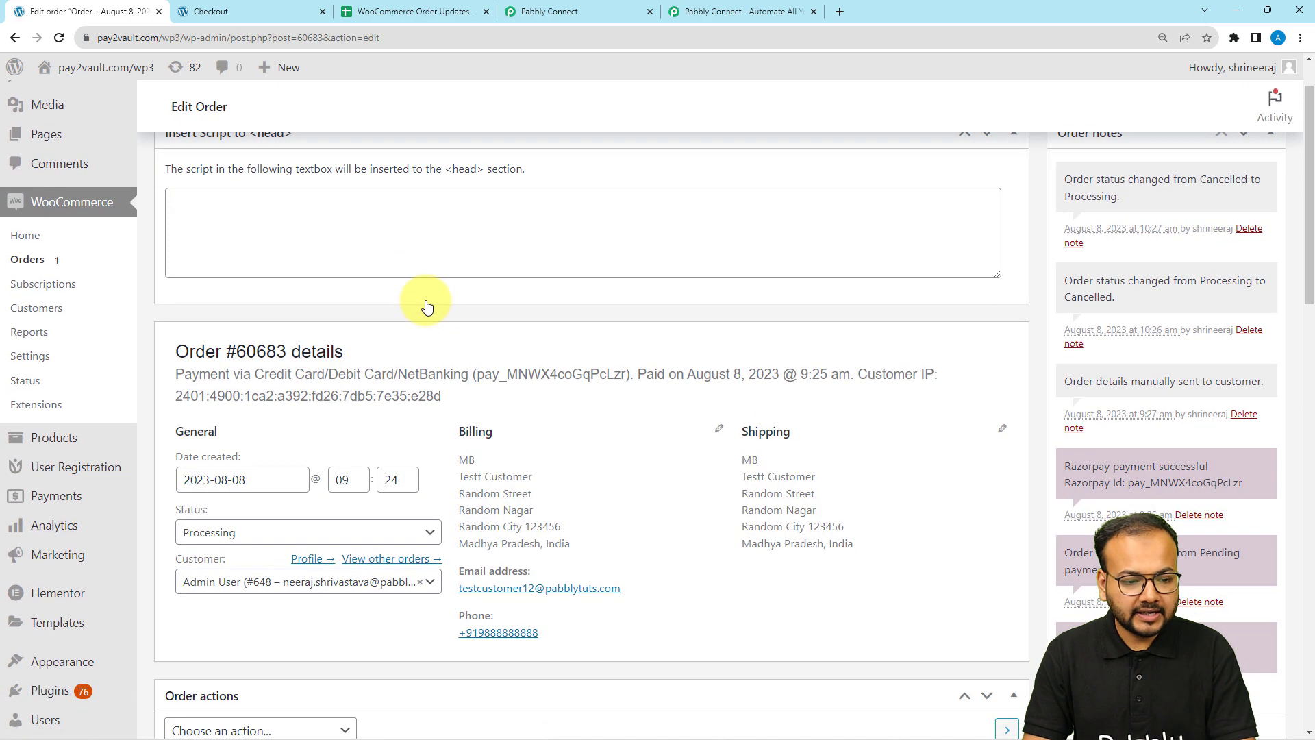
{"action": "scroll", "coordinate": [427, 306], "scroll_direction": "down", "scroll_amount": 2}
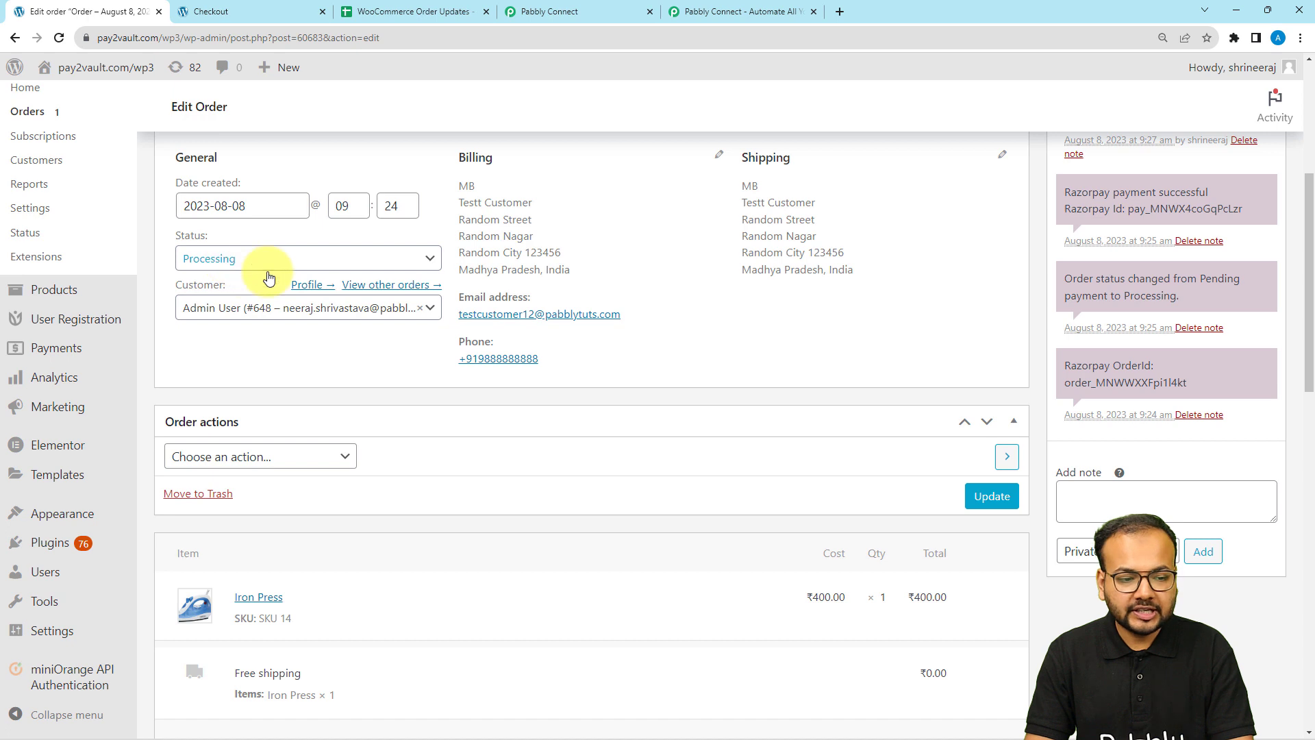
{"action": "left_click", "coordinate": [244, 267]}
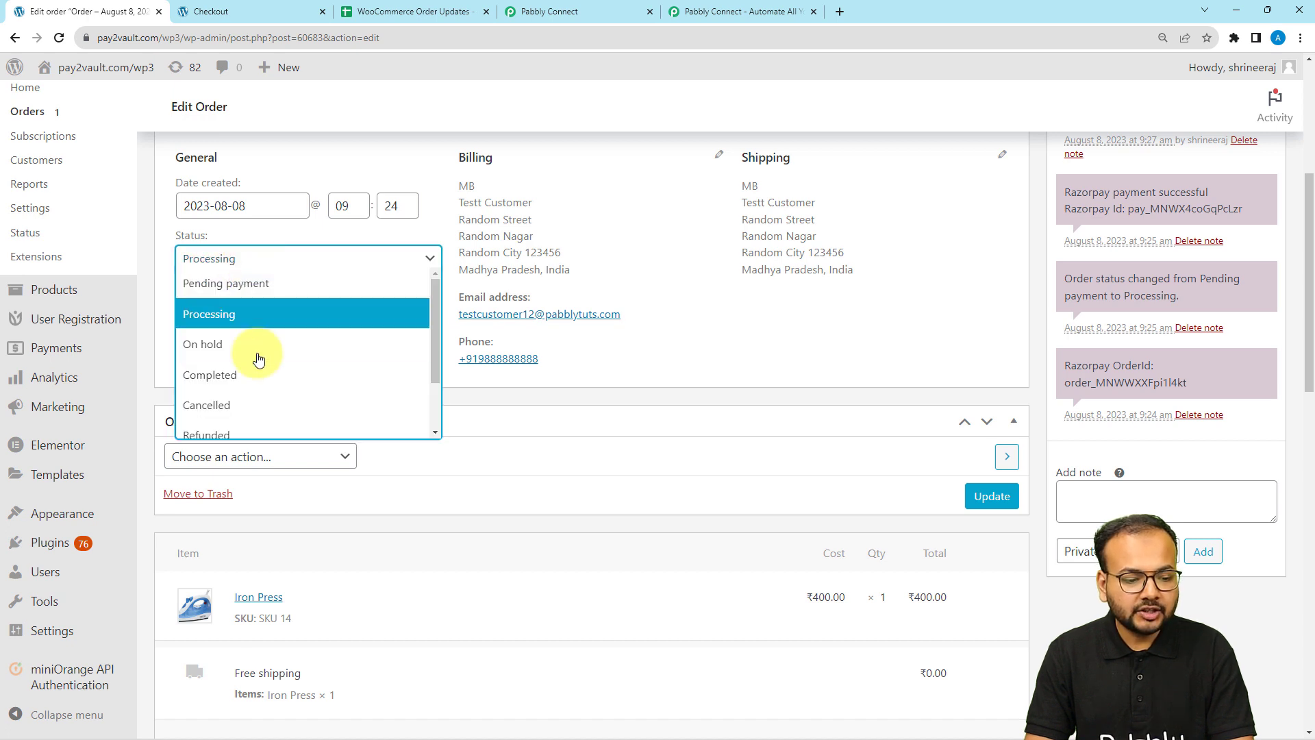
{"action": "scroll", "coordinate": [258, 349], "scroll_direction": "down", "scroll_amount": 2}
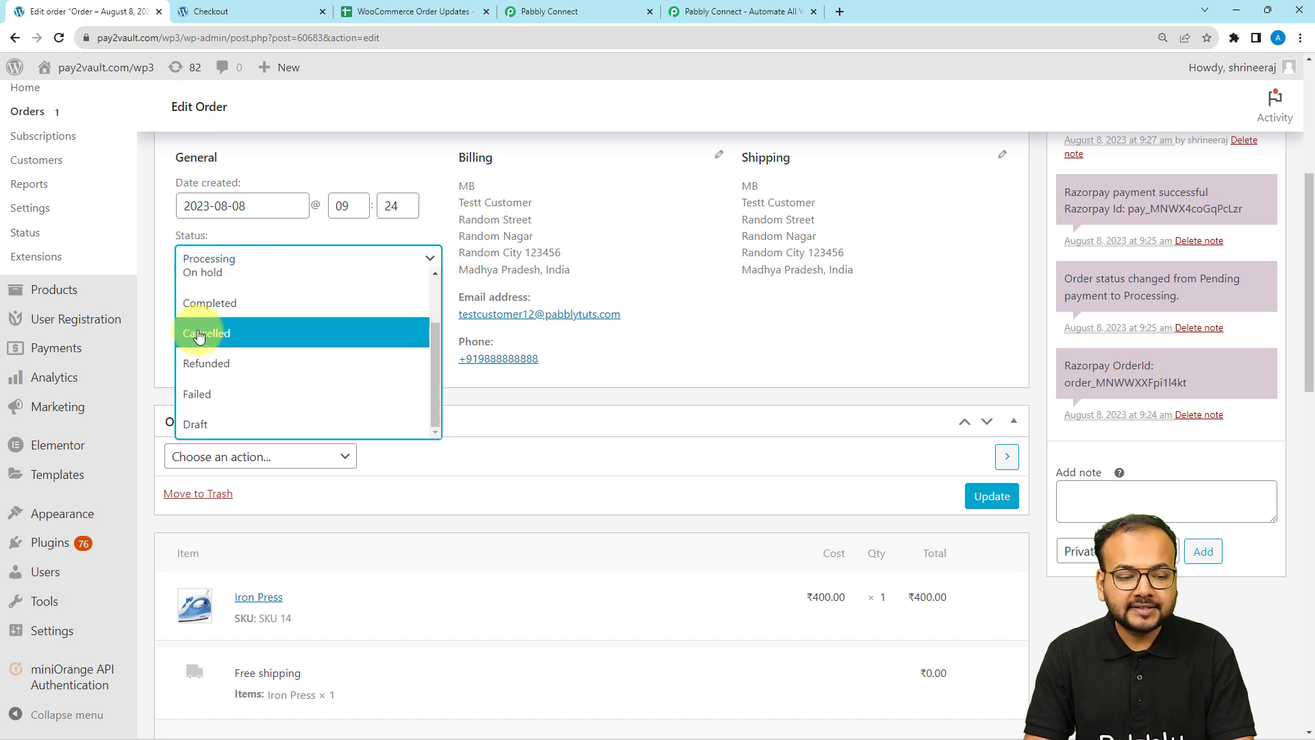
{"action": "left_click", "coordinate": [247, 341]}
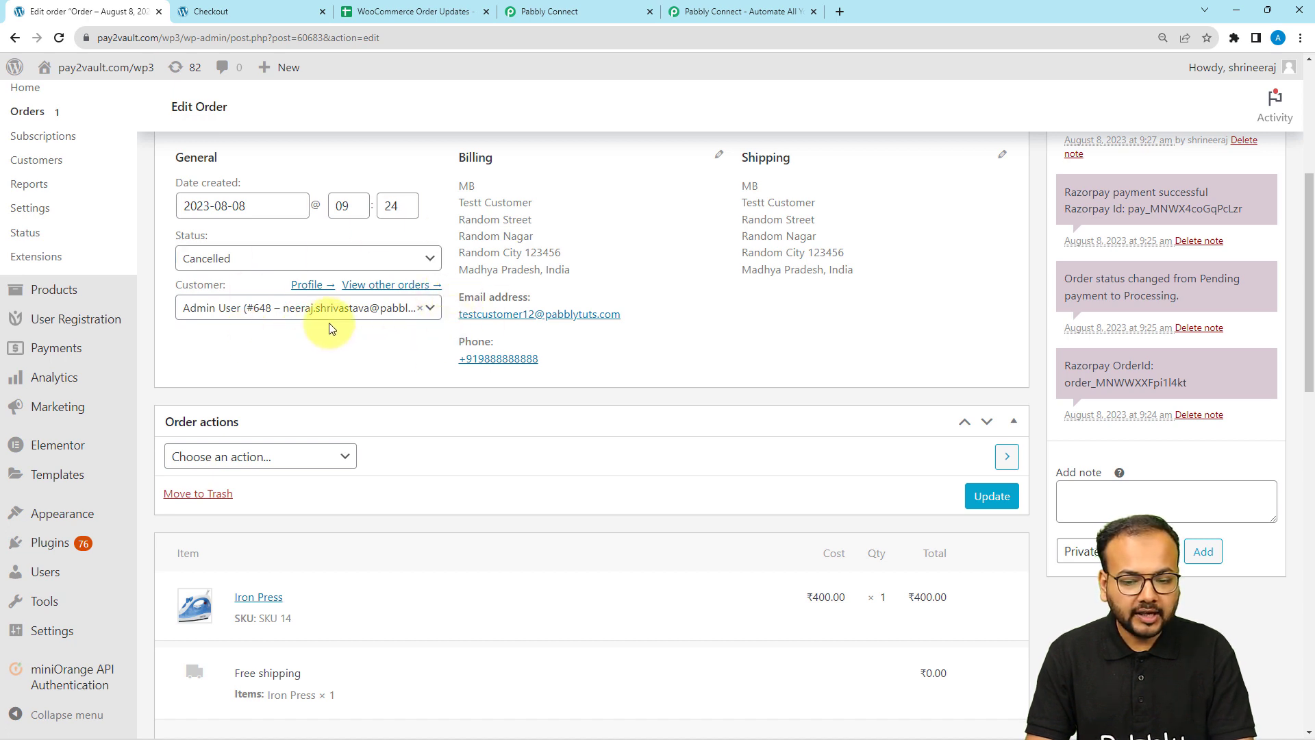
{"action": "left_click", "coordinate": [993, 500]}
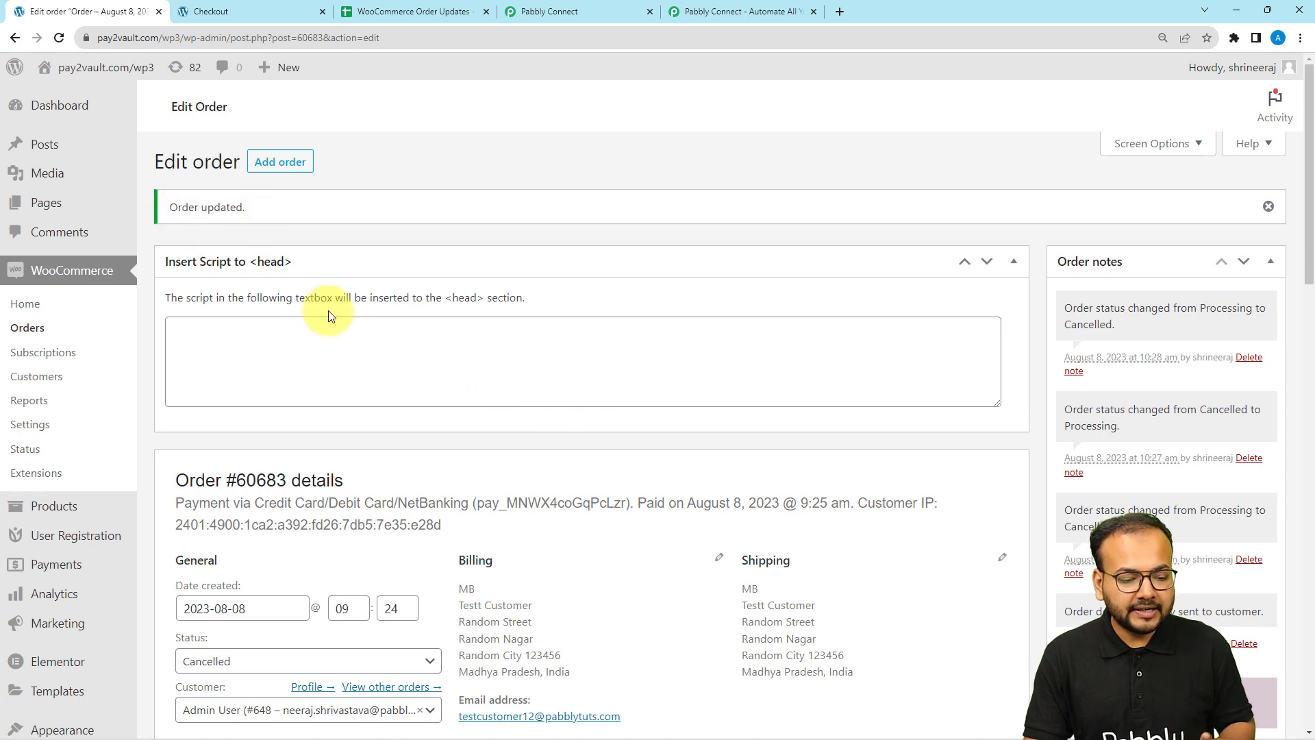
{"action": "scroll", "coordinate": [328, 310], "scroll_direction": "down", "scroll_amount": 4}
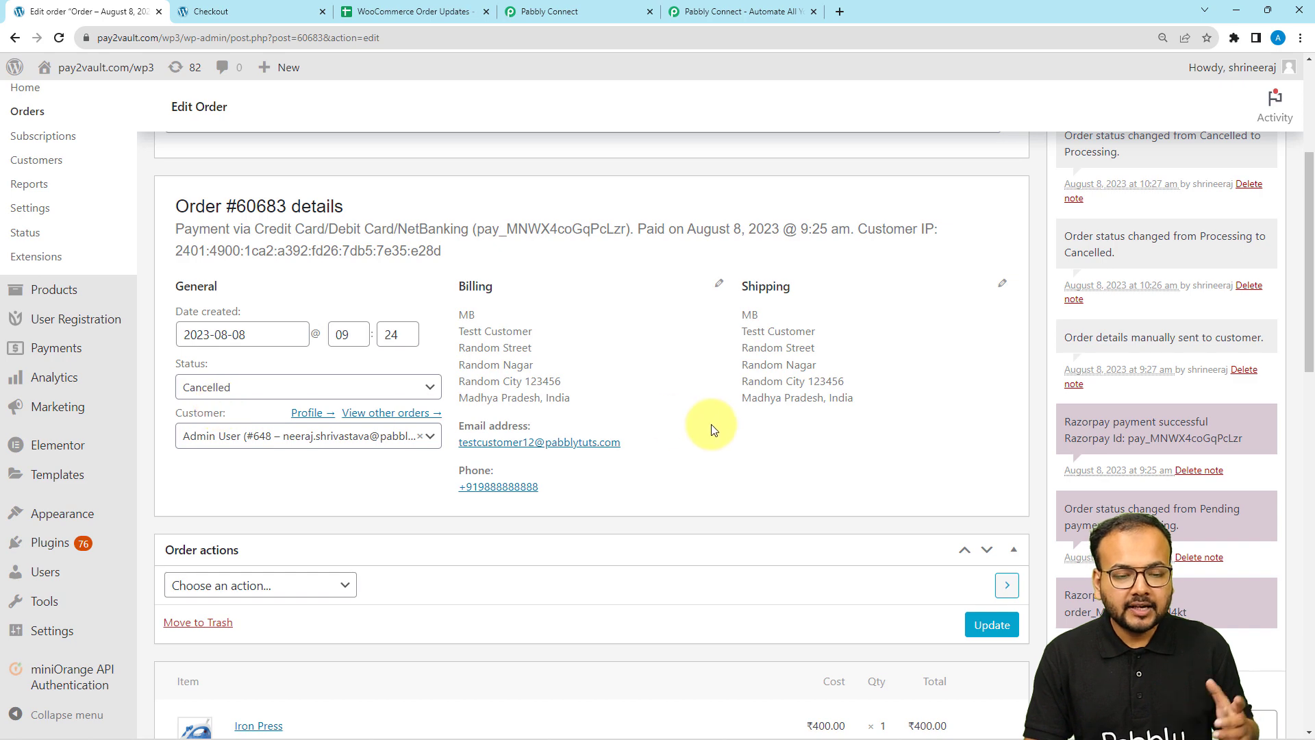
{"action": "scroll", "coordinate": [712, 429], "scroll_direction": "up", "scroll_amount": 3}
{"action": "left_click", "coordinate": [551, 11]}
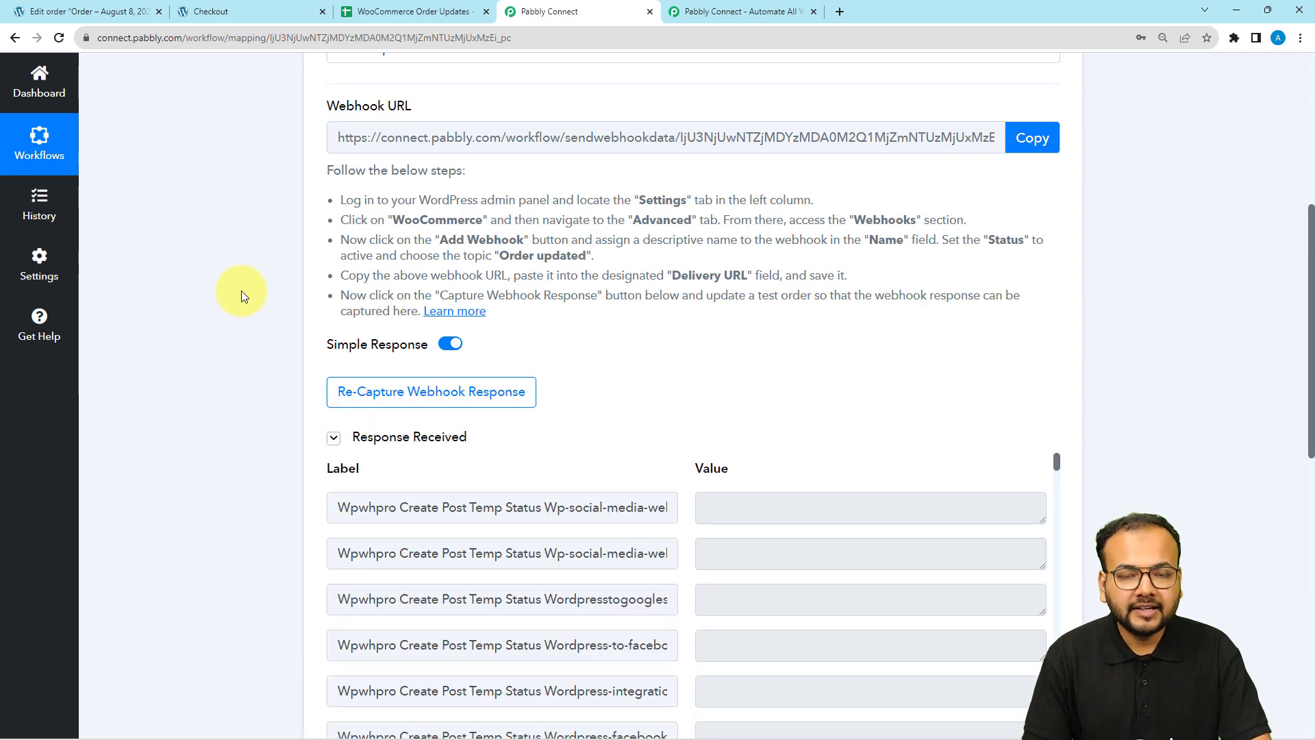
- Check the captured response's total 400.00, cancelled status and shipping first and last name
{"action": "scroll", "coordinate": [241, 290], "scroll_direction": "down", "scroll_amount": 4}
{"action": "scroll", "coordinate": [474, 340], "scroll_direction": "down", "scroll_amount": 15}
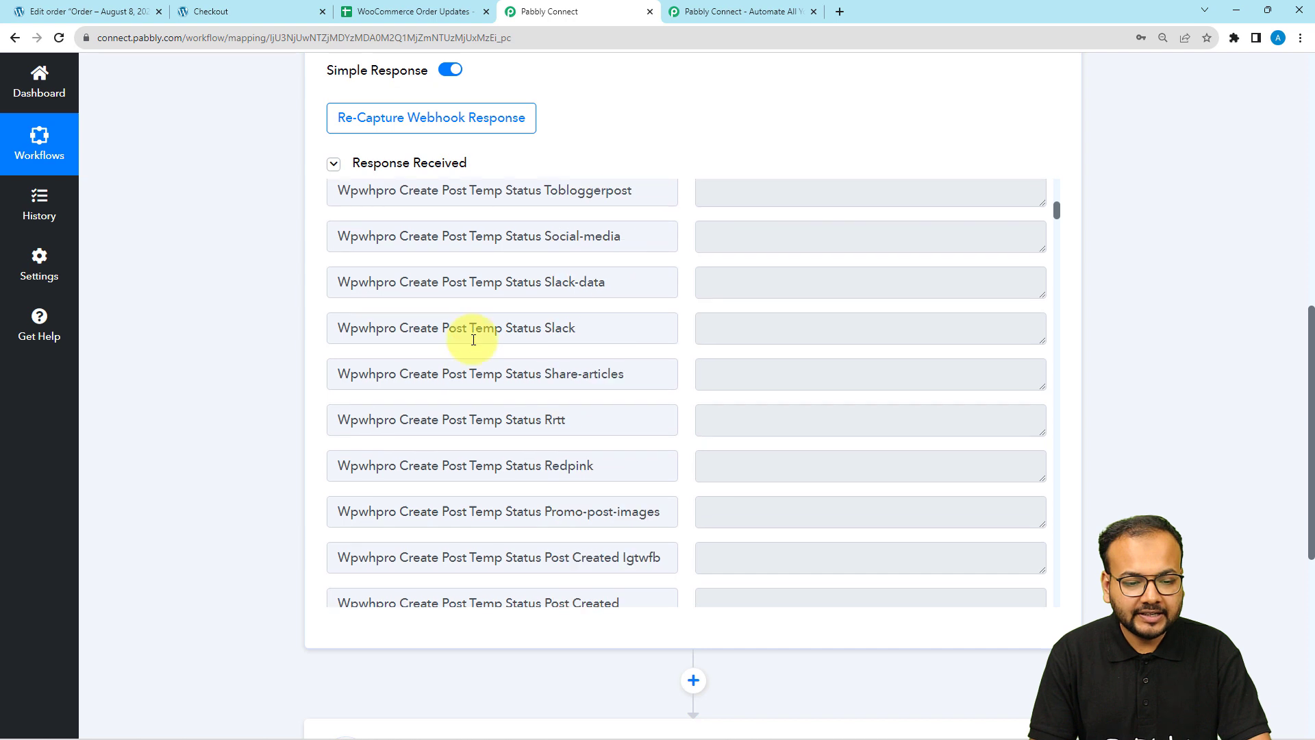
{"action": "scroll", "coordinate": [473, 340], "scroll_direction": "down", "scroll_amount": 10}
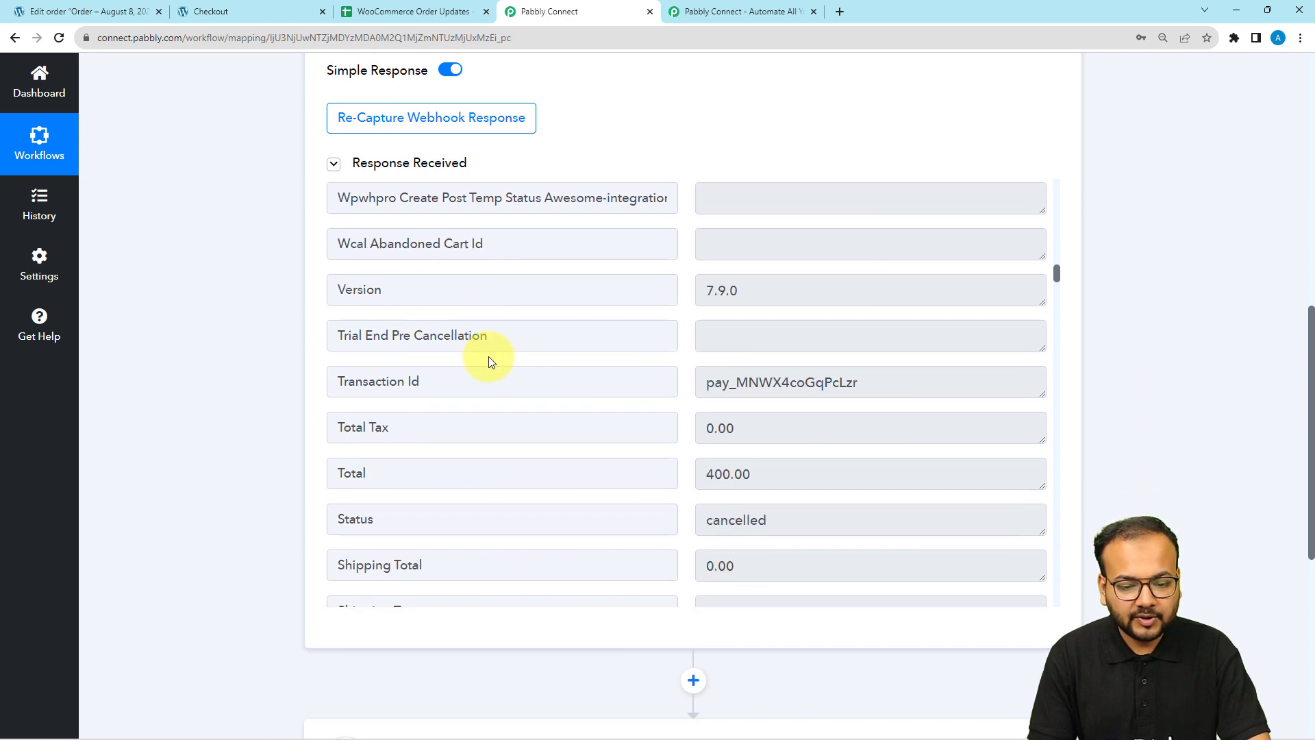
{"action": "scroll", "coordinate": [487, 356], "scroll_direction": "down", "scroll_amount": 1}
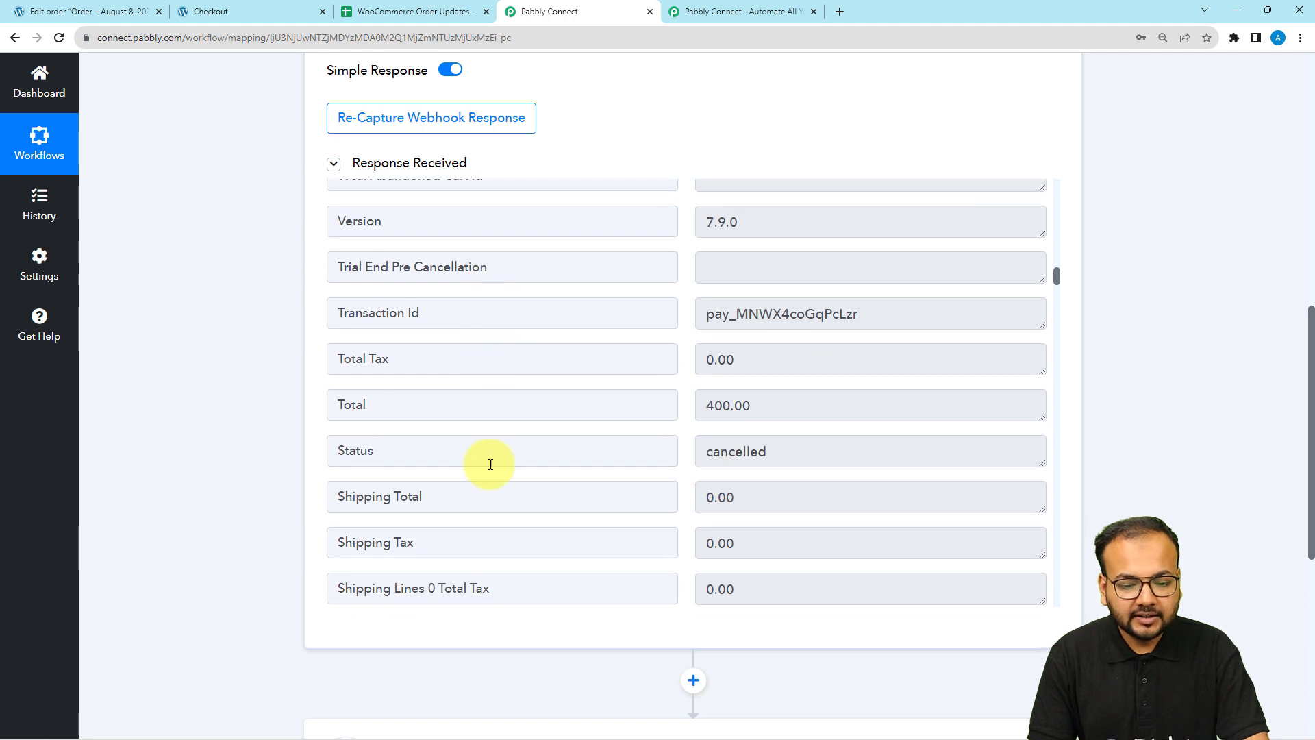
{"action": "left_click_drag", "start_coordinate": [762, 402], "coordinate": [691, 422]}
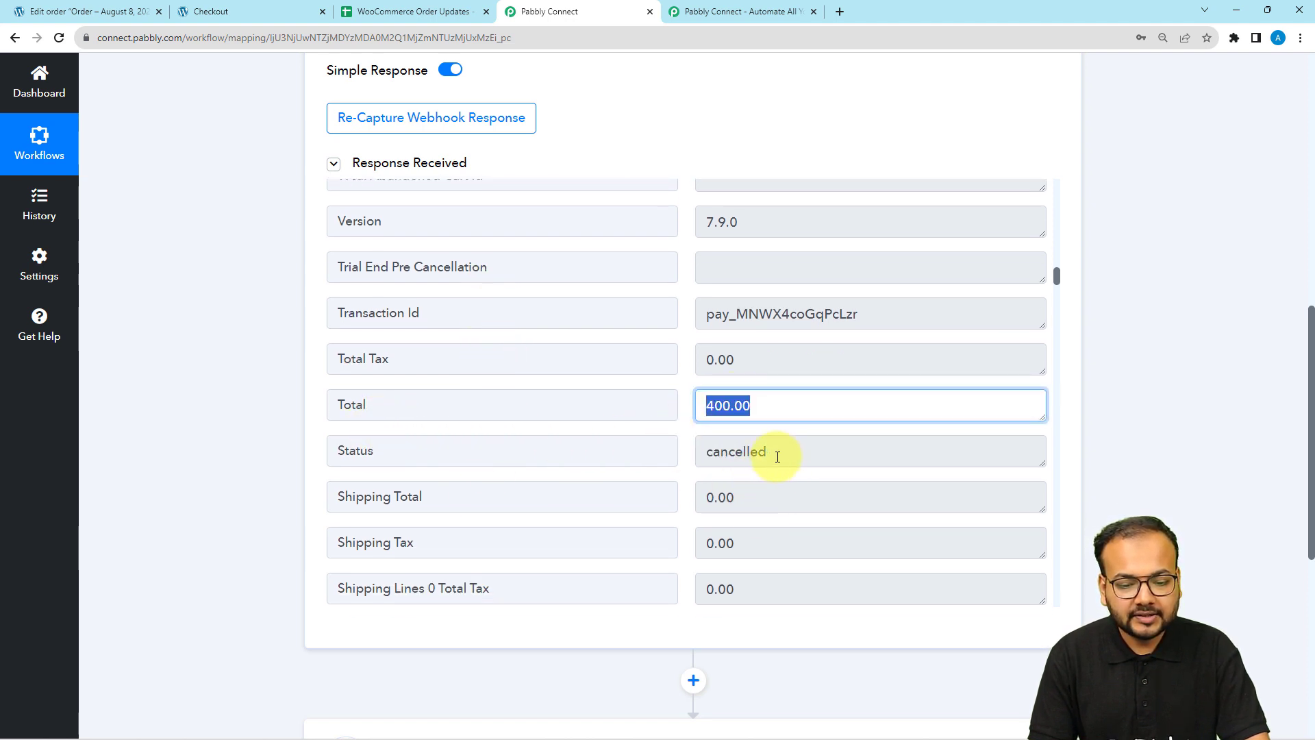
{"action": "left_click_drag", "start_coordinate": [778, 457], "coordinate": [695, 460]}
{"action": "scroll", "coordinate": [606, 426], "scroll_direction": "down", "scroll_amount": 6}
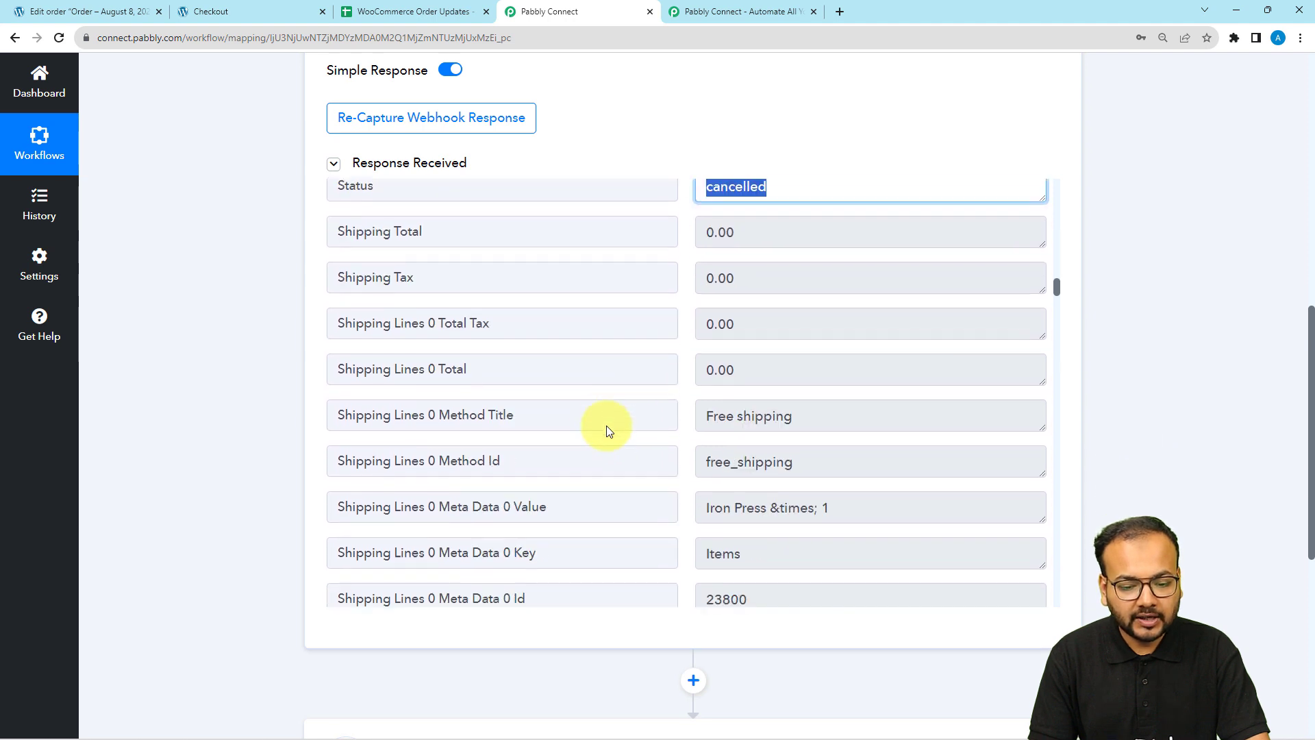
{"action": "scroll", "coordinate": [608, 384], "scroll_direction": "down", "scroll_amount": 1}
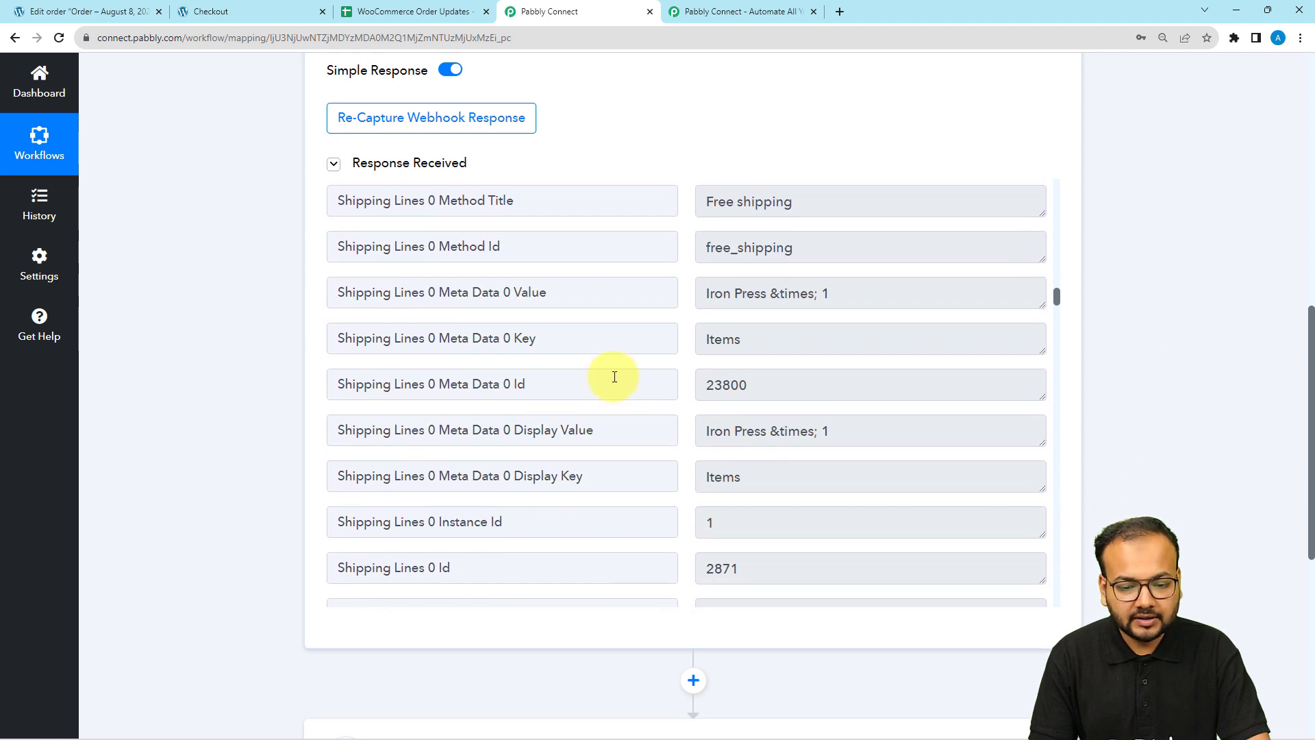
{"action": "scroll", "coordinate": [615, 377], "scroll_direction": "down", "scroll_amount": 4}
{"action": "scroll", "coordinate": [614, 377], "scroll_direction": "down", "scroll_amount": 6}
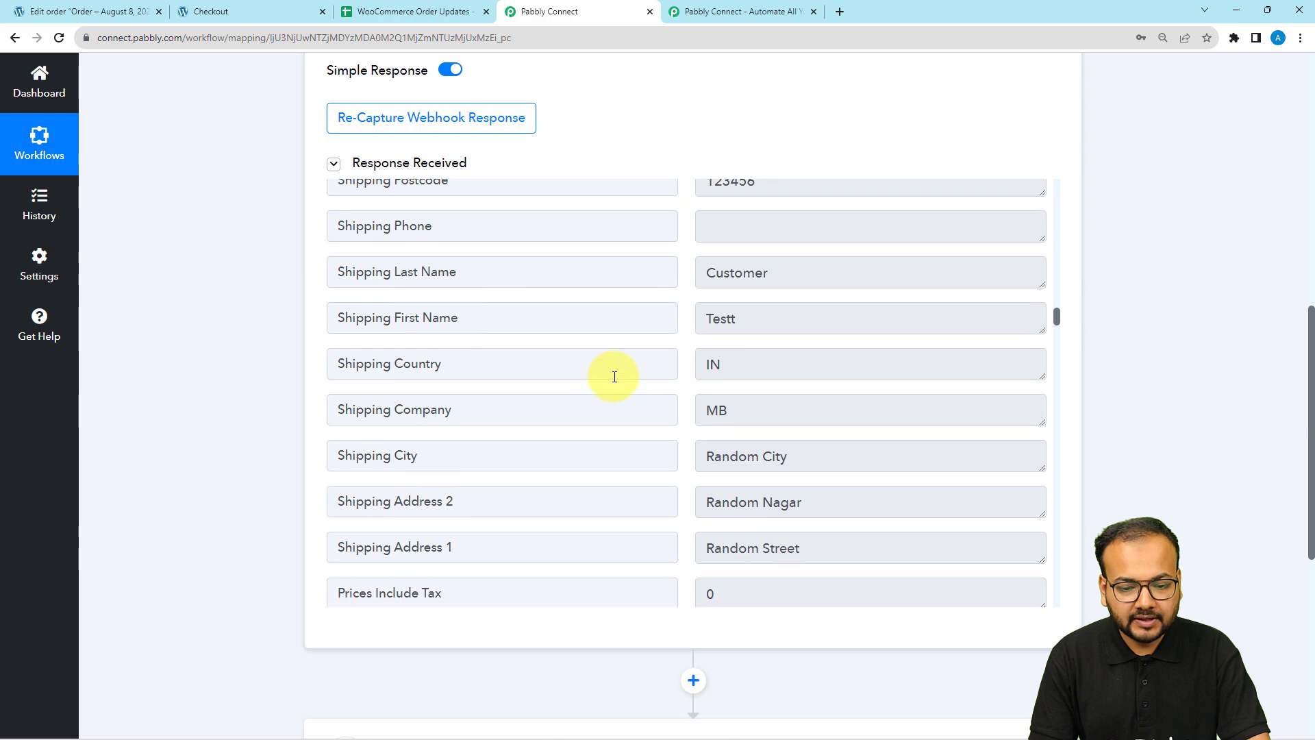
{"action": "double_click", "coordinate": [753, 324]}
{"action": "double_click", "coordinate": [698, 271]}
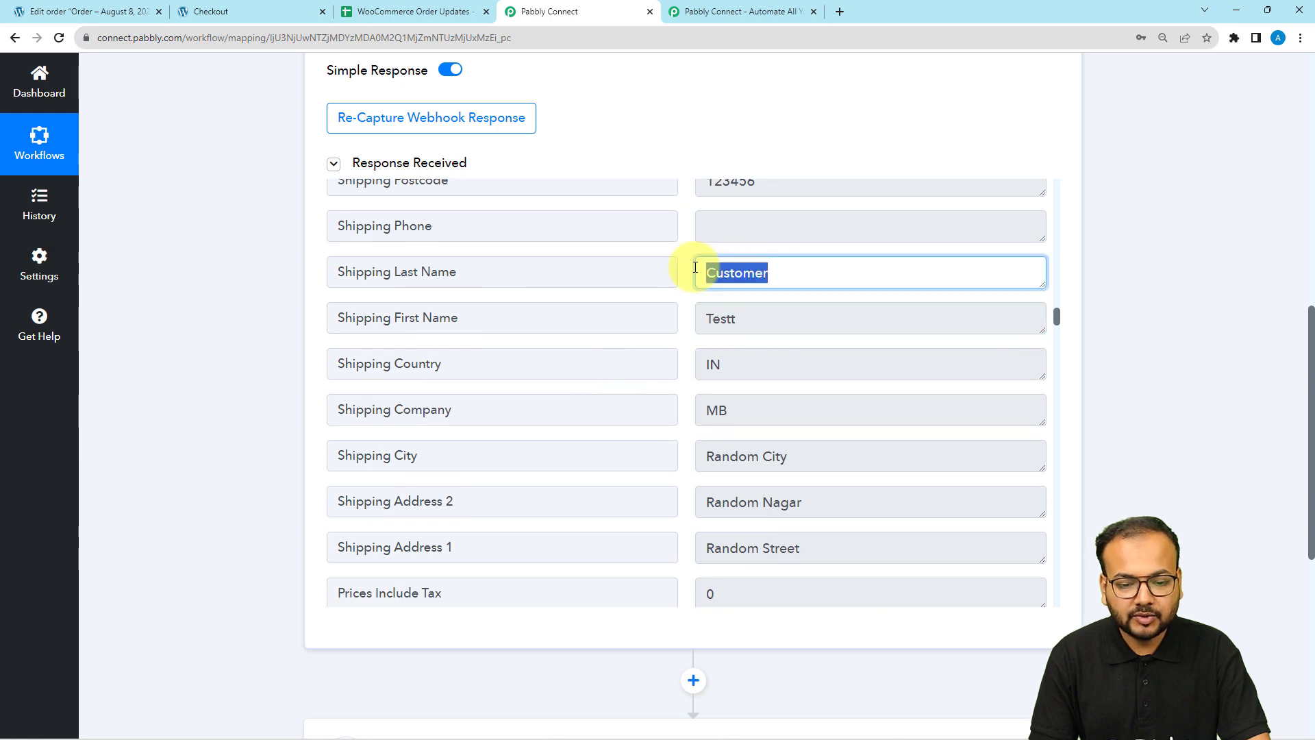
- Compare the captured values against order #60683's WooCommerce edit page
{"action": "left_click", "coordinate": [134, 11]}
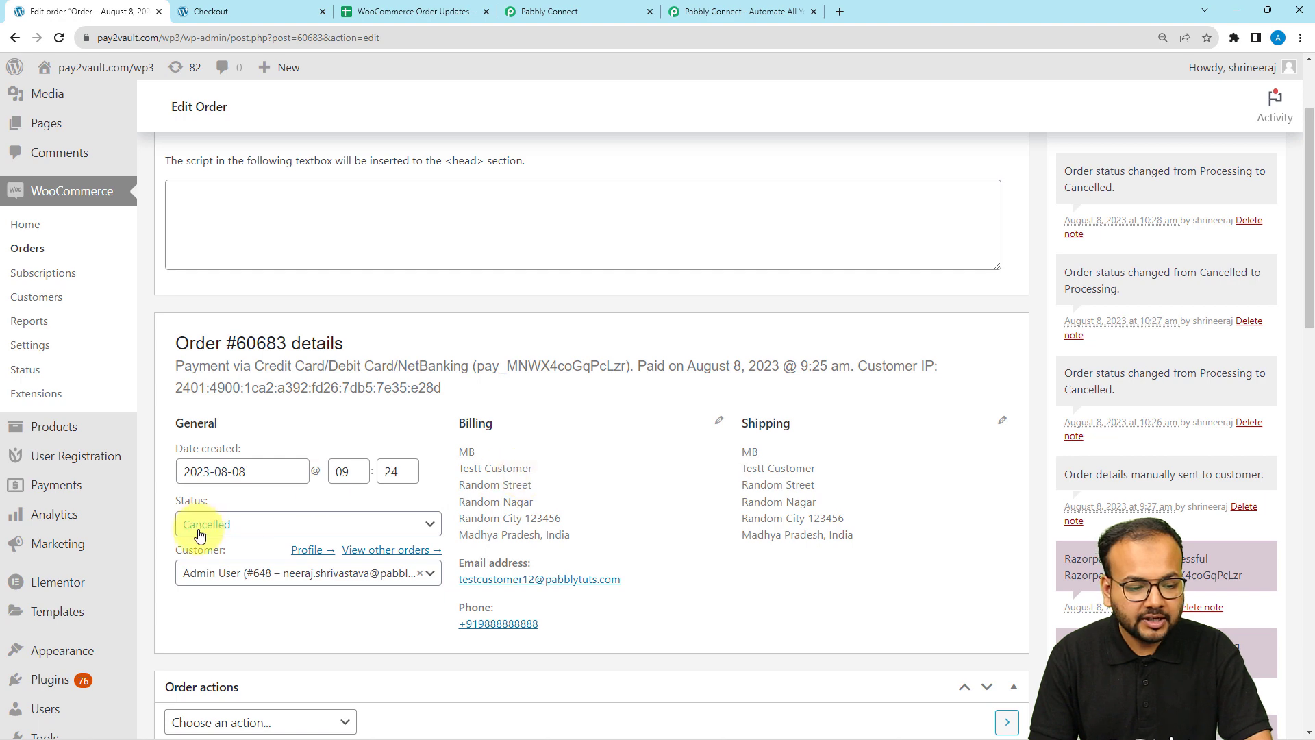
{"action": "scroll", "coordinate": [504, 486], "scroll_direction": "down", "scroll_amount": 2}
{"action": "scroll", "coordinate": [502, 489], "scroll_direction": "down", "scroll_amount": 4}
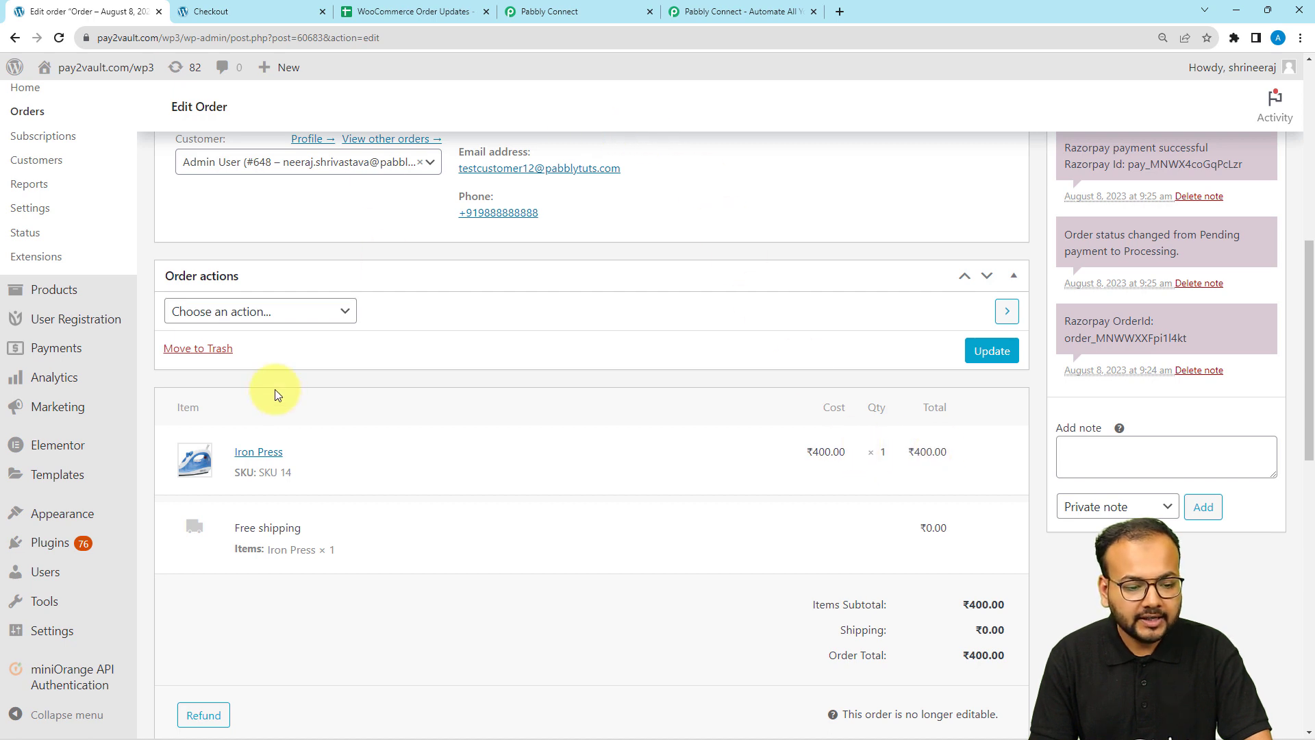
{"action": "left_click", "coordinate": [594, 5]}
- Review the remaining response fields, including line item 0 name Iron Press
{"action": "scroll", "coordinate": [603, 431], "scroll_direction": "down", "scroll_amount": 3}
{"action": "scroll", "coordinate": [603, 432], "scroll_direction": "down", "scroll_amount": 7}
{"action": "scroll", "coordinate": [603, 435], "scroll_direction": "up", "scroll_amount": 10}
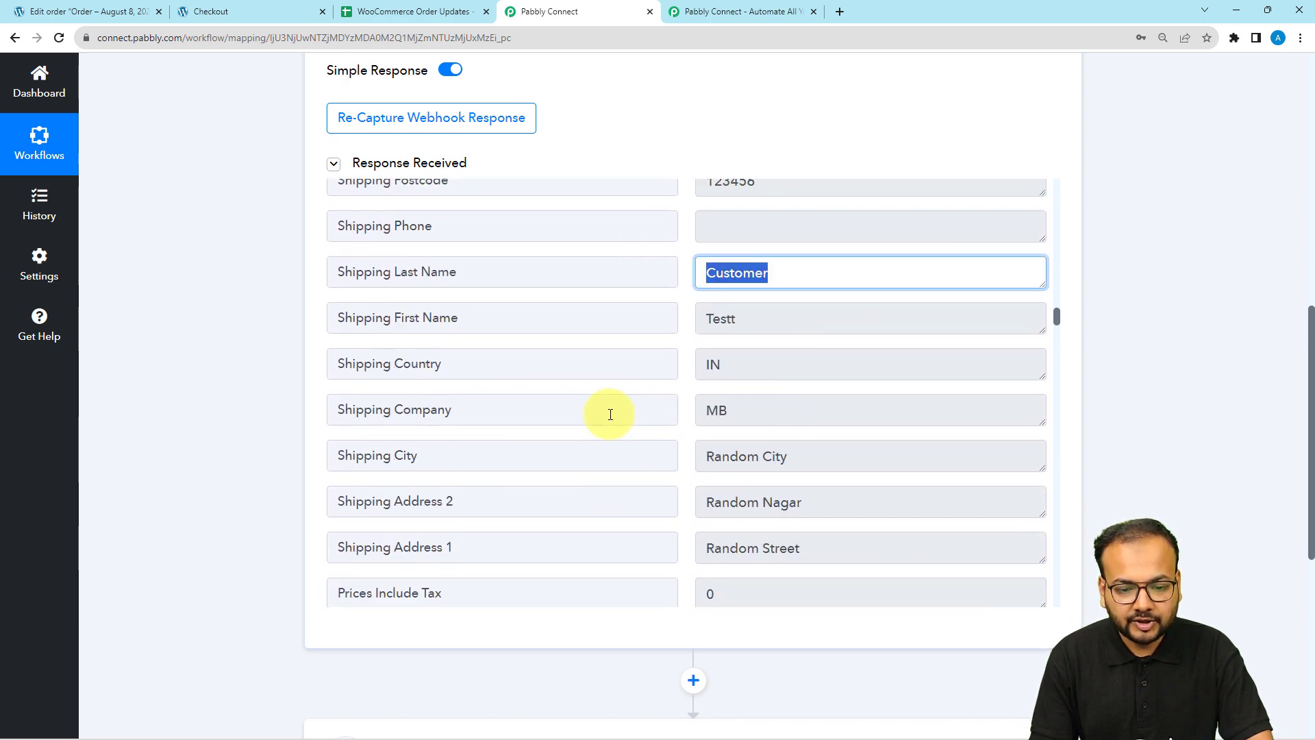
{"action": "scroll", "coordinate": [610, 414], "scroll_direction": "down", "scroll_amount": 10}
{"action": "scroll", "coordinate": [611, 414], "scroll_direction": "down", "scroll_amount": 10}
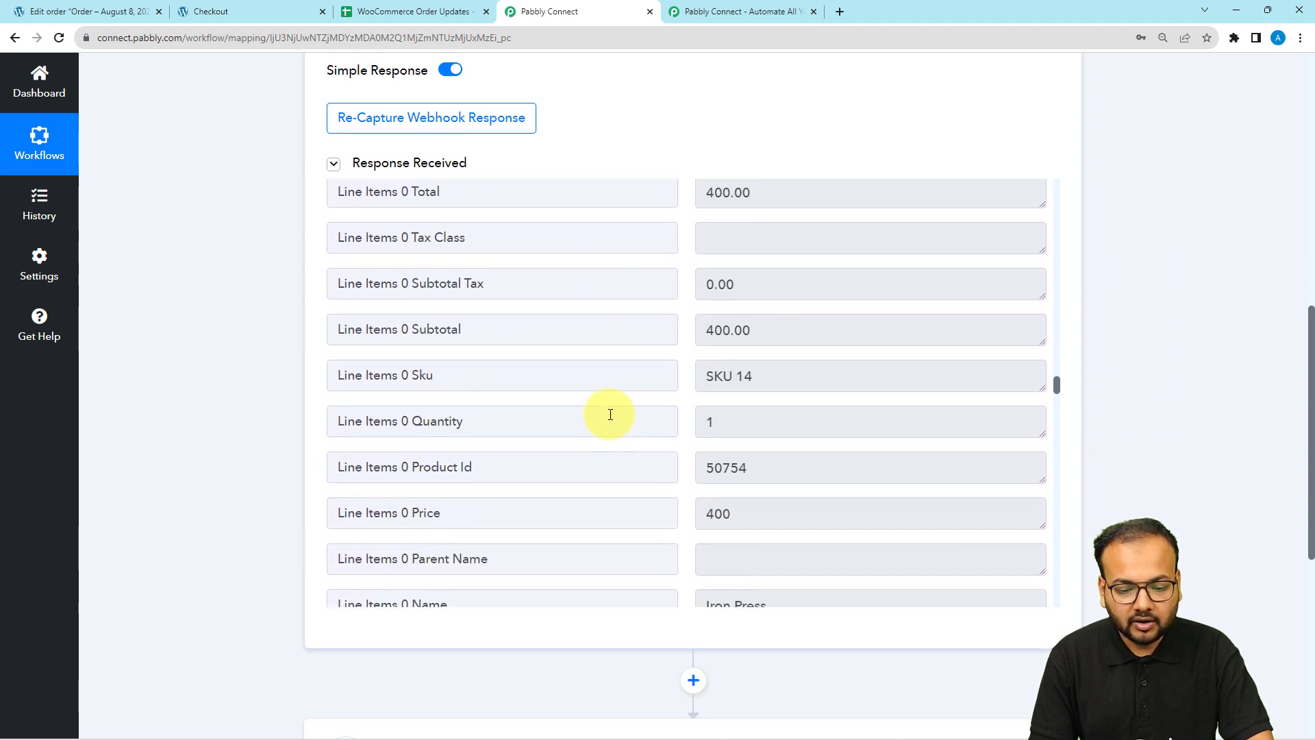
{"action": "scroll", "coordinate": [484, 396], "scroll_direction": "down", "scroll_amount": 4}
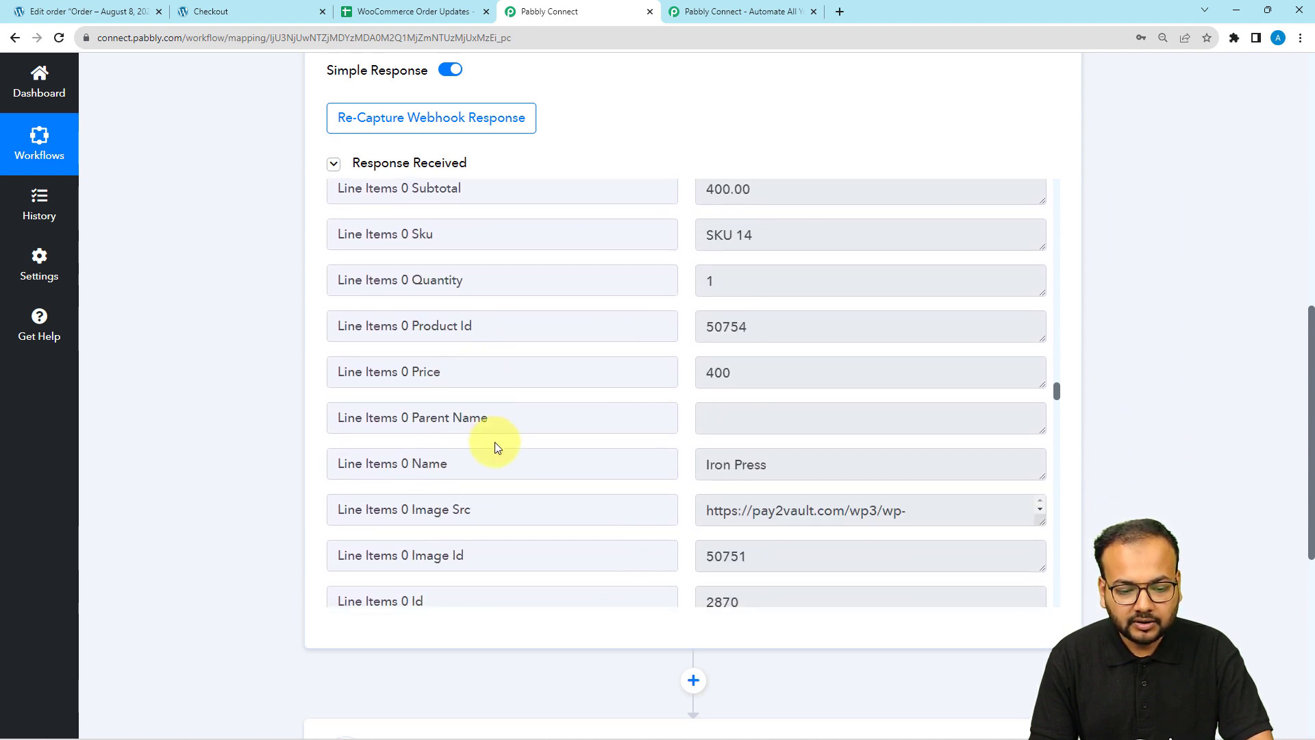
{"action": "left_click_drag", "start_coordinate": [780, 334], "coordinate": [677, 330]}
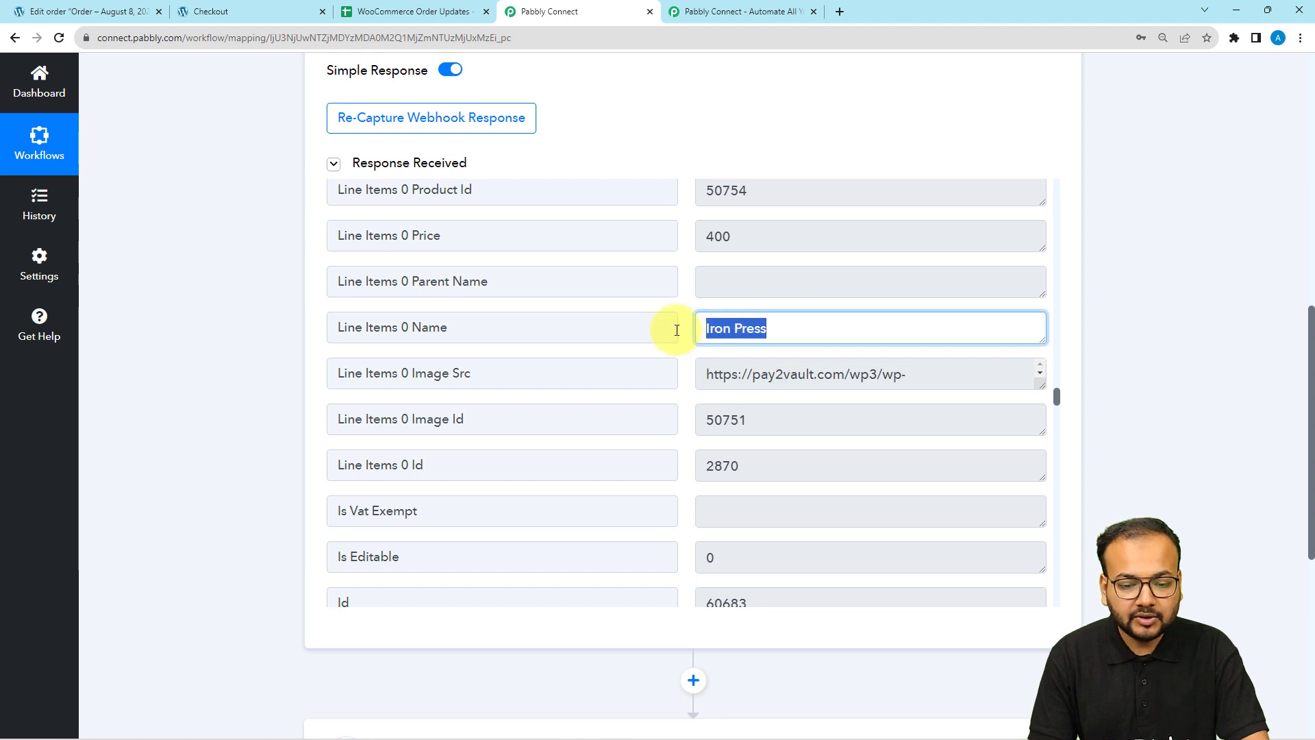
{"action": "scroll", "coordinate": [591, 365], "scroll_direction": "down", "scroll_amount": 7}
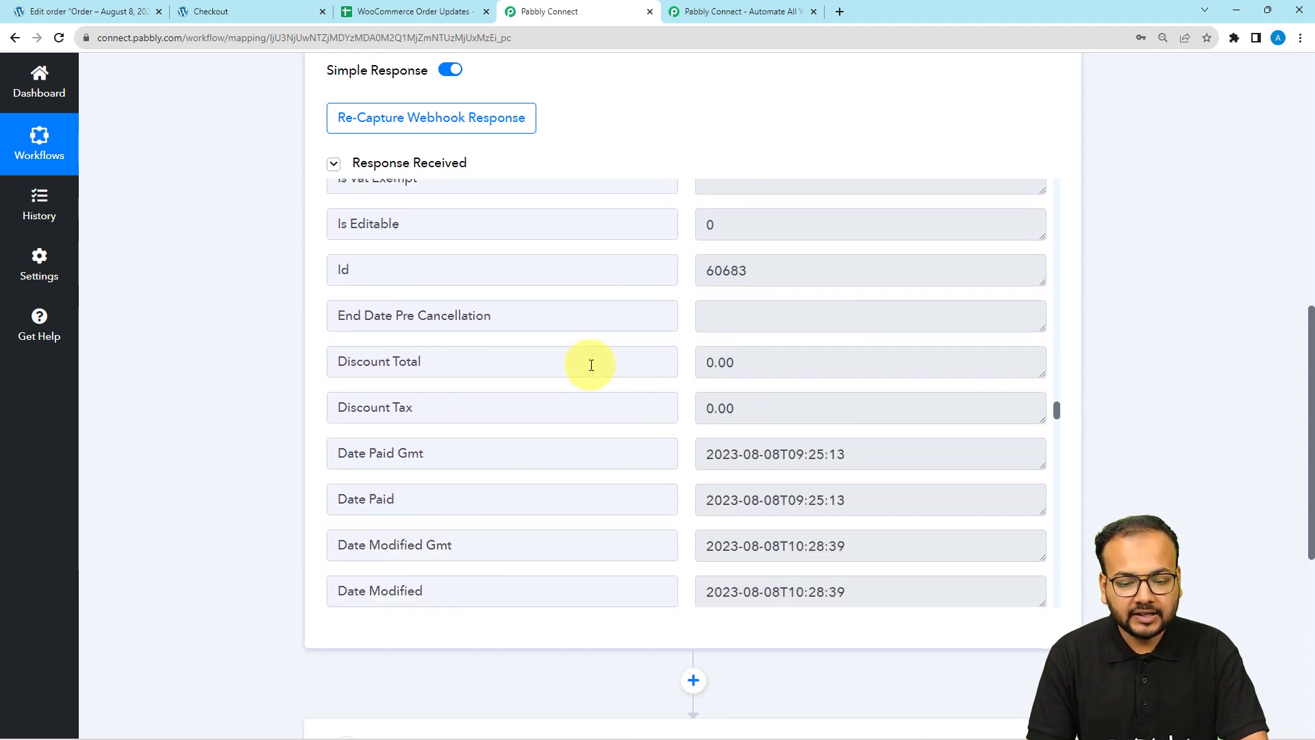
{"action": "scroll", "coordinate": [591, 365], "scroll_direction": "down", "scroll_amount": 3}
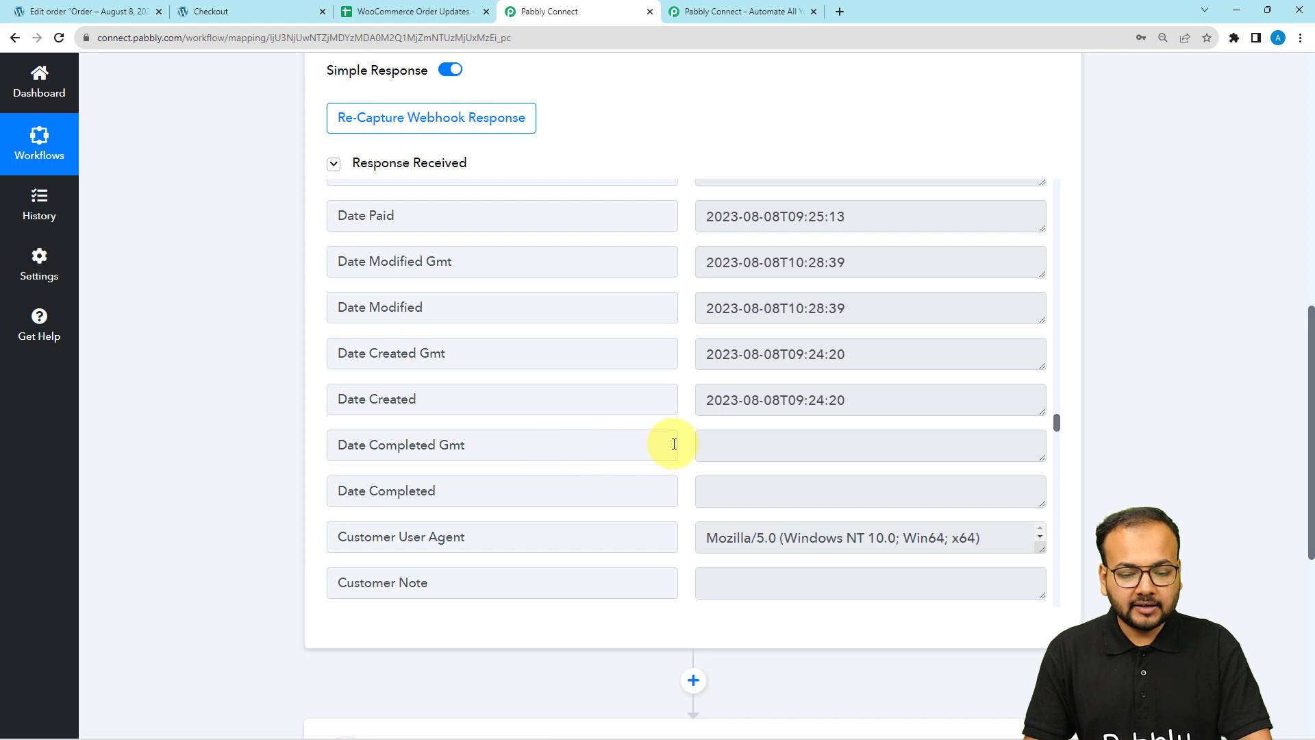
{"action": "scroll", "coordinate": [401, 387], "scroll_direction": "down", "scroll_amount": 5}
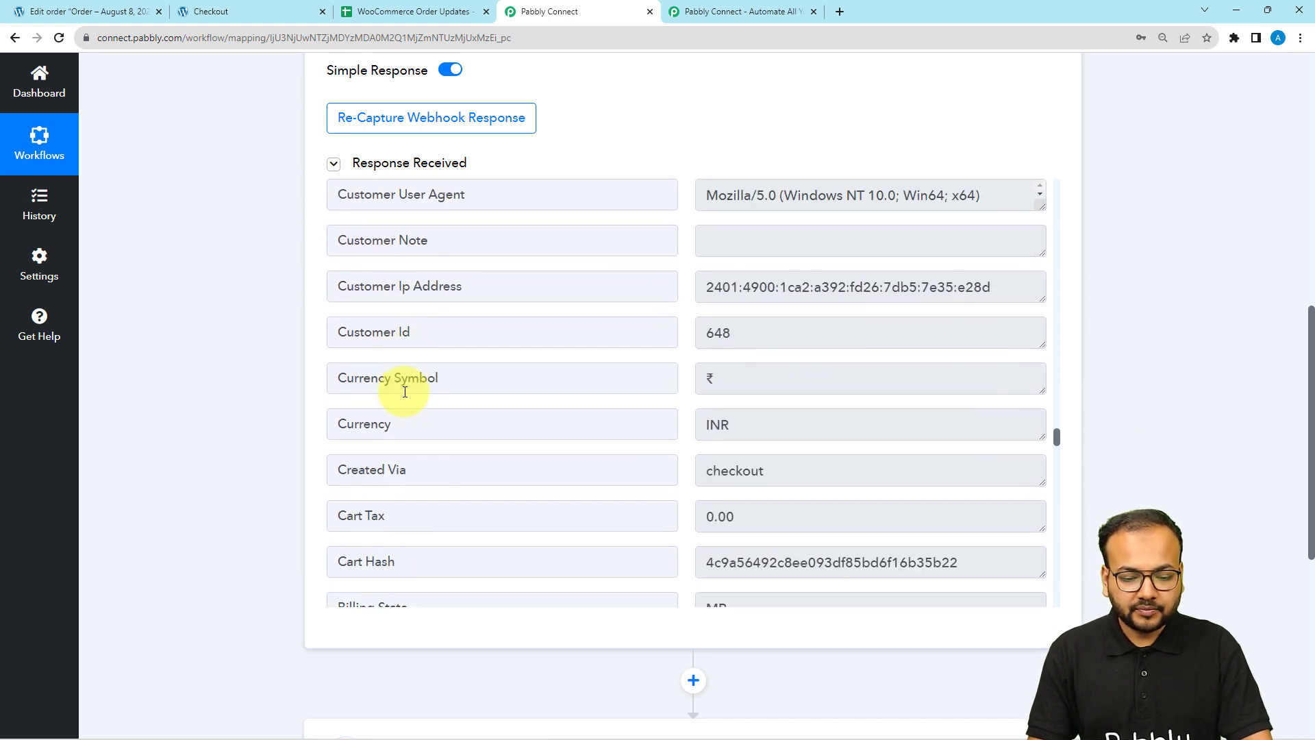
{"action": "scroll", "coordinate": [405, 392], "scroll_direction": "down", "scroll_amount": 2}
{"action": "scroll", "coordinate": [405, 391], "scroll_direction": "down", "scroll_amount": 7}
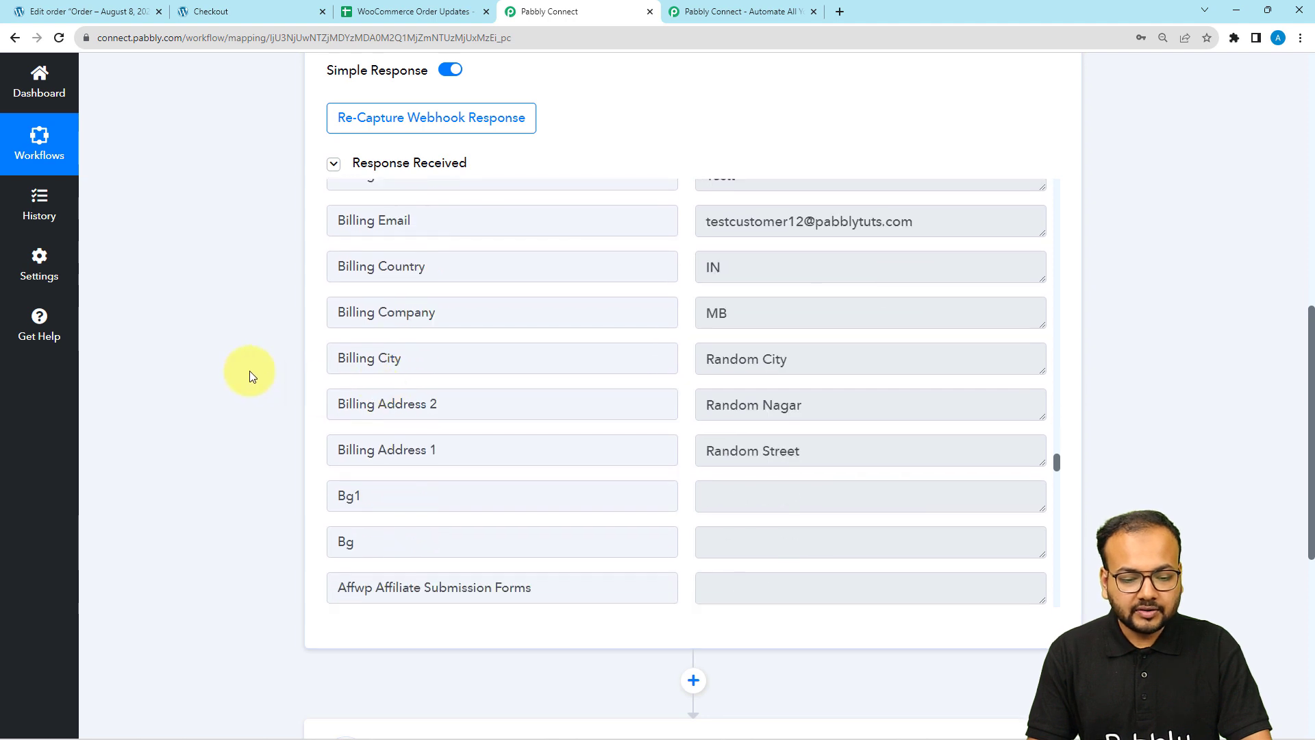
{"action": "scroll", "coordinate": [249, 372], "scroll_direction": "down", "scroll_amount": 4}
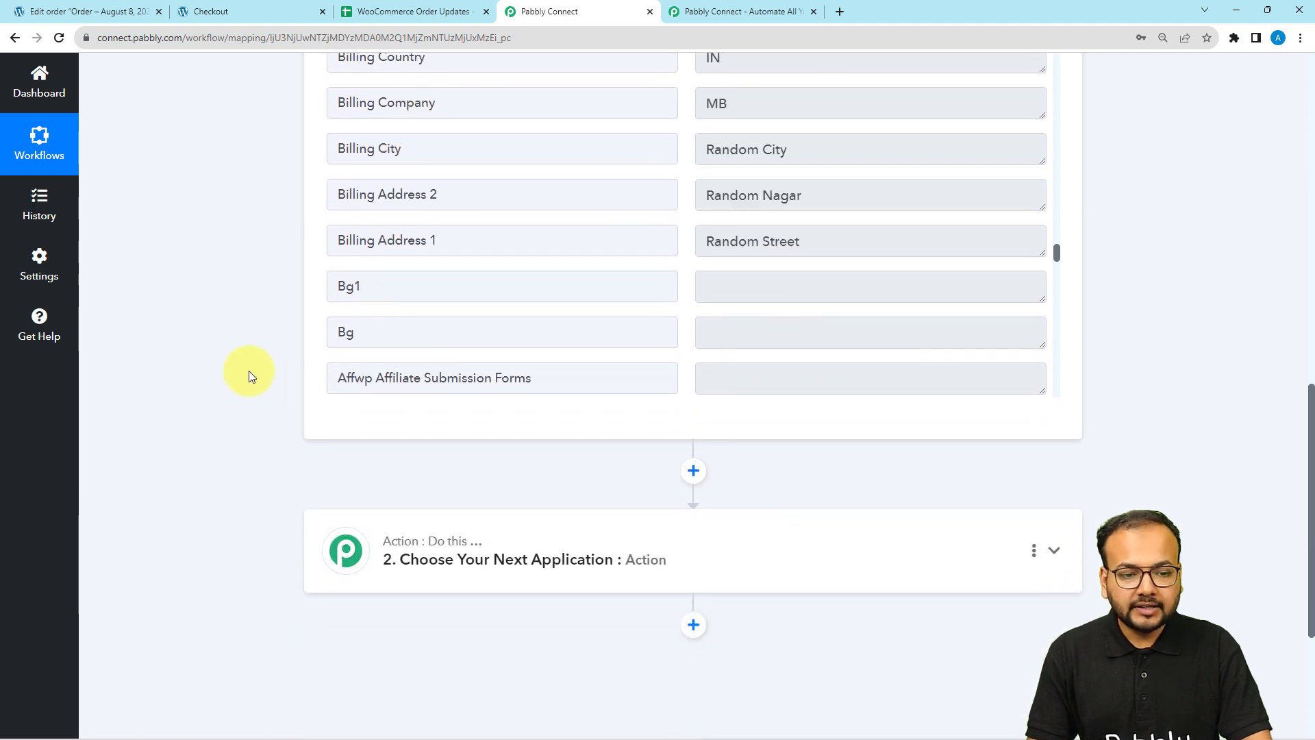
{"action": "scroll", "coordinate": [249, 371], "scroll_direction": "down", "scroll_amount": 2}
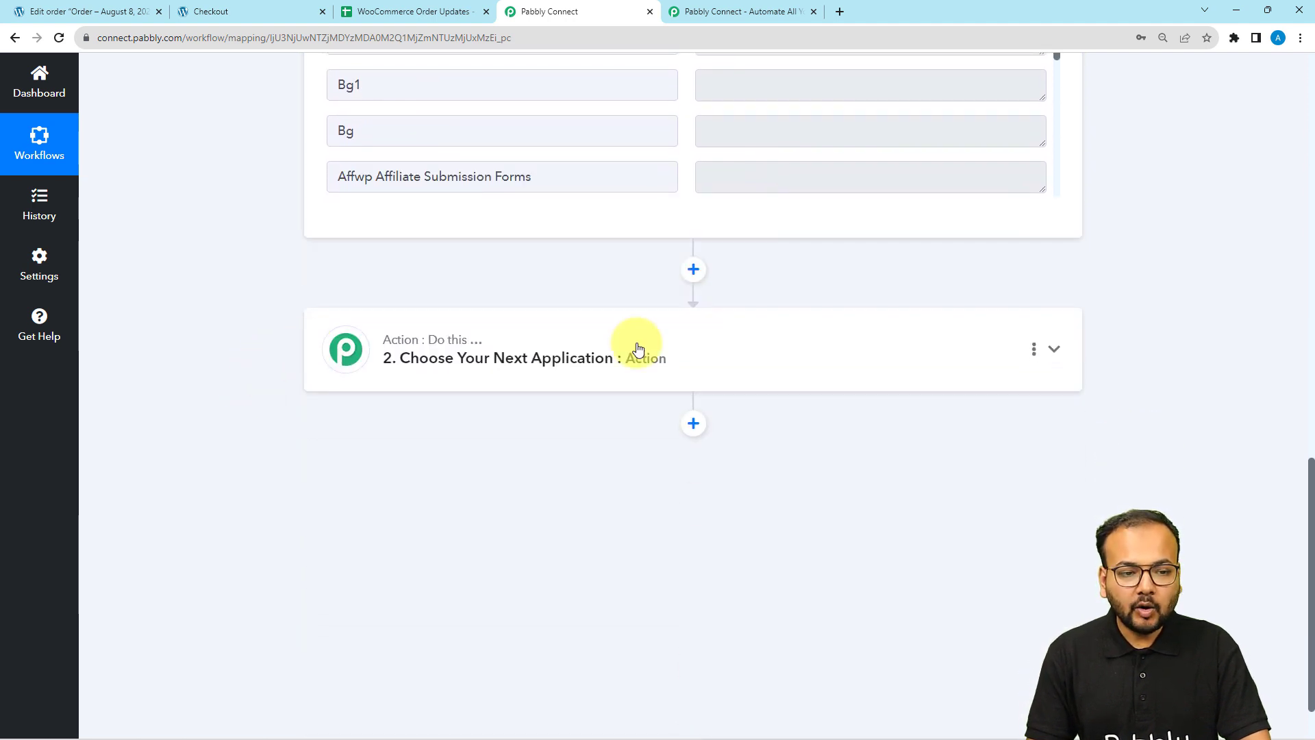
{"action": "left_click", "coordinate": [378, 15]}
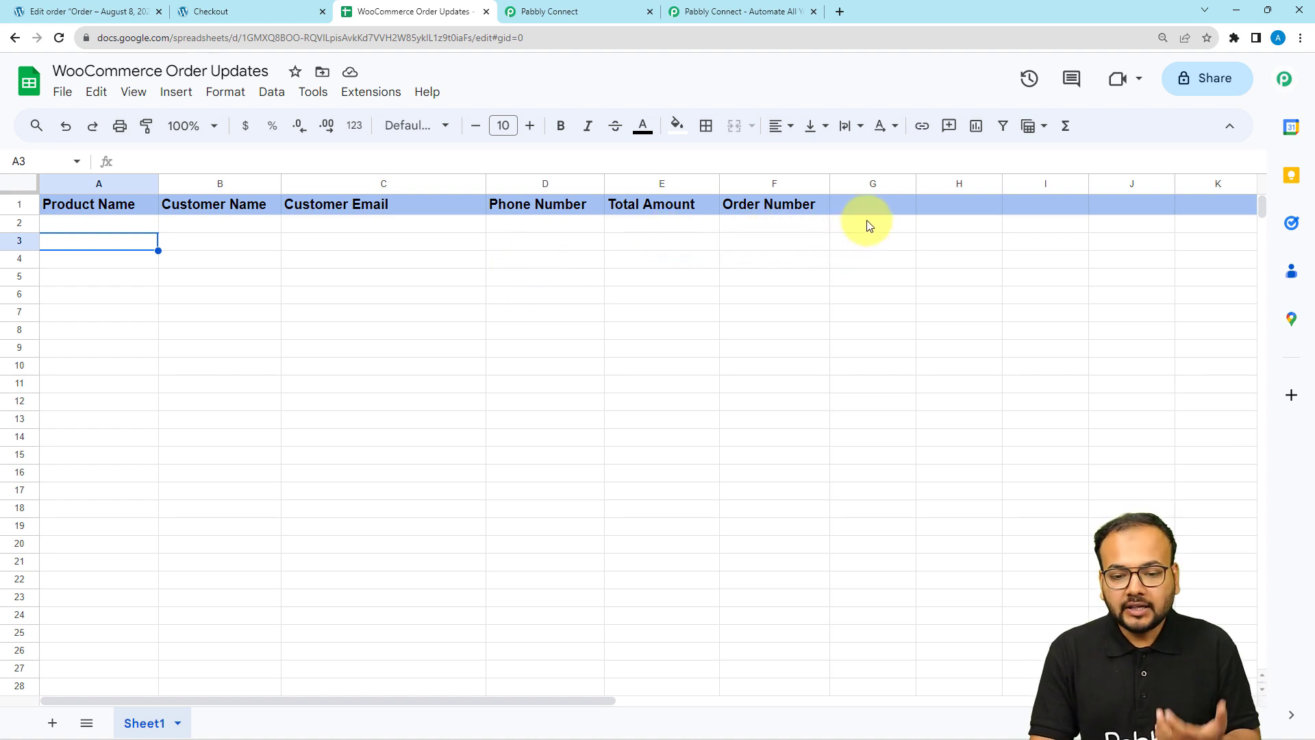
- Enter the heading 'Status' in cell G1 of the order updates sheet
{"action": "double_click", "coordinate": [882, 207]}
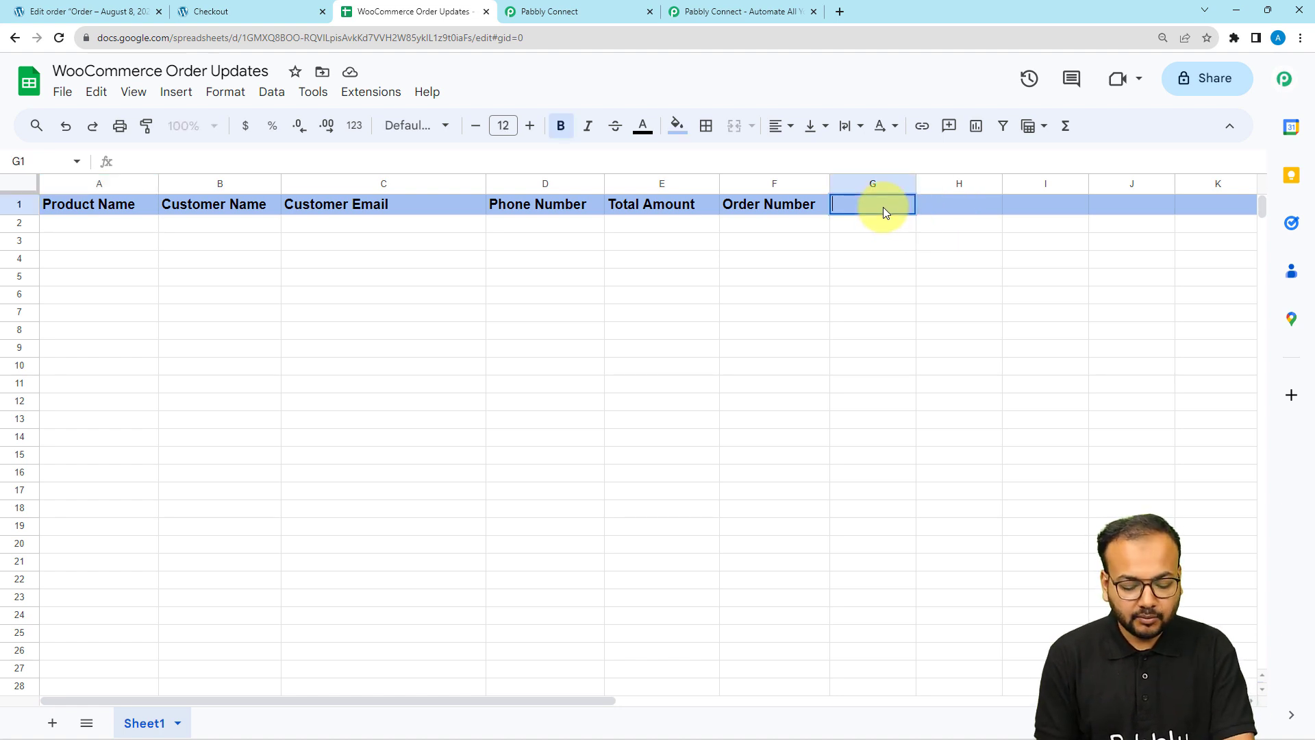
{"action": "type", "text": "S"}
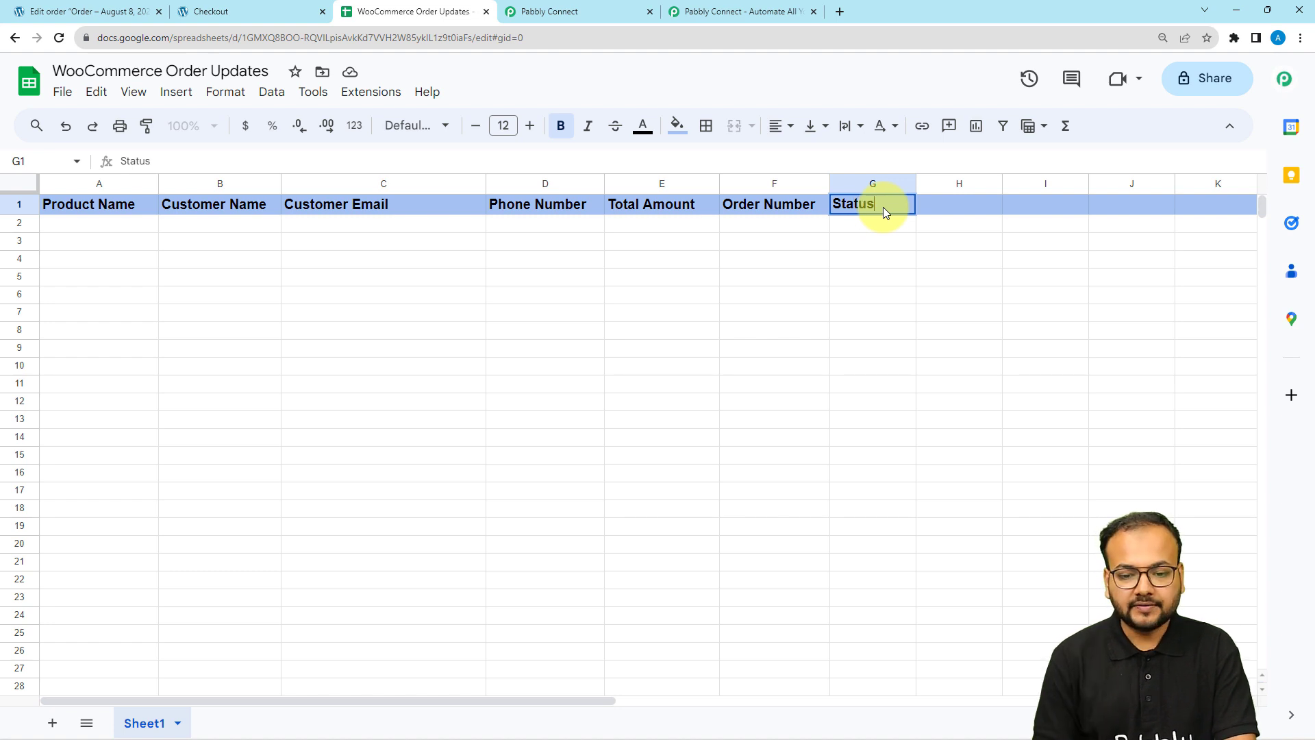
{"action": "type", "text": "tatus"}
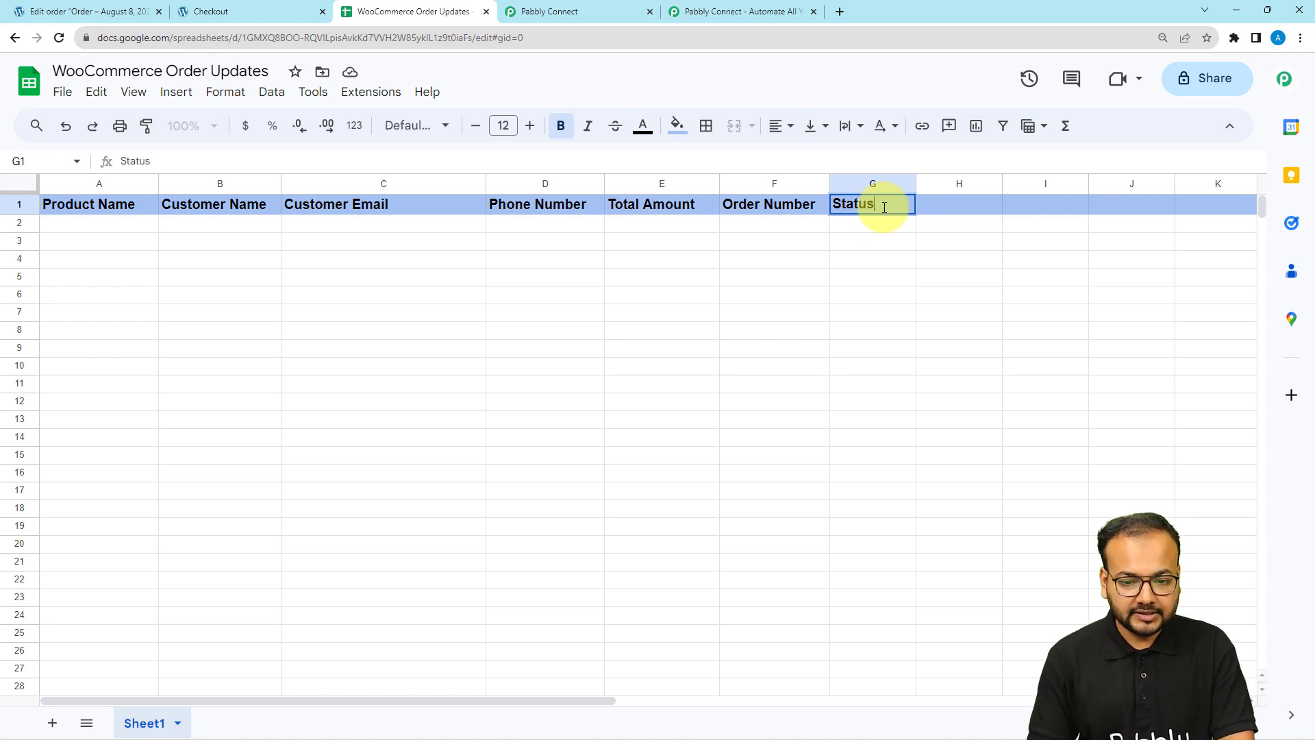
{"action": "left_click", "coordinate": [150, 228]}
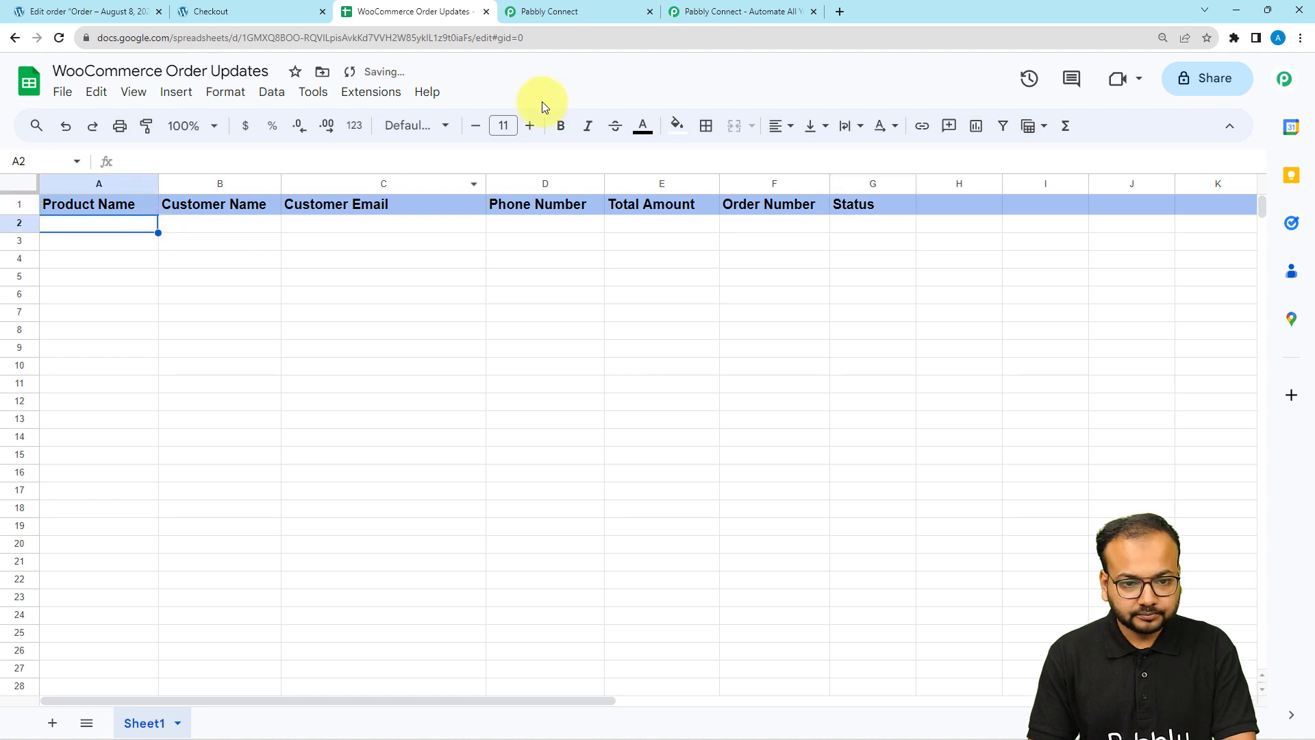
{"action": "left_click", "coordinate": [557, 13]}
- Set the second action step to Google Sheets with the Add New Row event
{"action": "left_click", "coordinate": [514, 345]}
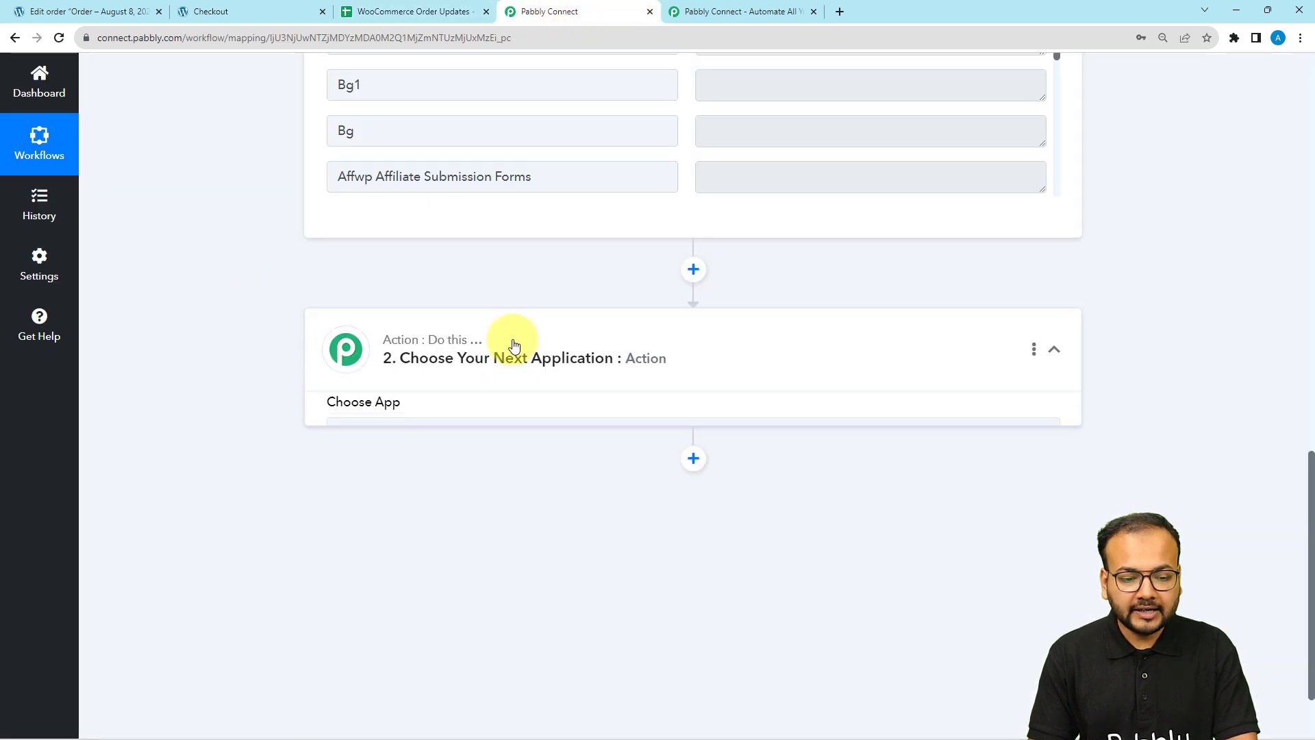
{"action": "scroll", "coordinate": [493, 274], "scroll_direction": "down", "scroll_amount": 3}
{"action": "left_click", "coordinate": [452, 242]}
{"action": "type", "text": "shee"}
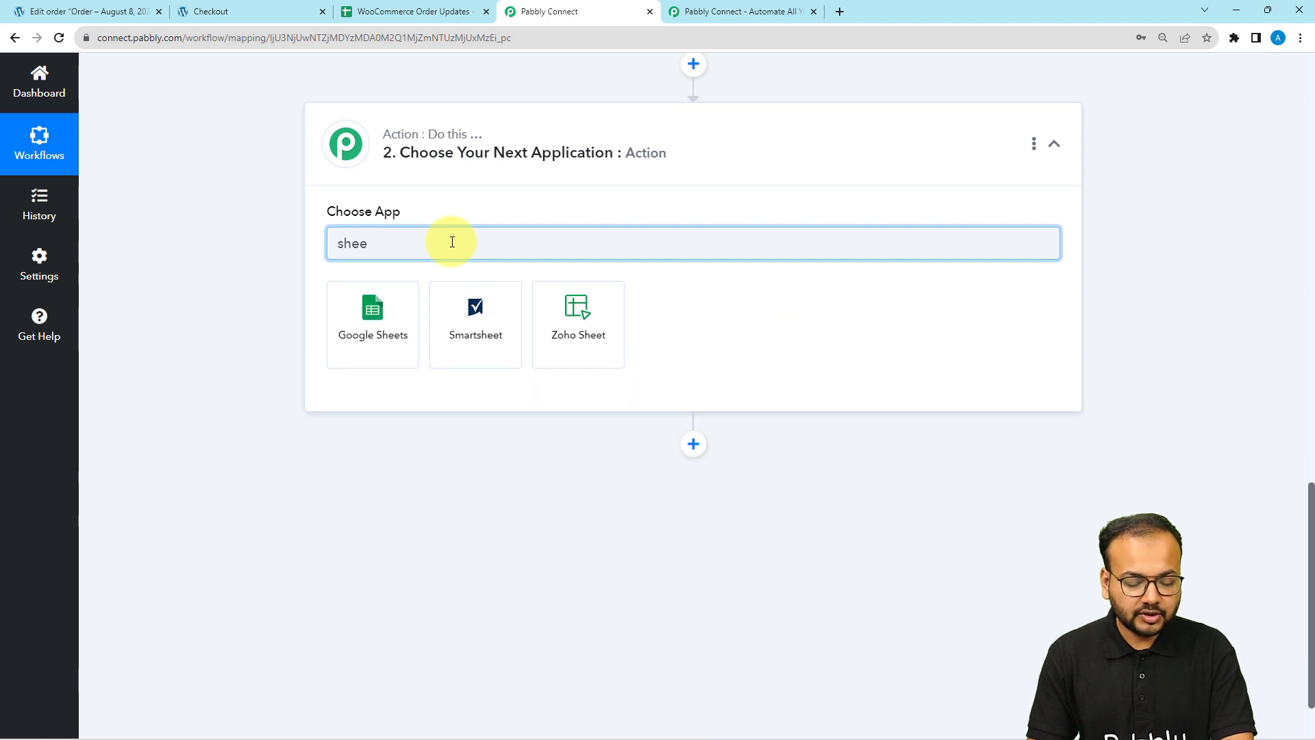
{"action": "left_click", "coordinate": [370, 346]}
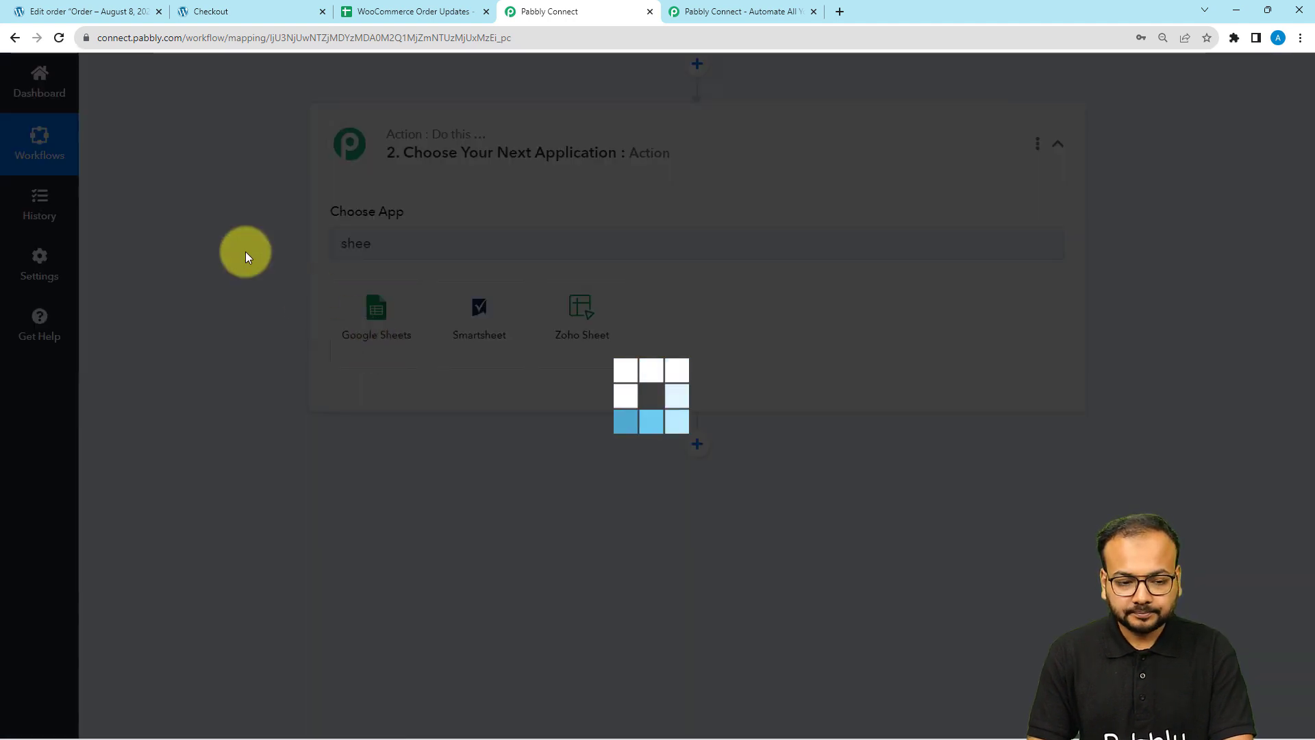
{"action": "scroll", "coordinate": [294, 246], "scroll_direction": "down", "scroll_amount": 1}
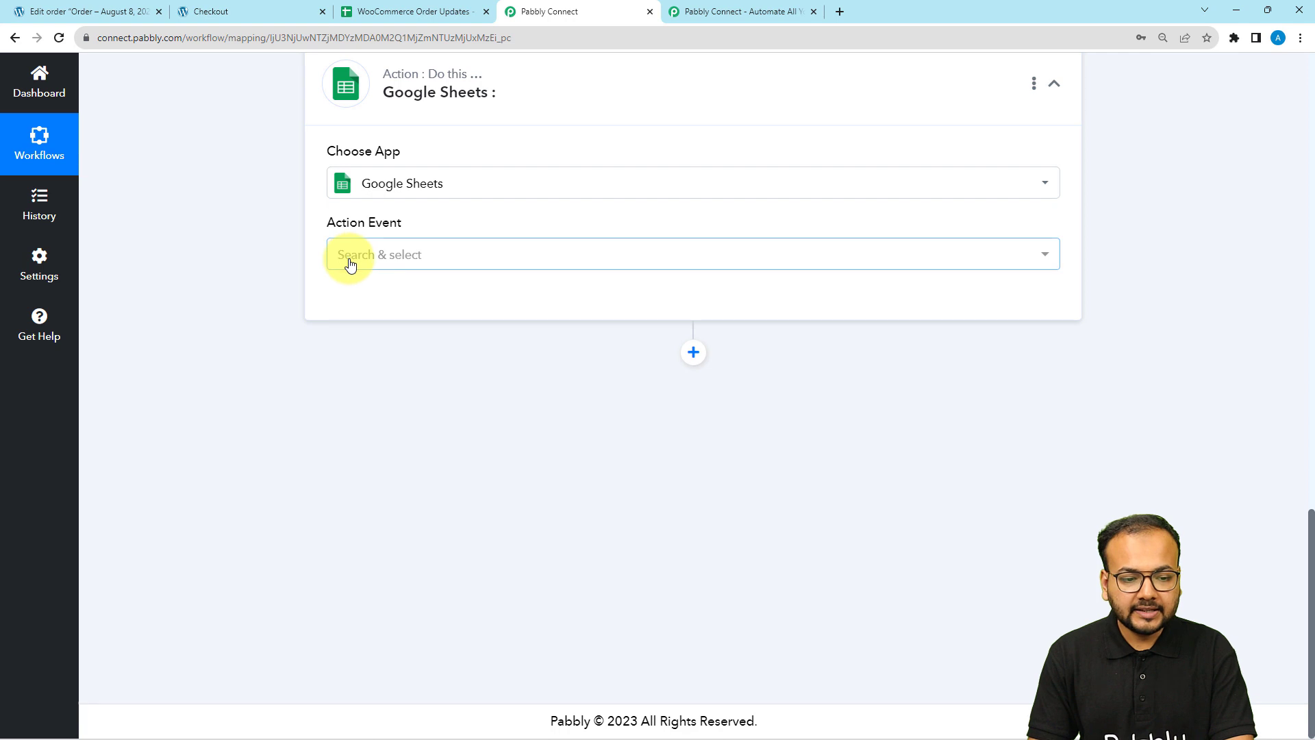
{"action": "left_click", "coordinate": [350, 264]}
{"action": "left_click", "coordinate": [396, 355]}
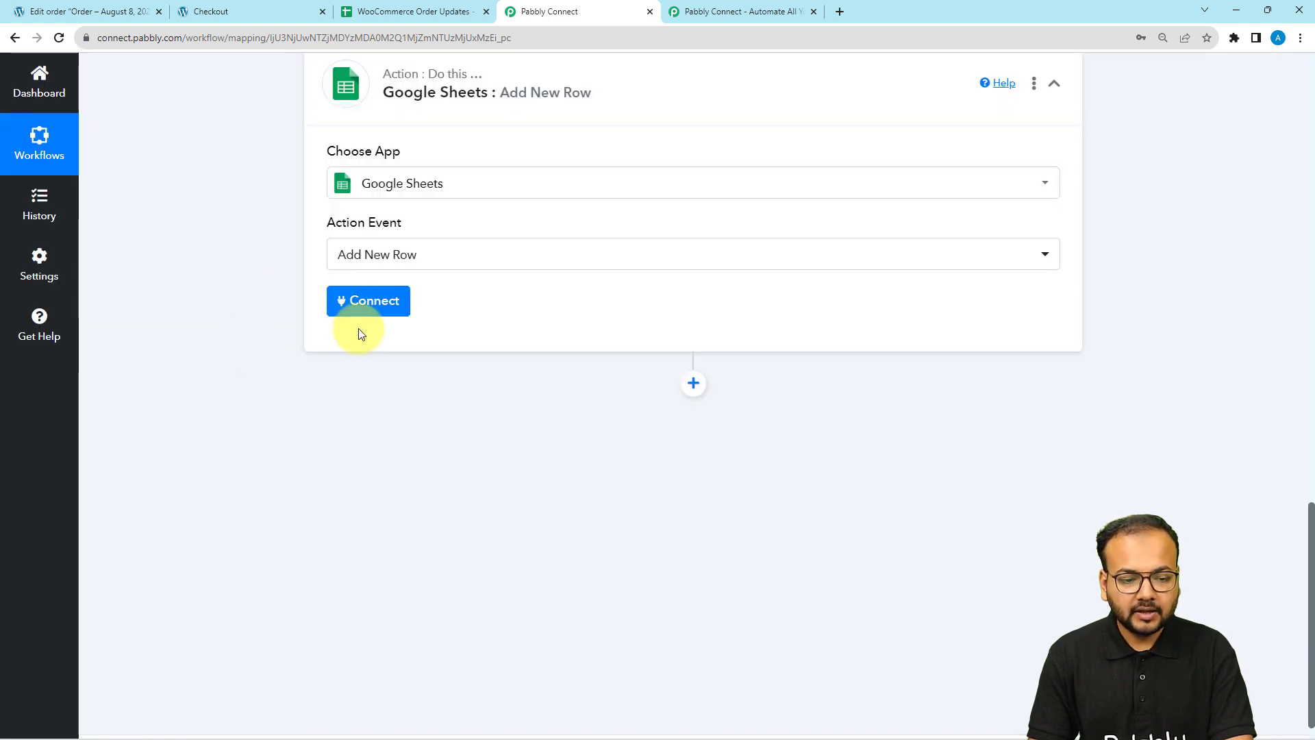
- Add a new Google Sheets connection by signing in with Google and granting Pabbly access
{"action": "left_click", "coordinate": [350, 304]}
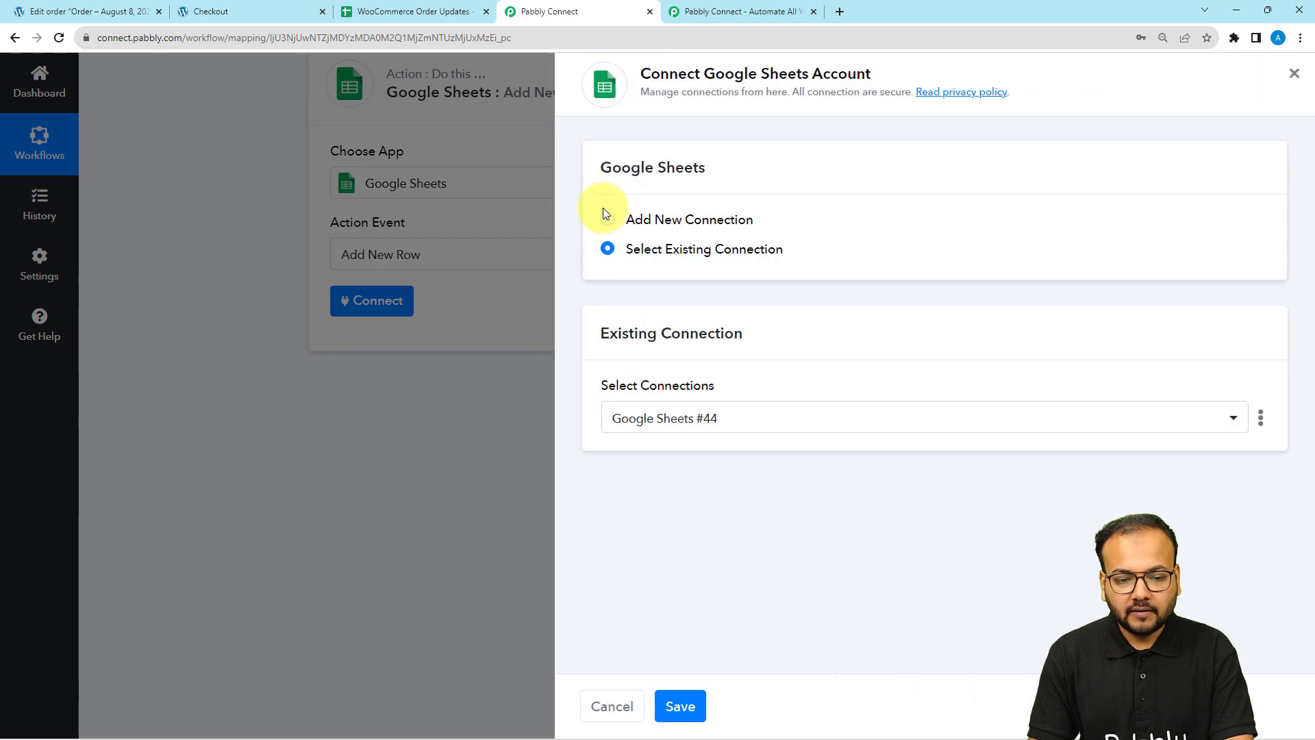
{"action": "left_click", "coordinate": [607, 222]}
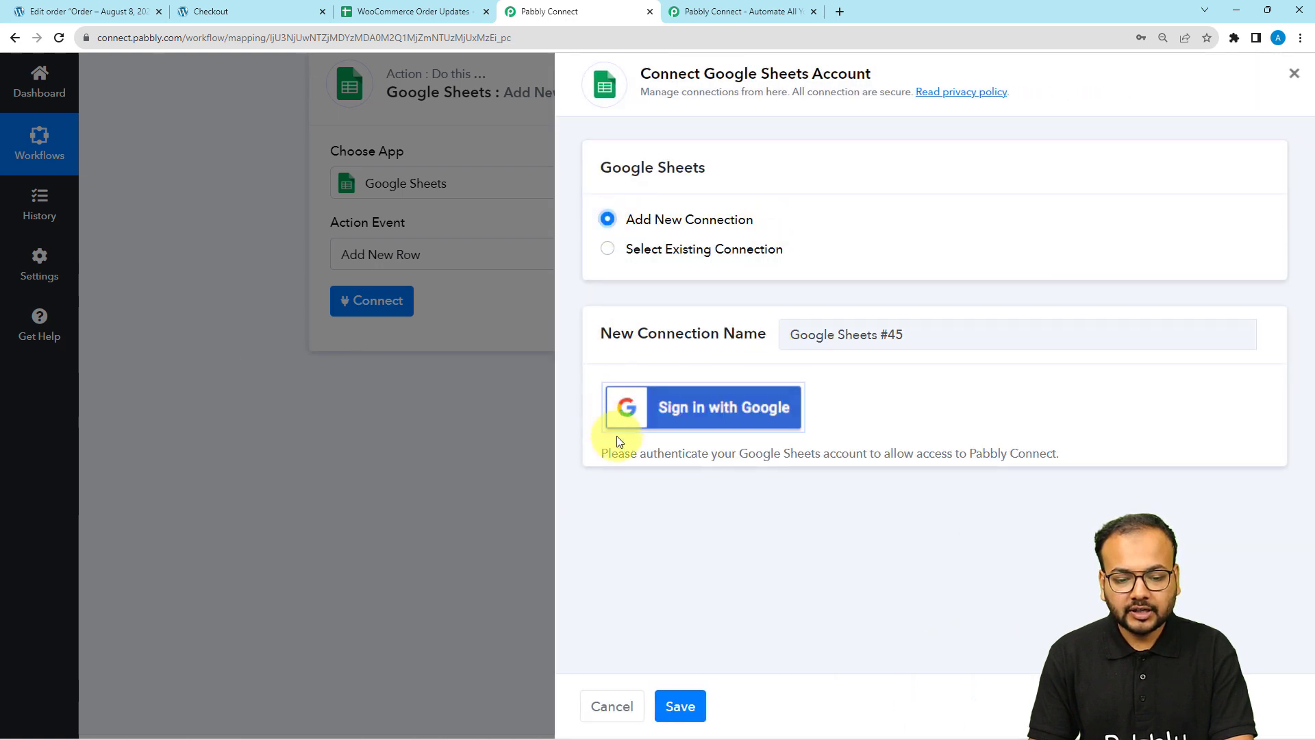
{"action": "left_click", "coordinate": [708, 425]}
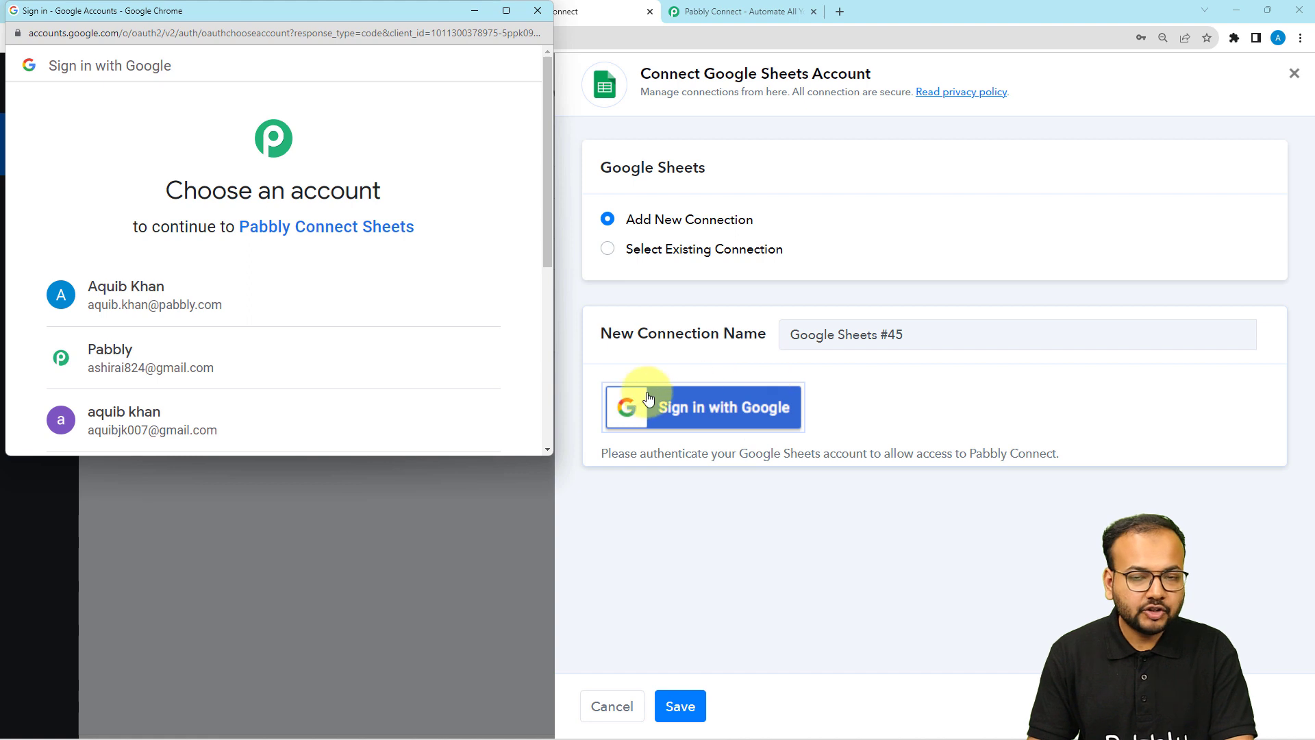
{"action": "left_click", "coordinate": [226, 355]}
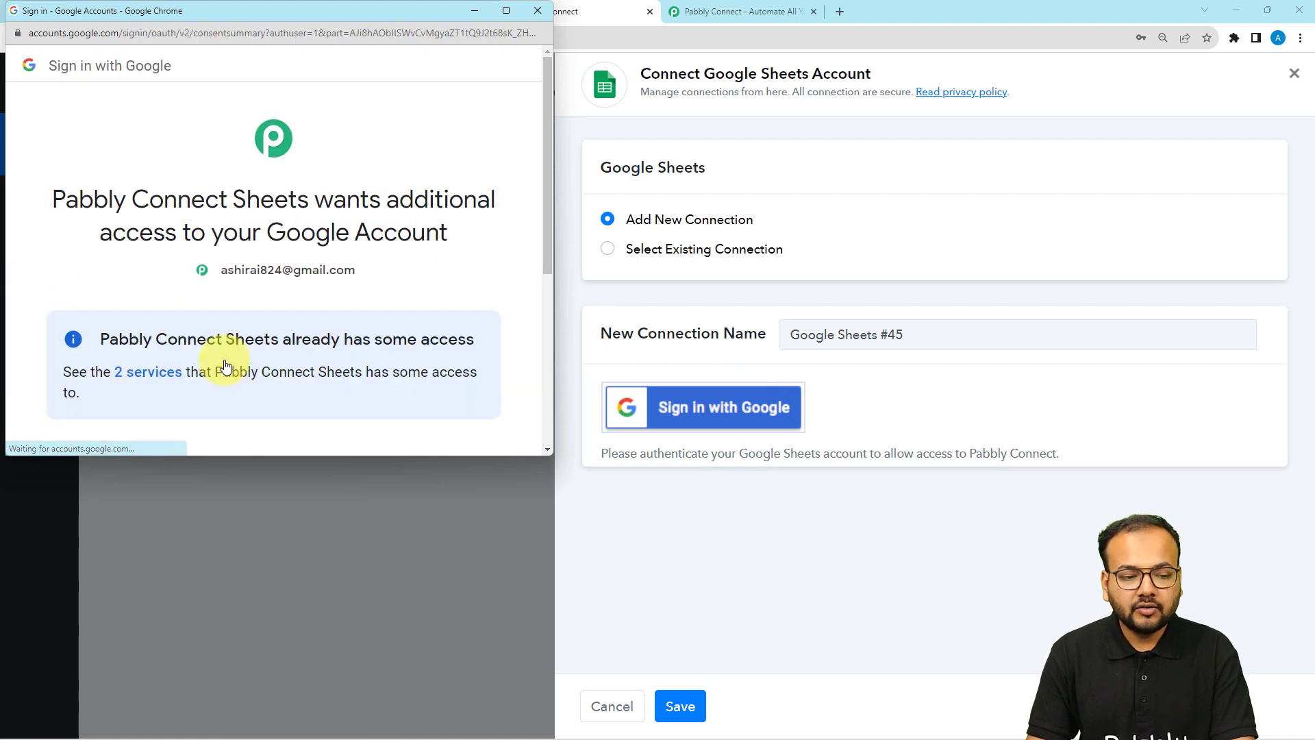
{"action": "scroll", "coordinate": [224, 360], "scroll_direction": "down", "scroll_amount": 5}
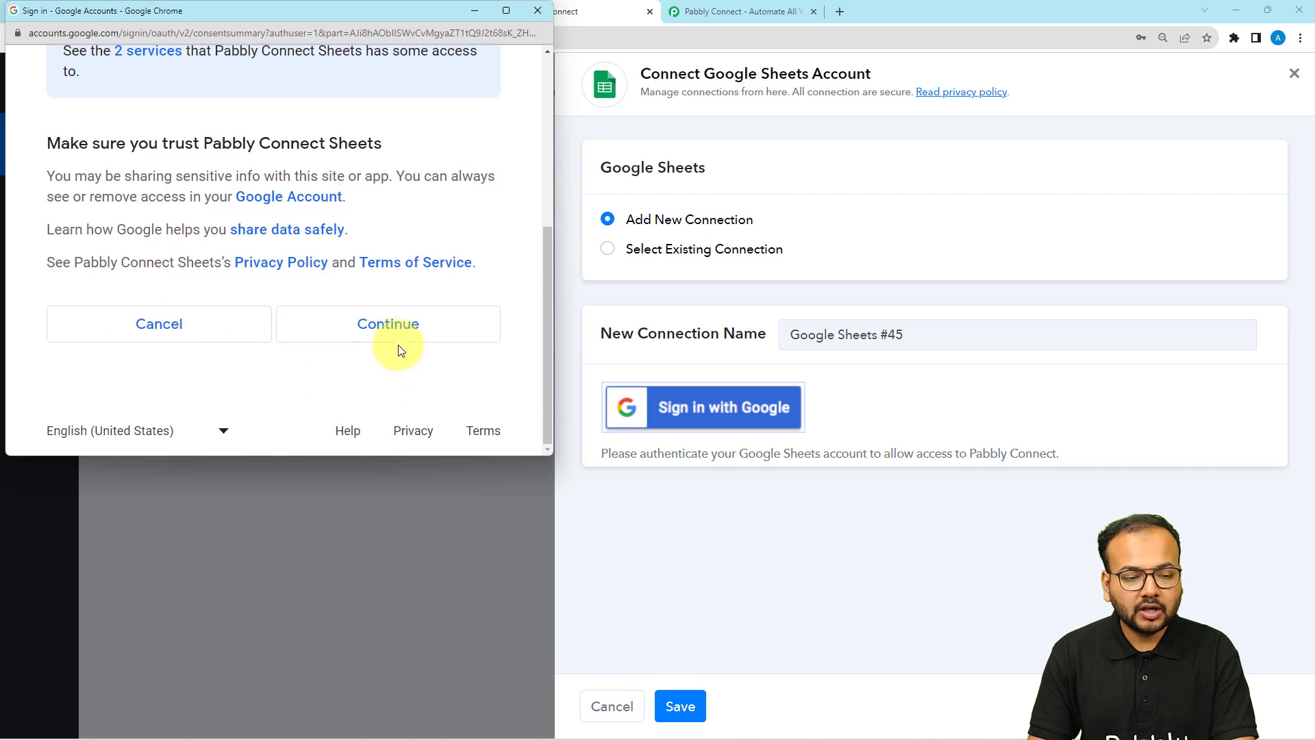
{"action": "left_click", "coordinate": [400, 350]}
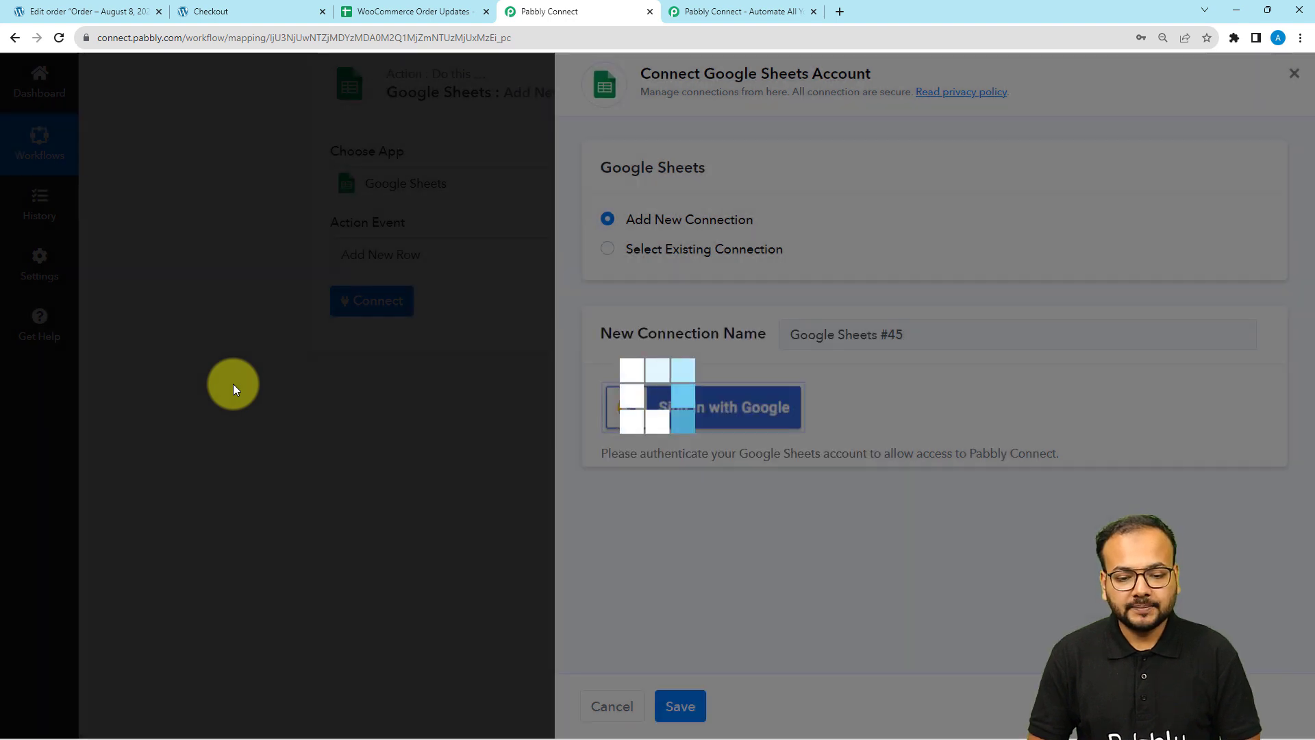
- Browse the Select Spreadsheet list and check the WooCommerce Order Updates sheet's columns
{"action": "scroll", "coordinate": [216, 403], "scroll_direction": "down", "scroll_amount": 2}
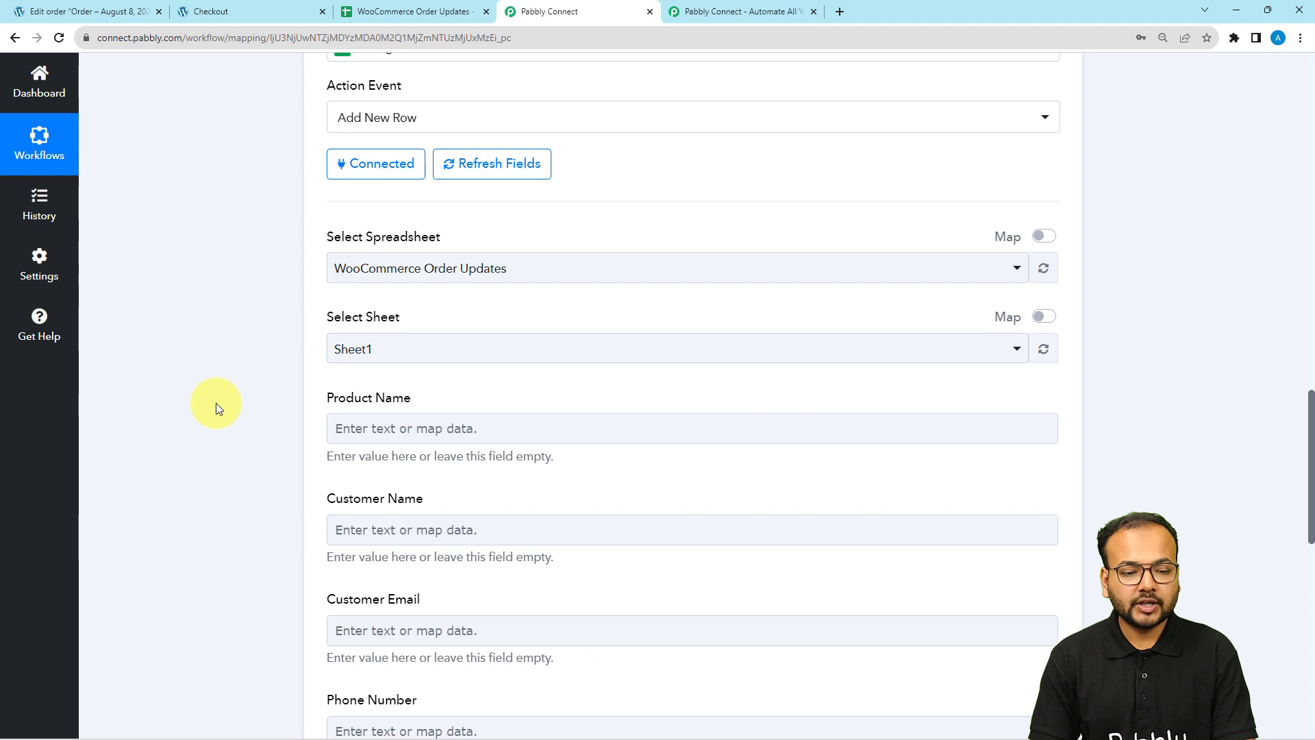
{"action": "left_click", "coordinate": [456, 269]}
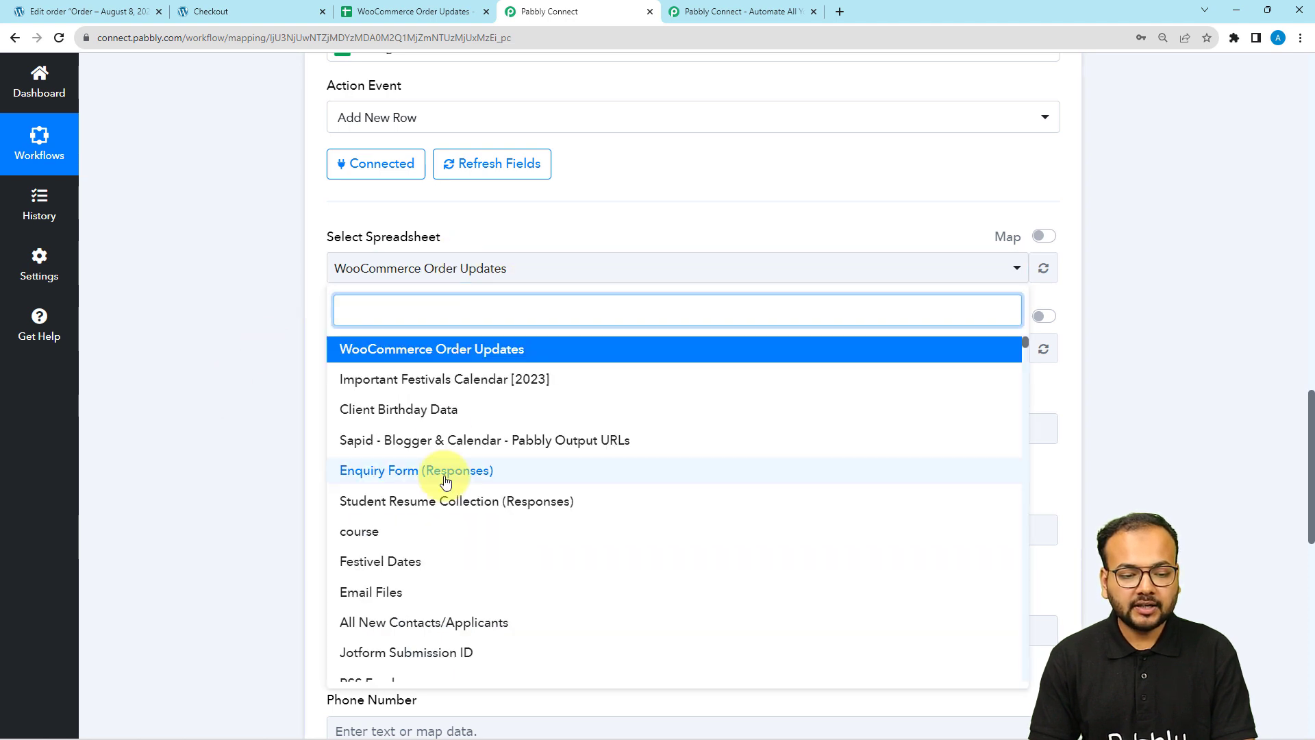
{"action": "scroll", "coordinate": [446, 479], "scroll_direction": "down", "scroll_amount": 6}
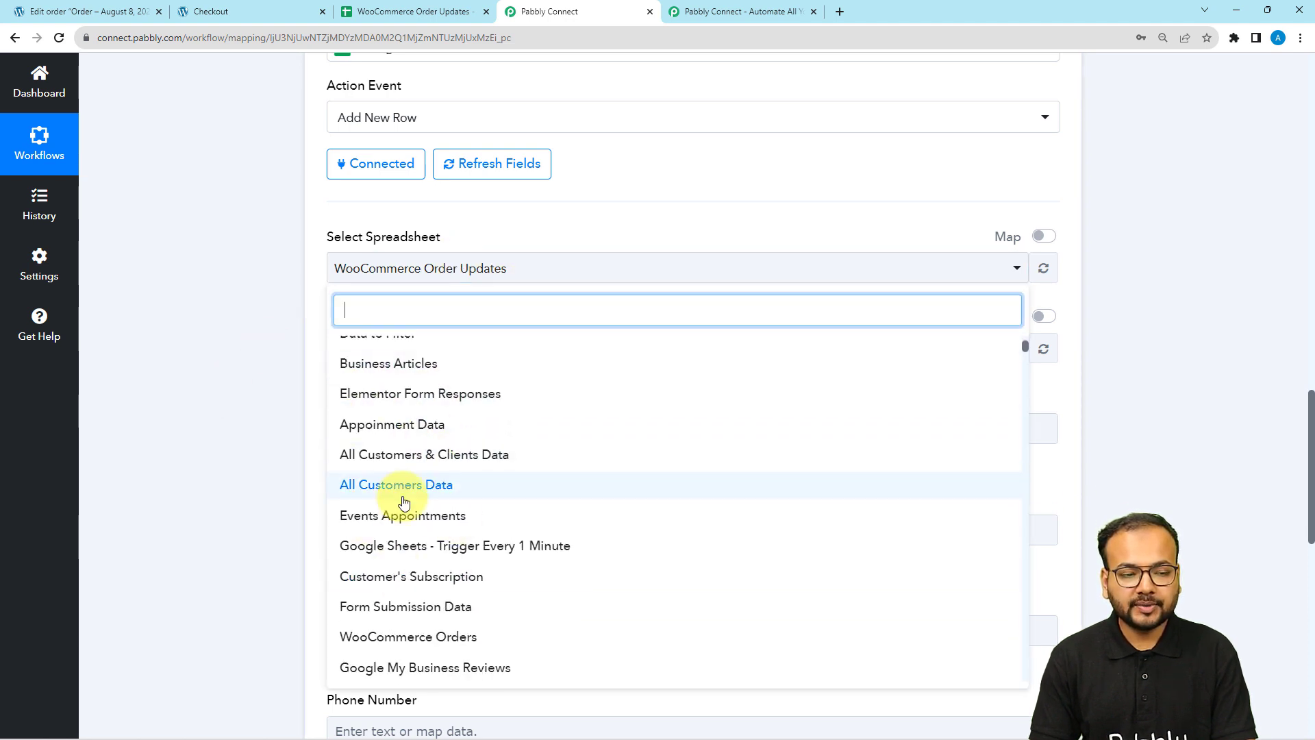
{"action": "scroll", "coordinate": [389, 501], "scroll_direction": "up", "scroll_amount": 3}
{"action": "scroll", "coordinate": [389, 502], "scroll_direction": "up", "scroll_amount": 3}
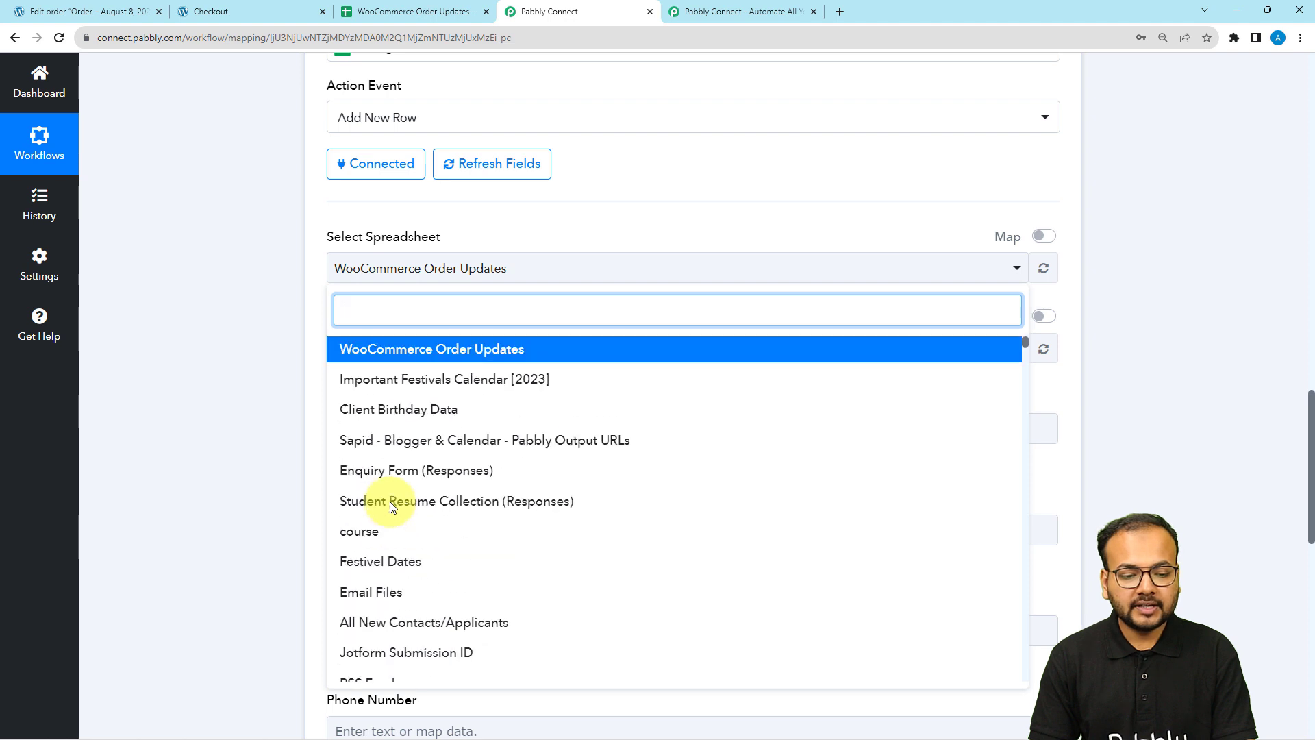
{"action": "left_click", "coordinate": [367, 15]}
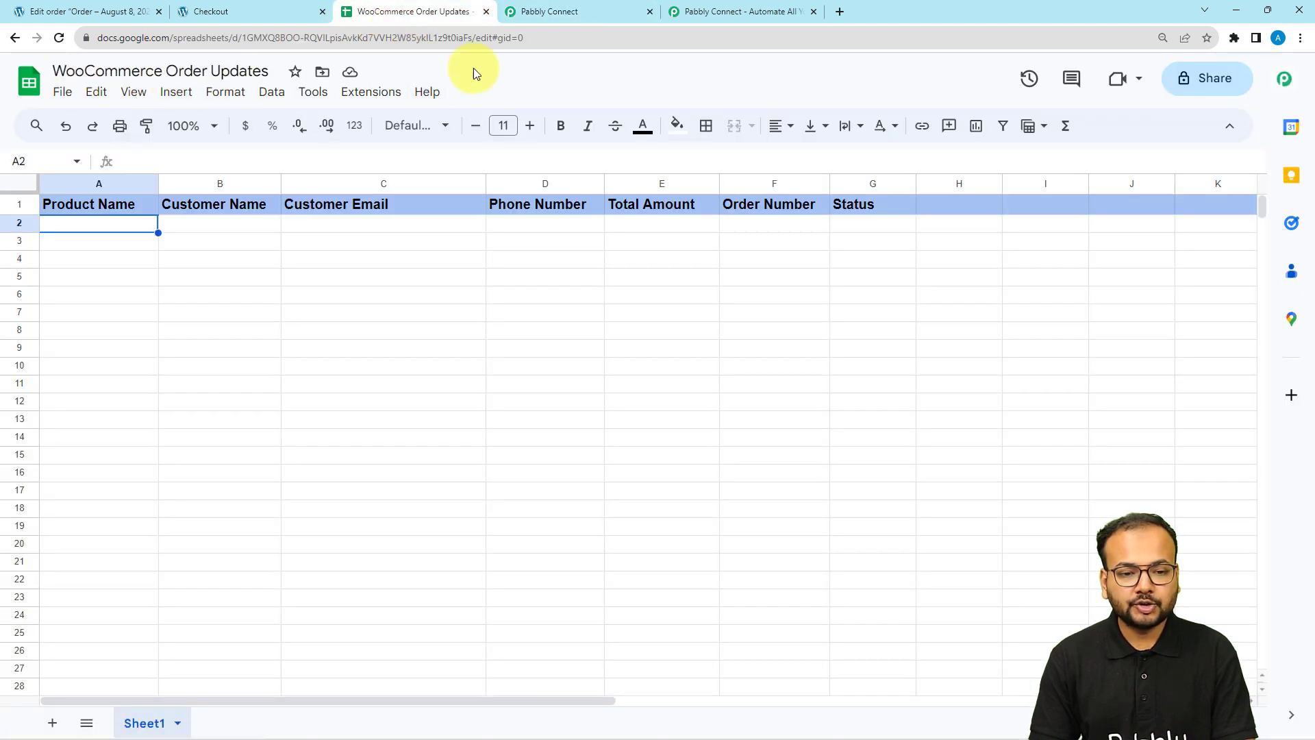
- Select WooCommerce Order Updates as the spreadsheet, keeping Sheet1, and compare with its headers
{"action": "left_click", "coordinate": [562, 15]}
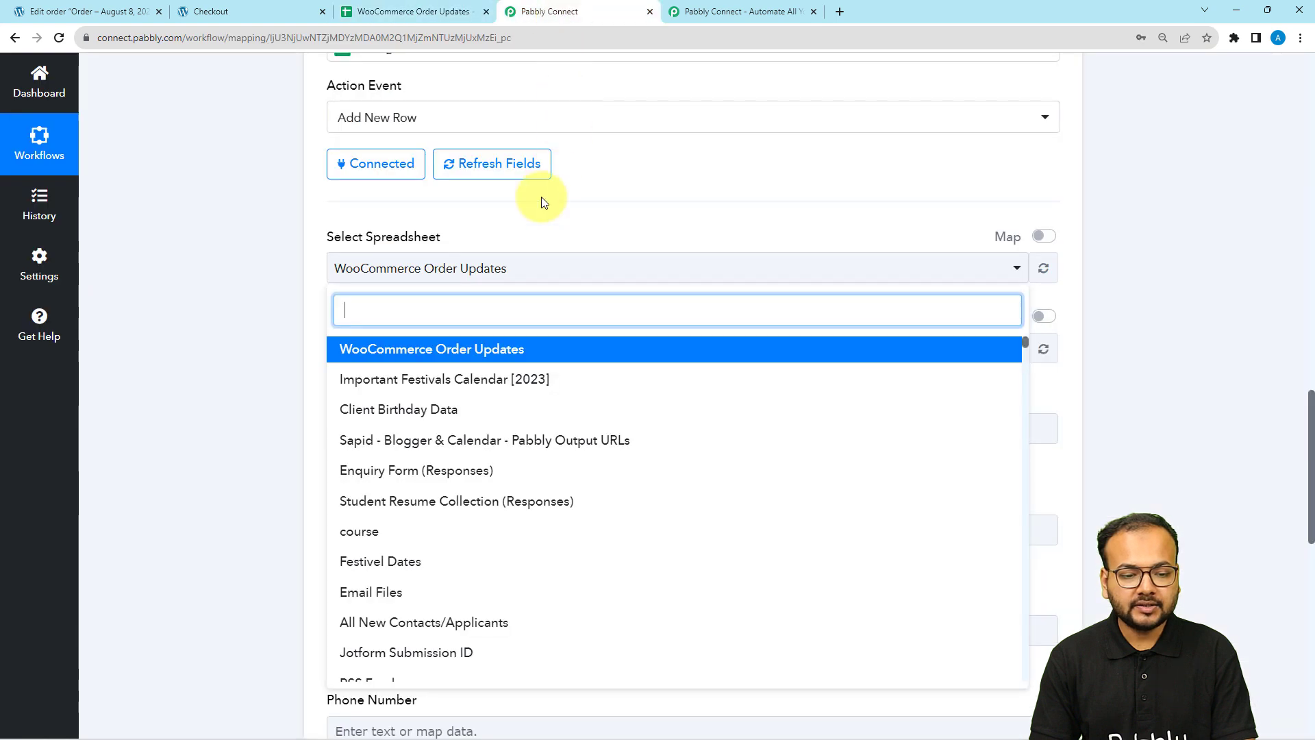
{"action": "left_click", "coordinate": [370, 351]}
{"action": "scroll", "coordinate": [392, 279], "scroll_direction": "down", "scroll_amount": 1}
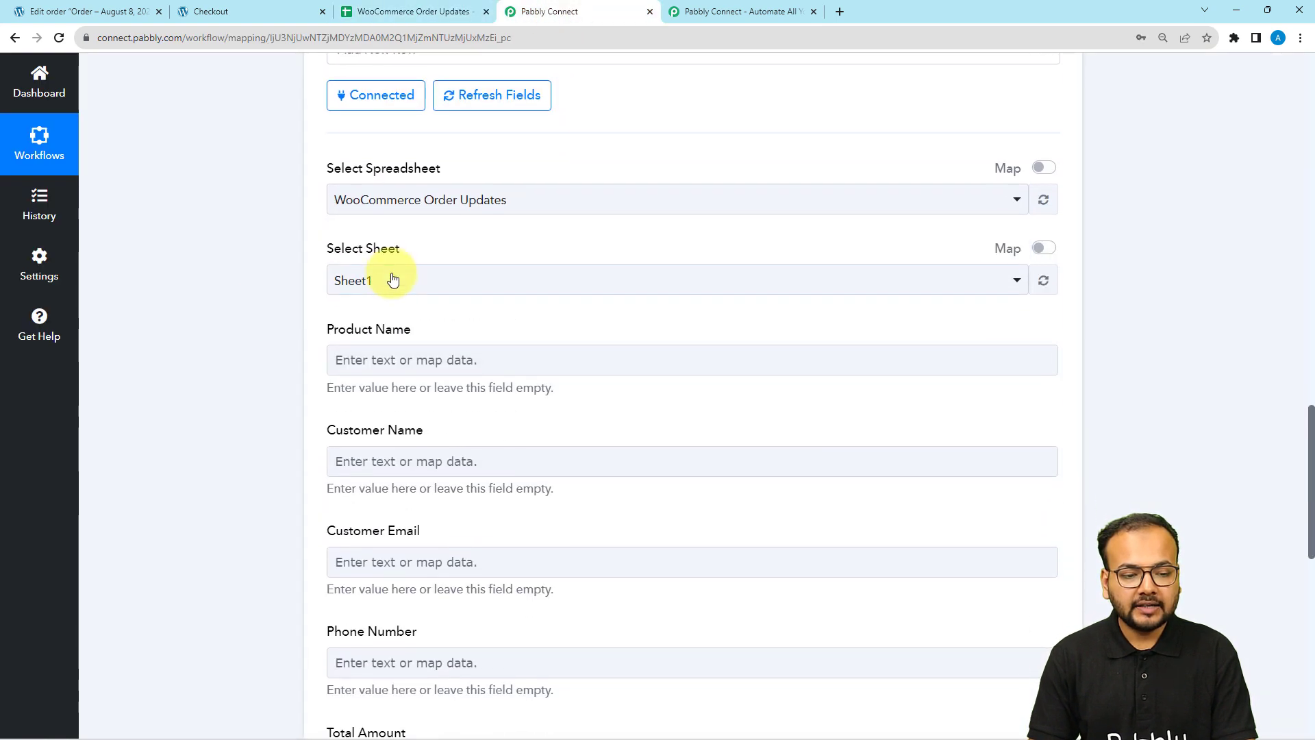
{"action": "left_click", "coordinate": [358, 8]}
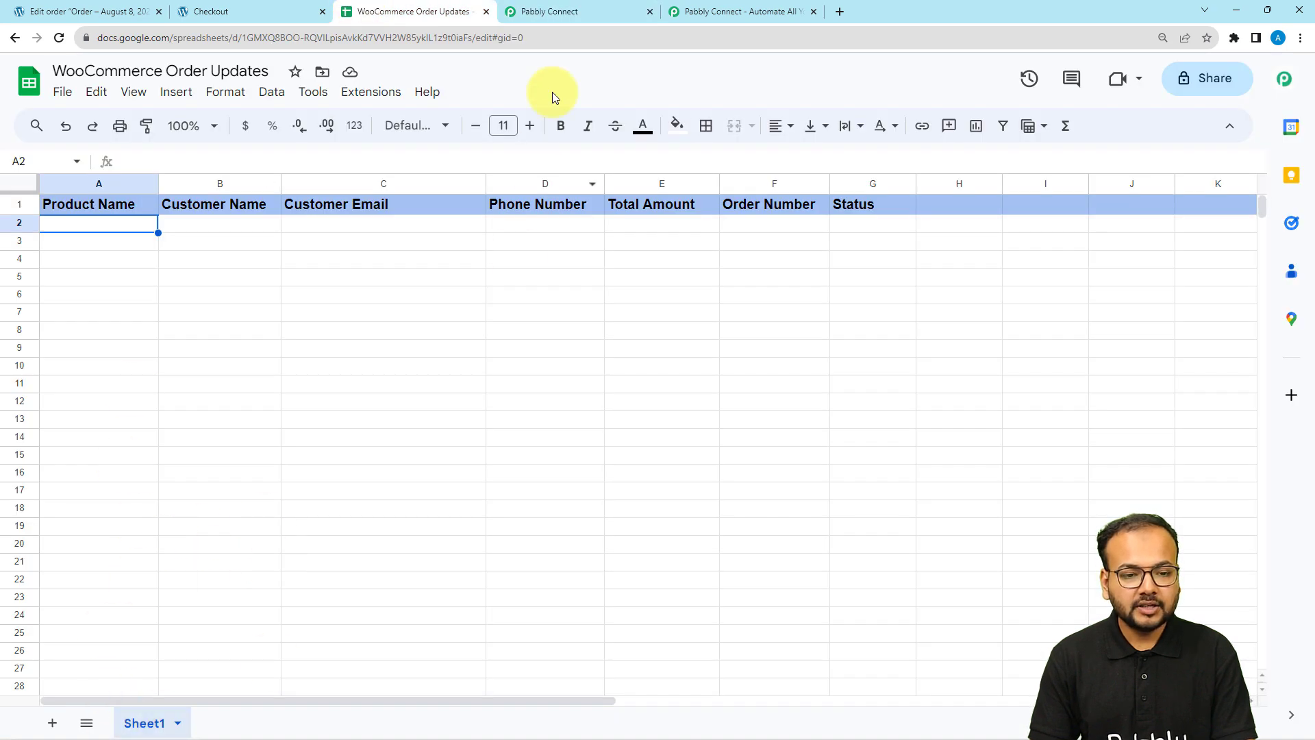
{"action": "left_click", "coordinate": [558, 13]}
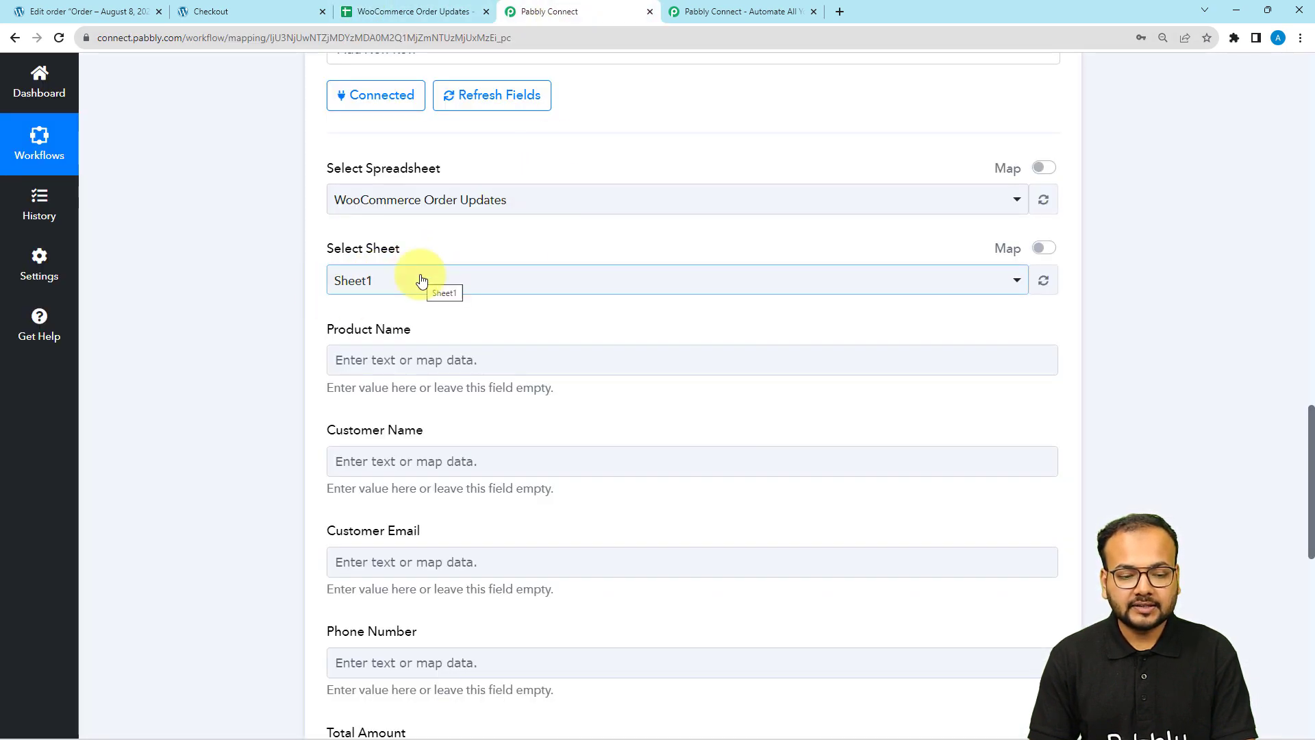
- Review the Product Name through Status fields against the sheet's column headers
{"action": "scroll", "coordinate": [421, 281], "scroll_direction": "down", "scroll_amount": 2}
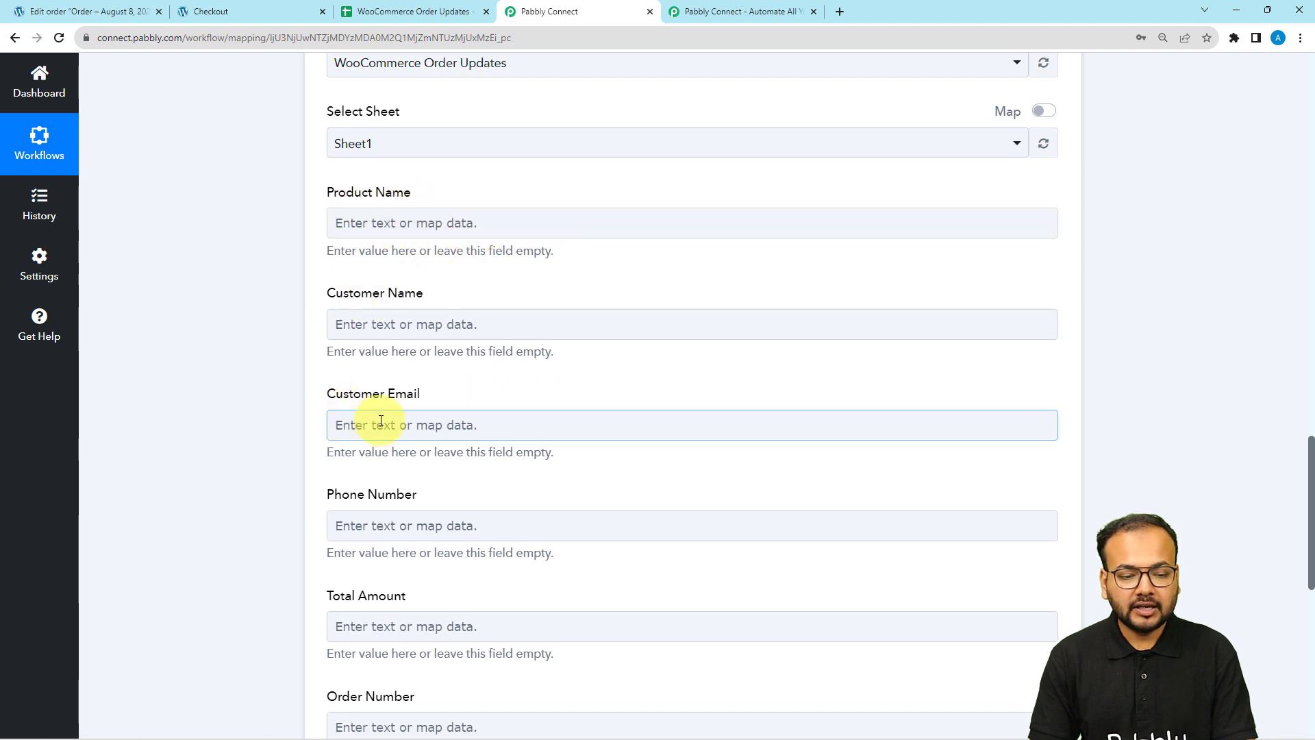
{"action": "scroll", "coordinate": [322, 633], "scroll_direction": "down", "scroll_amount": 1}
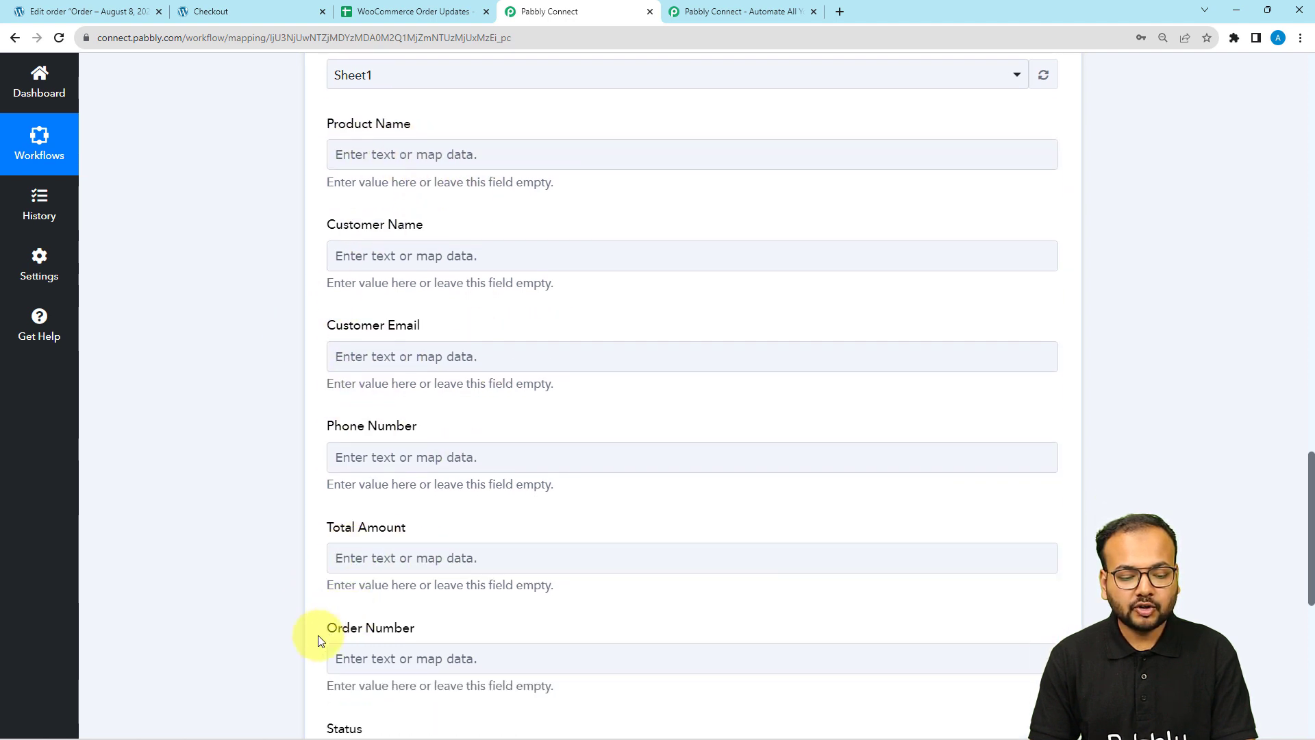
{"action": "scroll", "coordinate": [322, 634], "scroll_direction": "down", "scroll_amount": 2}
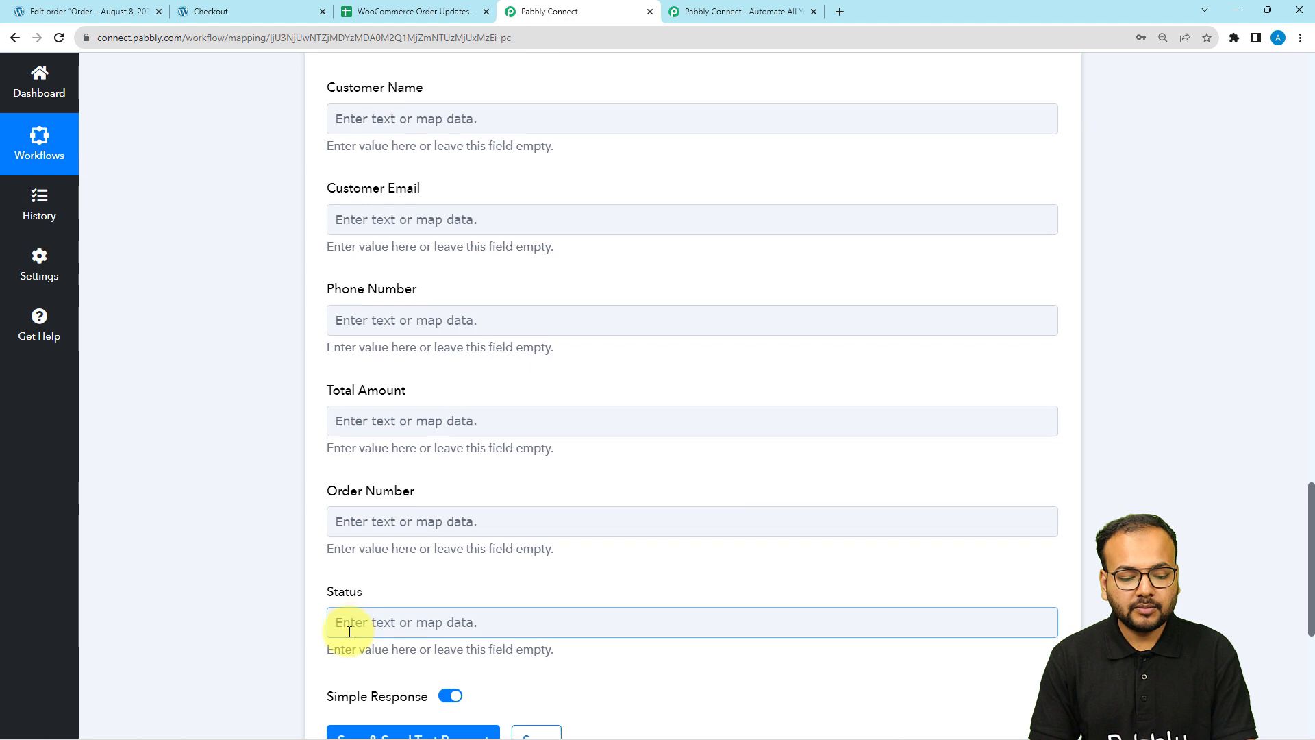
{"action": "left_click", "coordinate": [369, 9]}
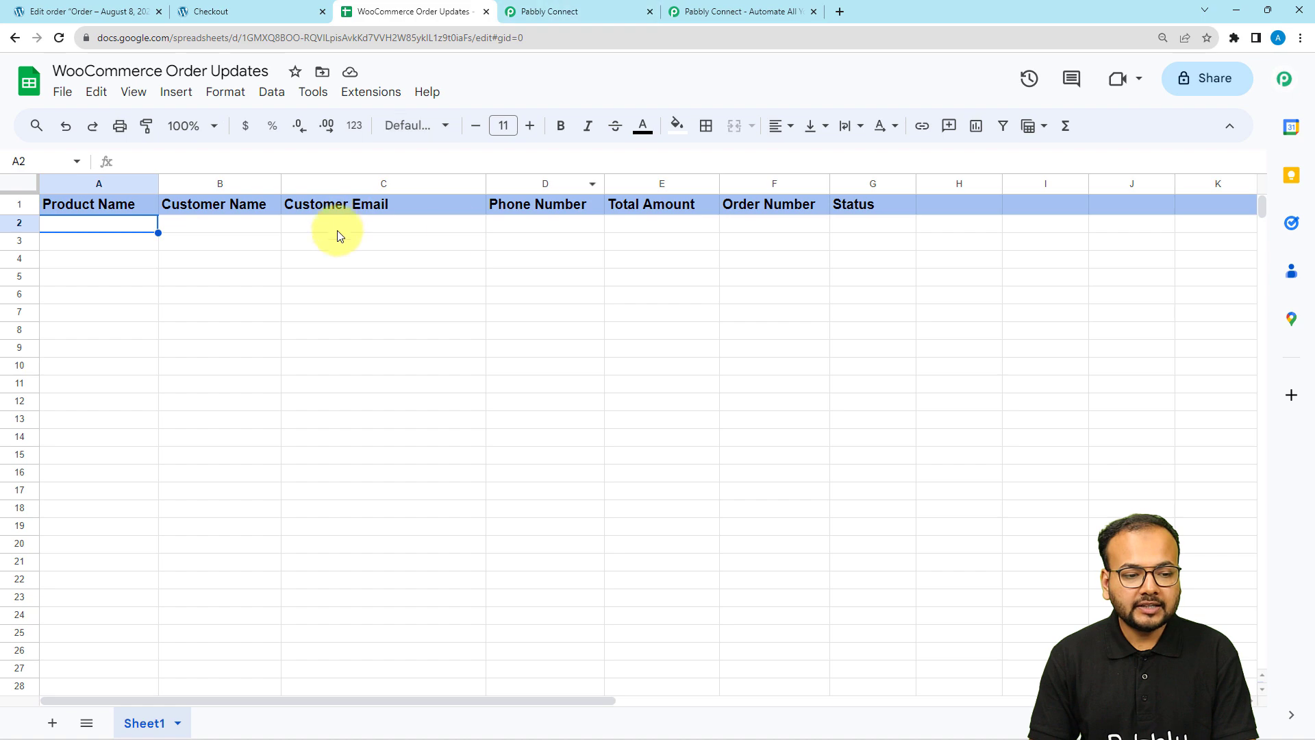
{"action": "left_click", "coordinate": [550, 12]}
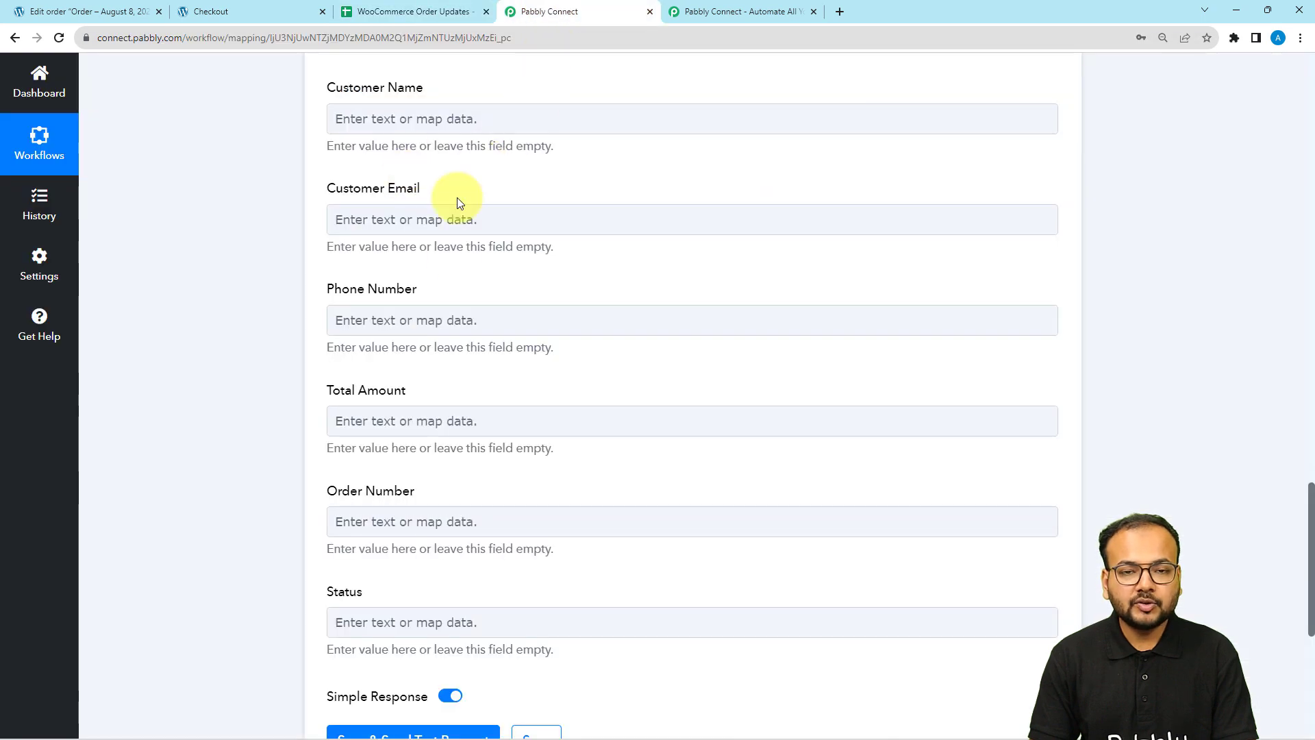
{"action": "scroll", "coordinate": [359, 442], "scroll_direction": "up", "scroll_amount": 8}
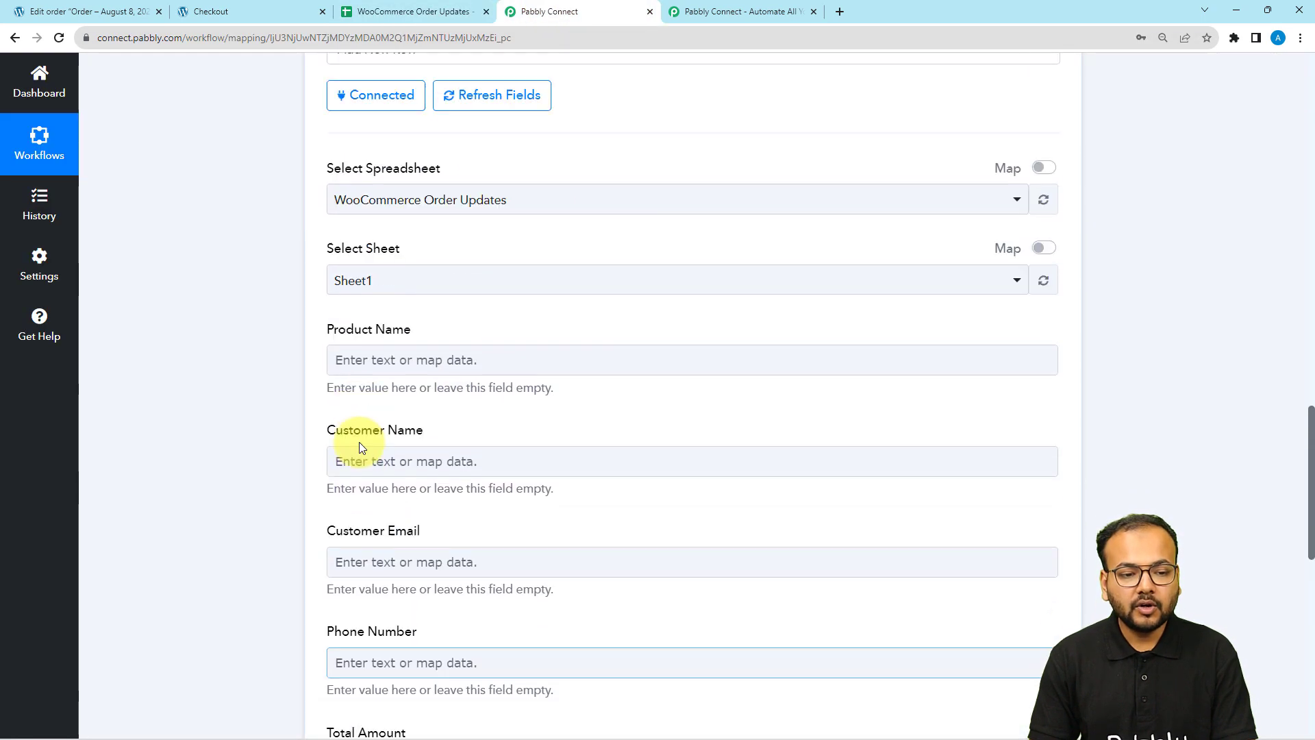
{"action": "scroll", "coordinate": [359, 442], "scroll_direction": "up", "scroll_amount": 9}
{"action": "scroll", "coordinate": [390, 426], "scroll_direction": "up", "scroll_amount": 5}
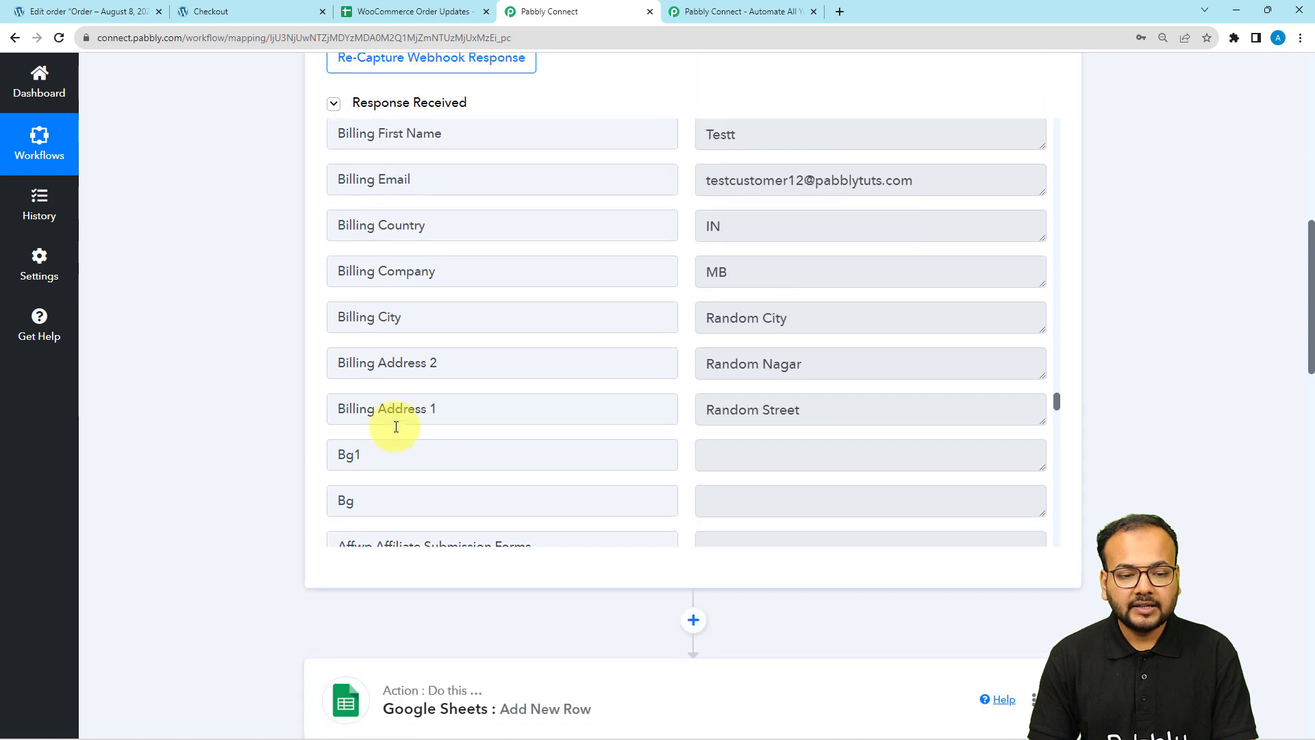
{"action": "scroll", "coordinate": [396, 427], "scroll_direction": "up", "scroll_amount": 10}
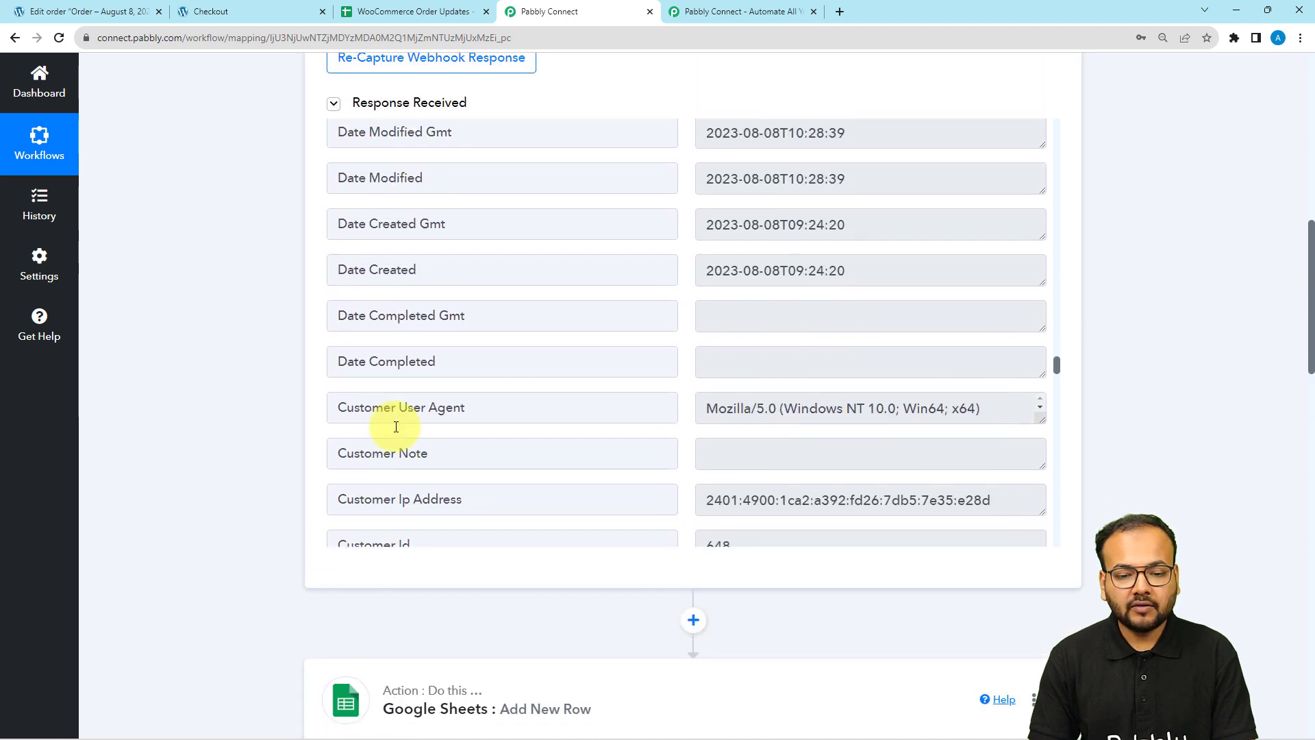
{"action": "scroll", "coordinate": [395, 427], "scroll_direction": "up", "scroll_amount": 6}
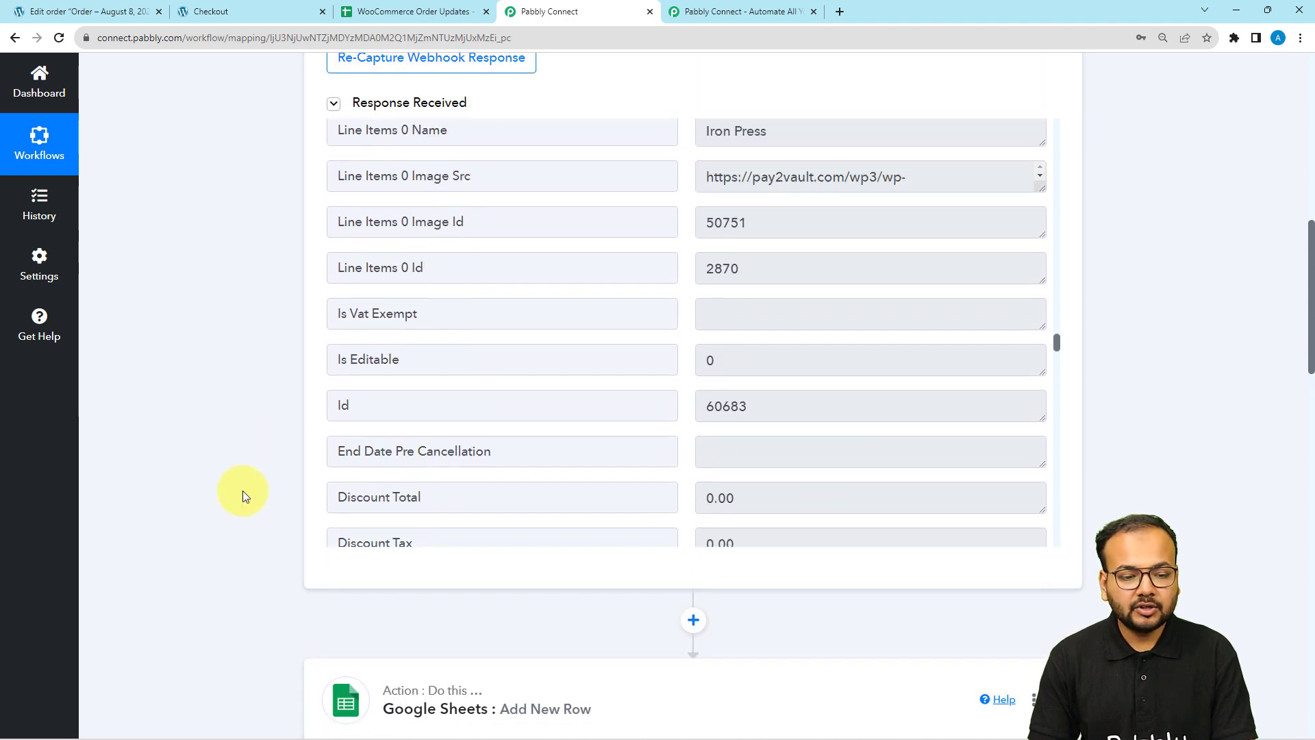
{"action": "scroll", "coordinate": [242, 491], "scroll_direction": "down", "scroll_amount": 2}
{"action": "scroll", "coordinate": [243, 490], "scroll_direction": "down", "scroll_amount": 10}
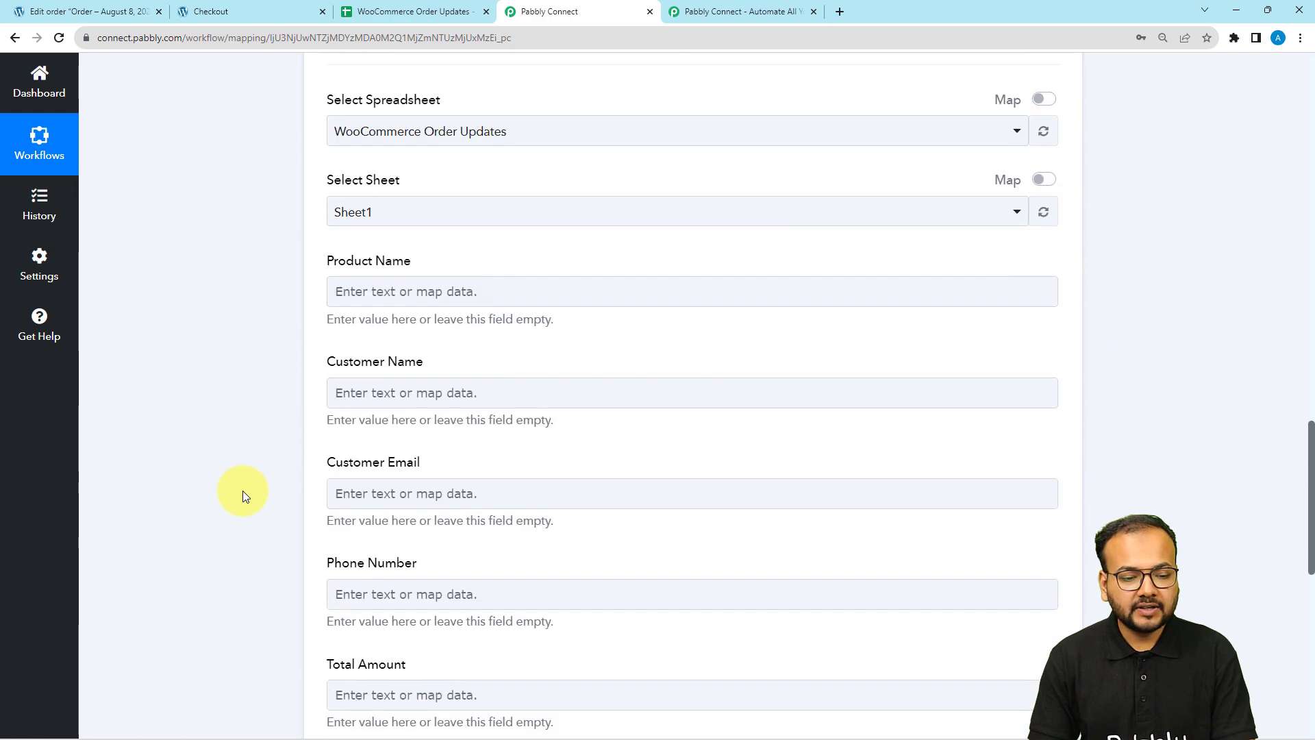
- Map the WooCommerce Line Items 0 Name into the Product Name field
{"action": "left_click", "coordinate": [410, 288]}
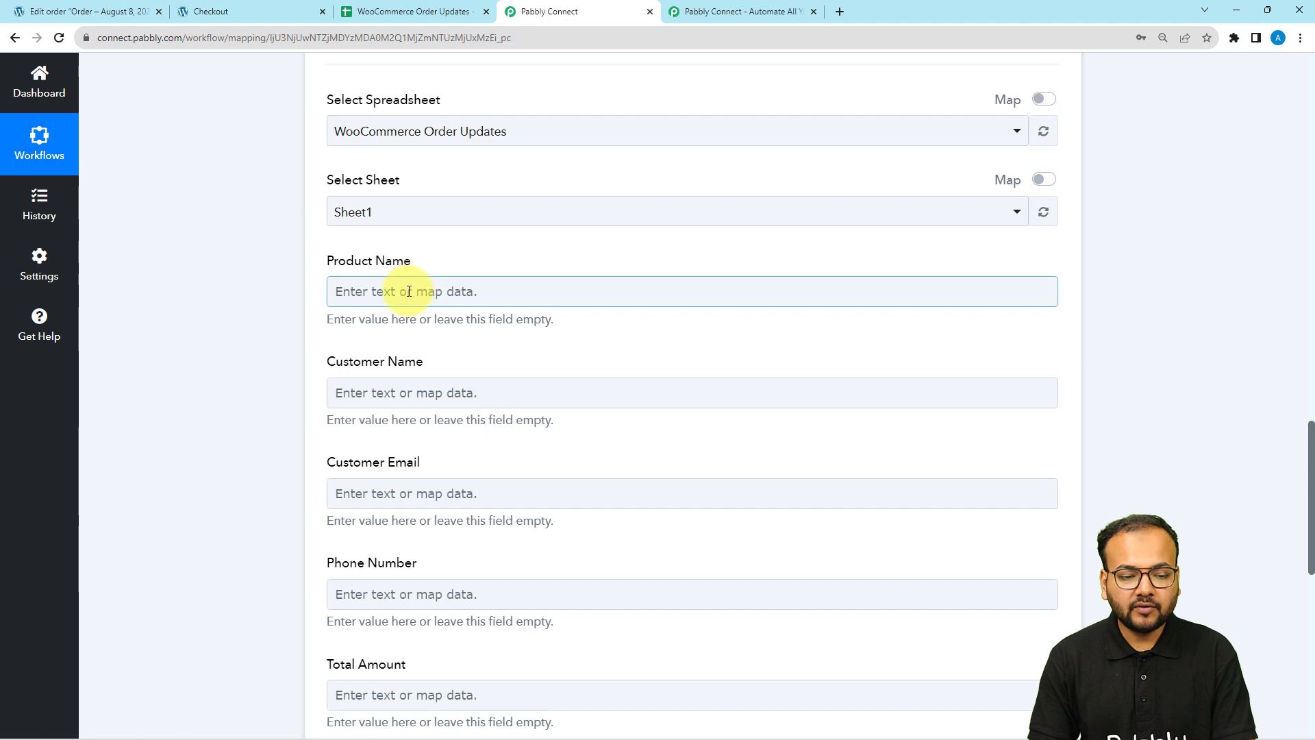
{"action": "left_click", "coordinate": [408, 291]}
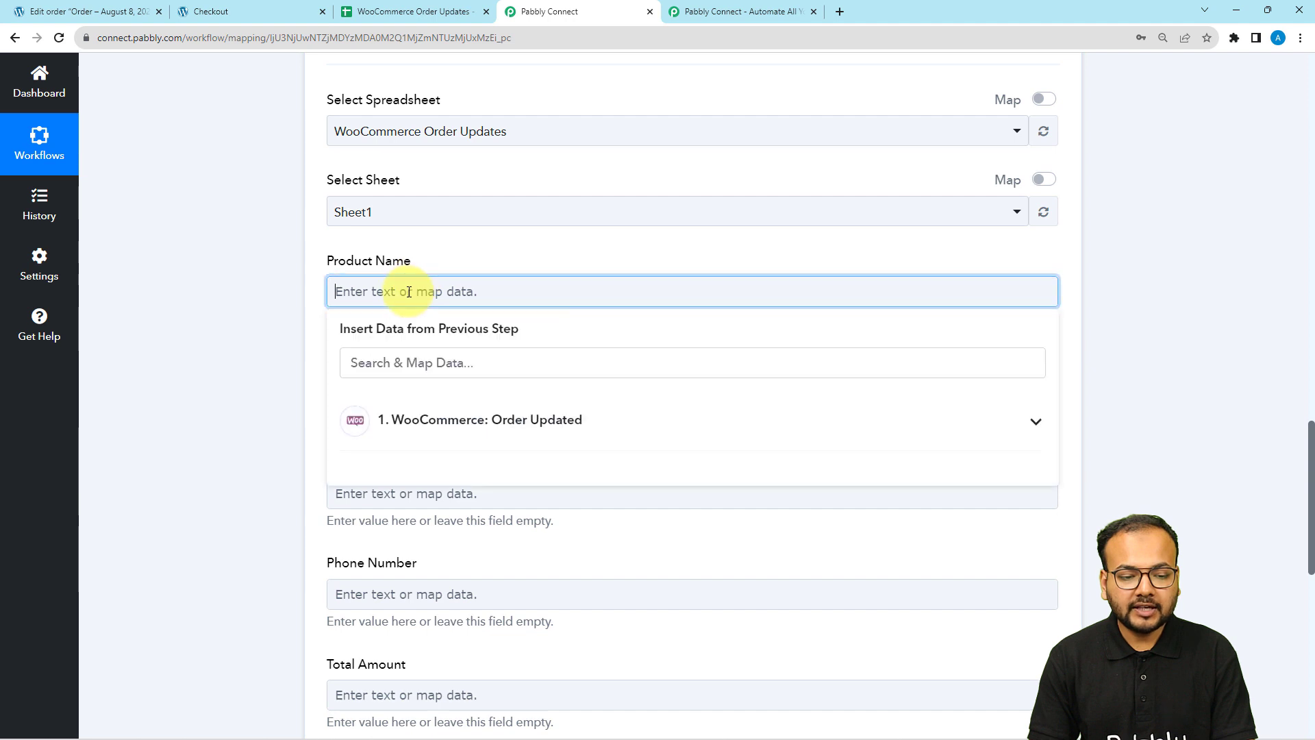
{"action": "left_click", "coordinate": [442, 429]}
{"action": "left_click", "coordinate": [461, 364]}
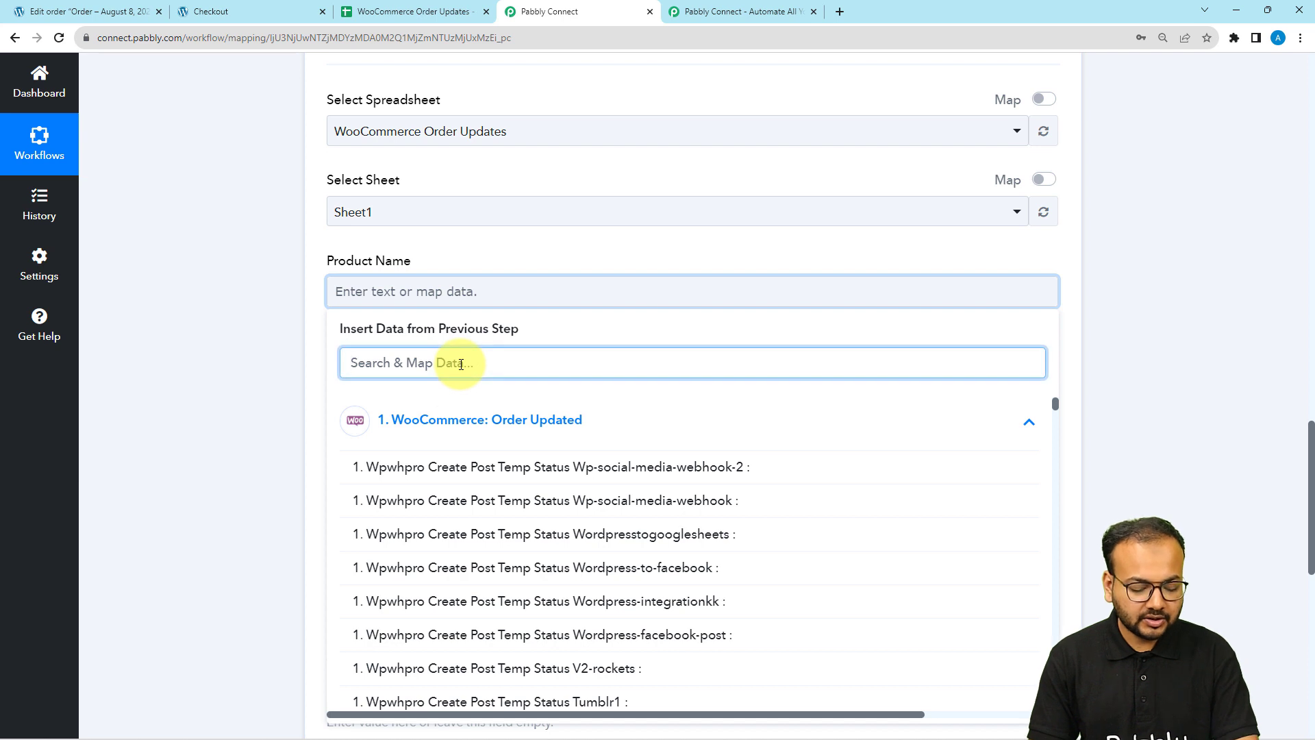
{"action": "type", "text": "name"}
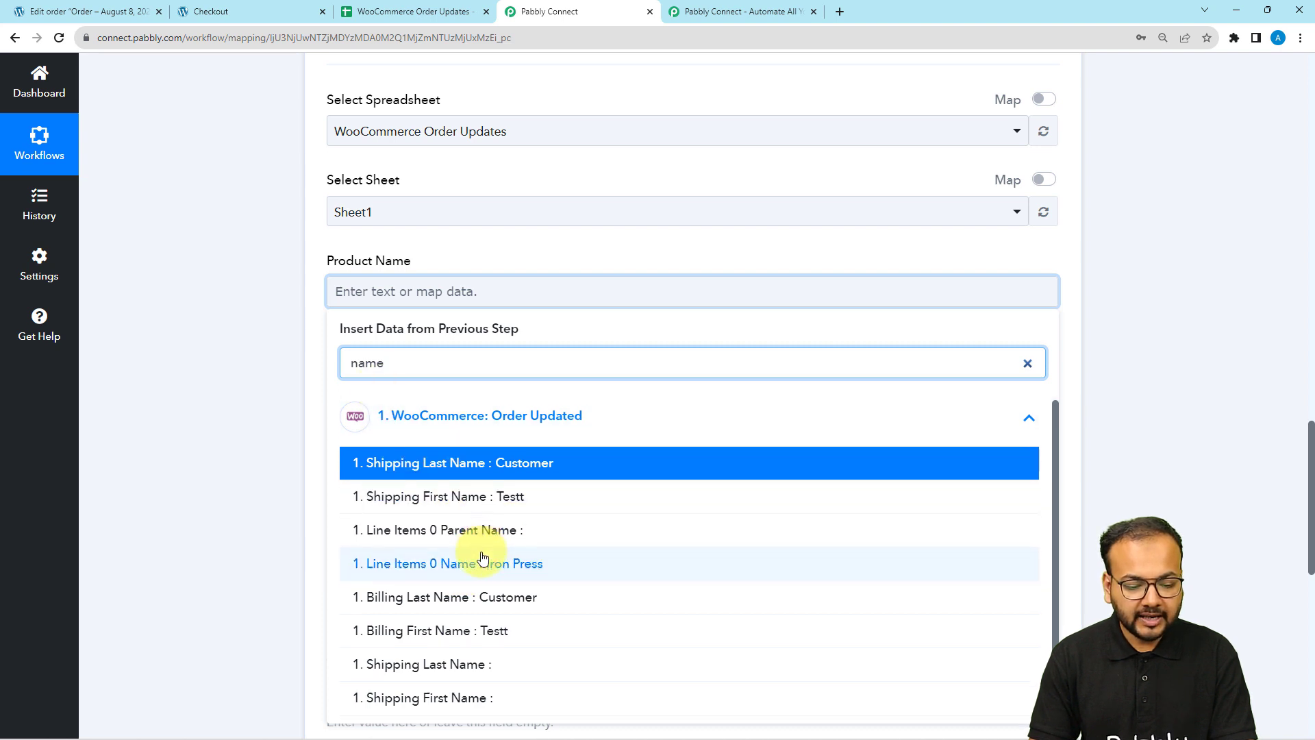
{"action": "scroll", "coordinate": [483, 558], "scroll_direction": "down", "scroll_amount": 1}
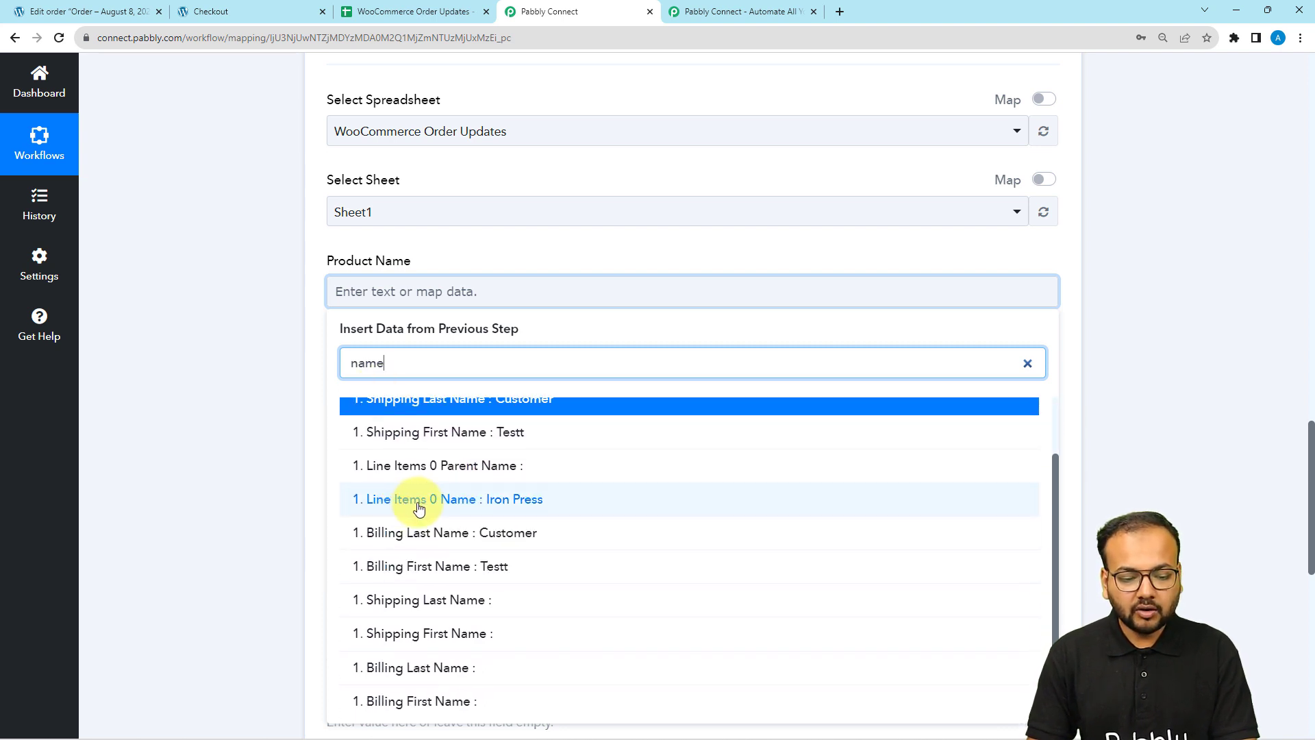
{"action": "left_click", "coordinate": [464, 507]}
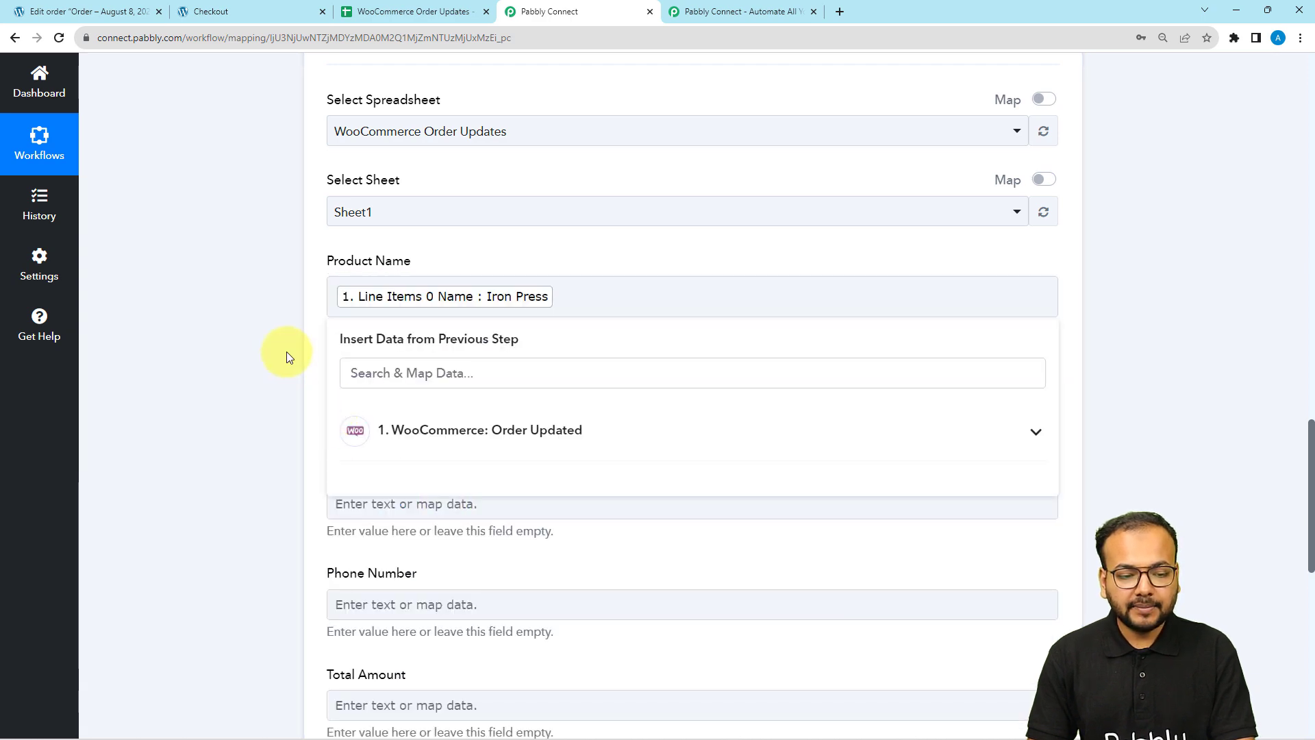
{"action": "left_click", "coordinate": [286, 352]}
{"action": "scroll", "coordinate": [286, 351], "scroll_direction": "down", "scroll_amount": 3}
- Map Billing First Name and Billing Last Name into Customer Name
{"action": "left_click", "coordinate": [461, 203]}
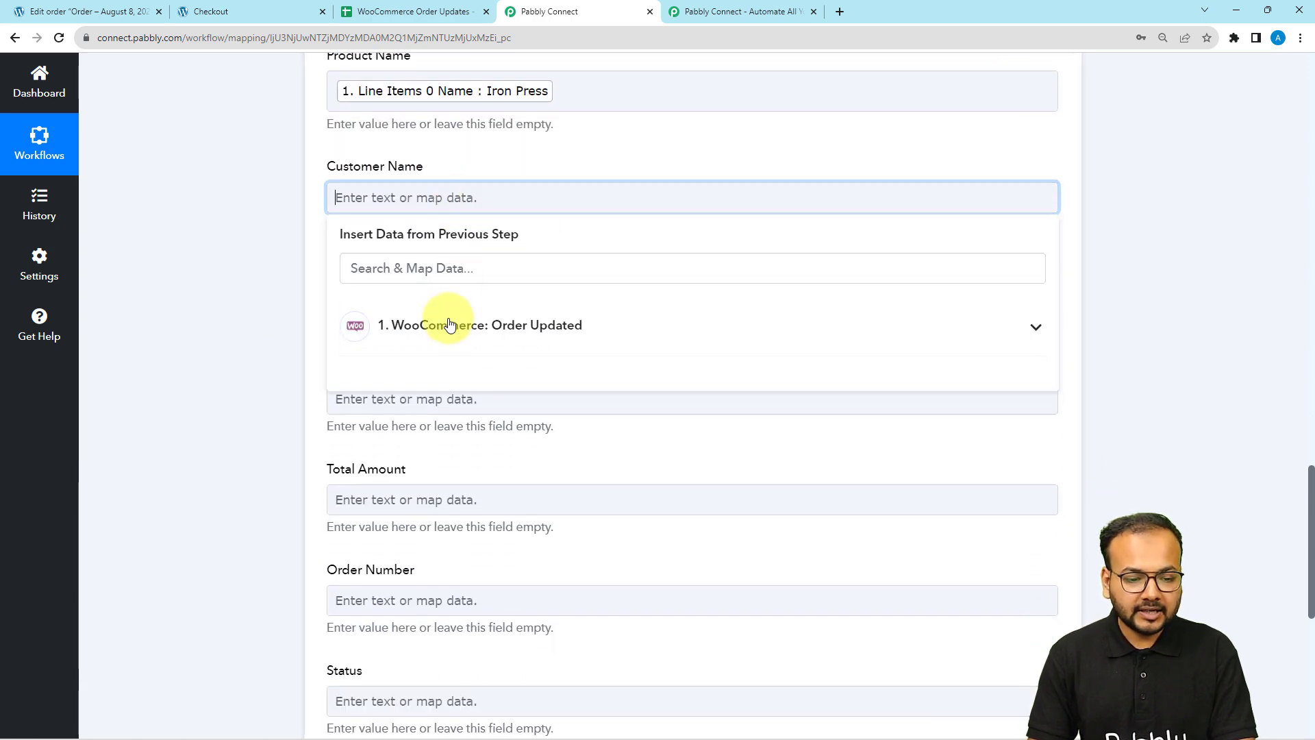
{"action": "left_click", "coordinate": [445, 332]}
{"action": "left_click", "coordinate": [451, 271]}
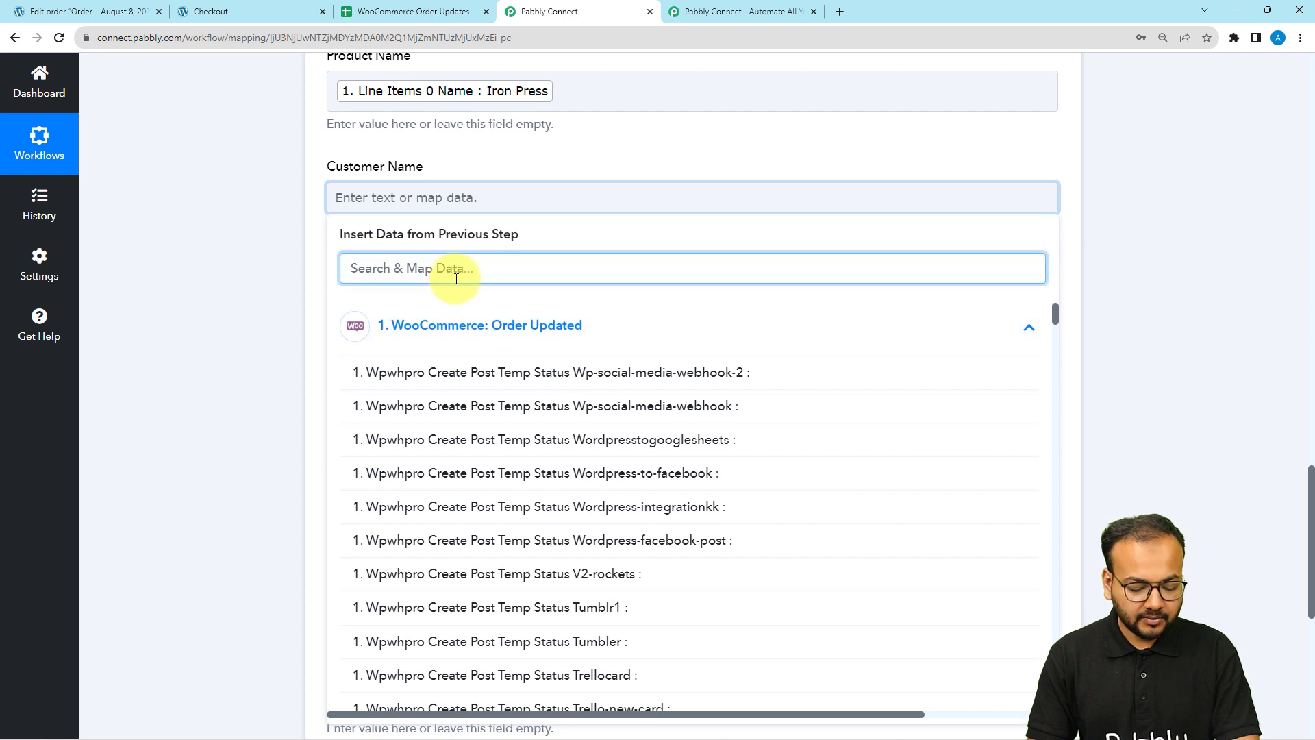
{"action": "type", "text": "name"}
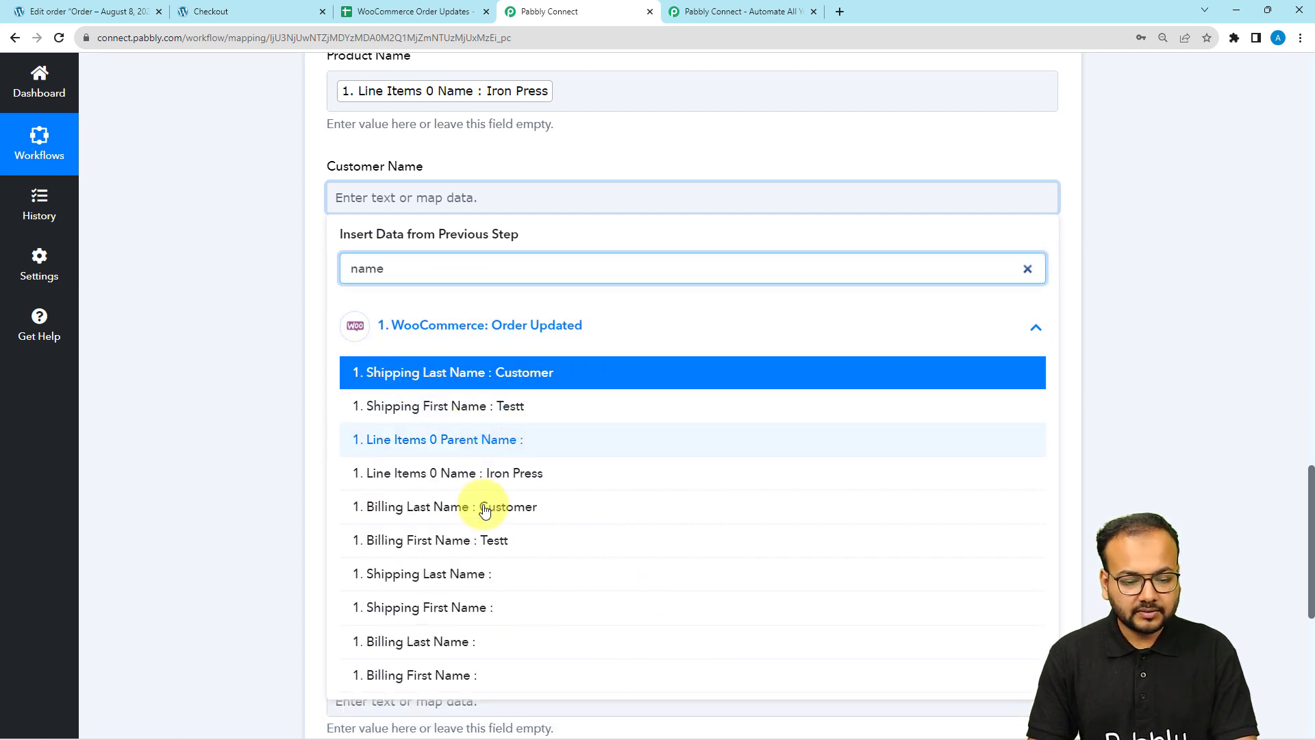
{"action": "left_click", "coordinate": [470, 540]}
{"action": "left_click", "coordinate": [488, 355]}
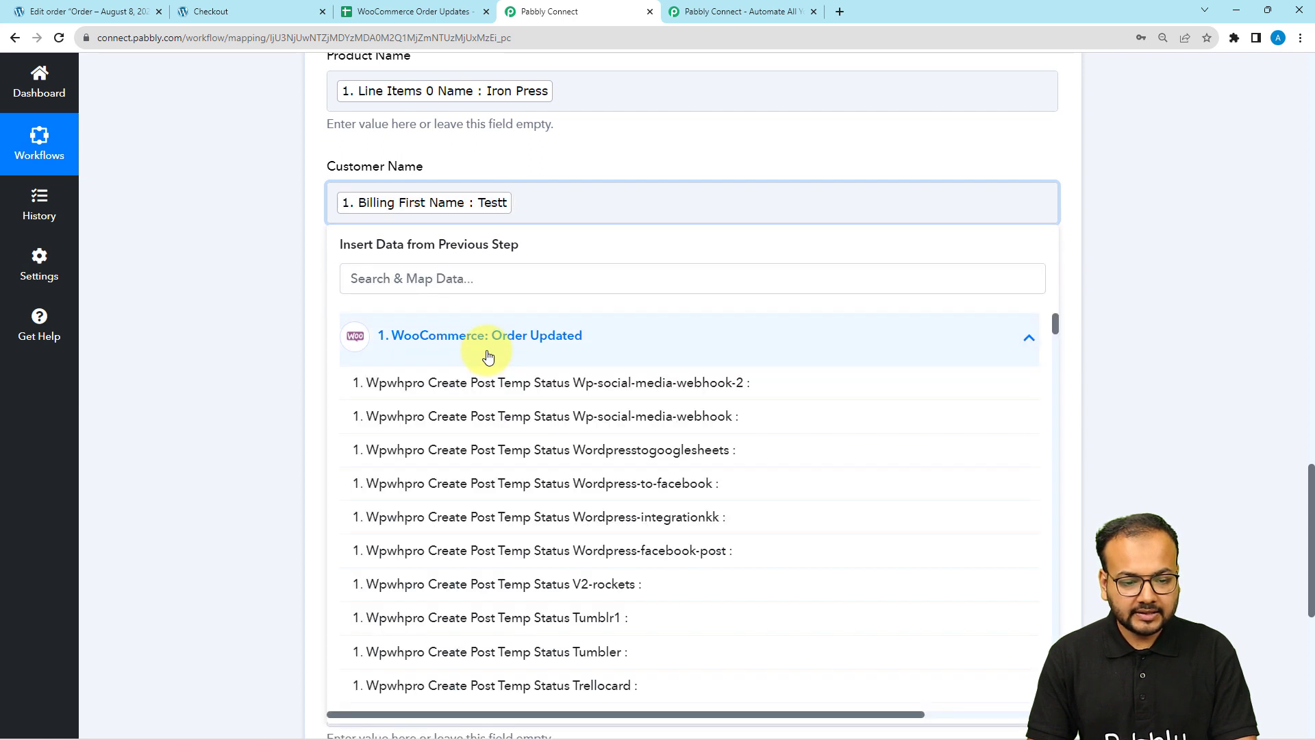
{"action": "left_click", "coordinate": [485, 288]}
{"action": "type", "text": "name"}
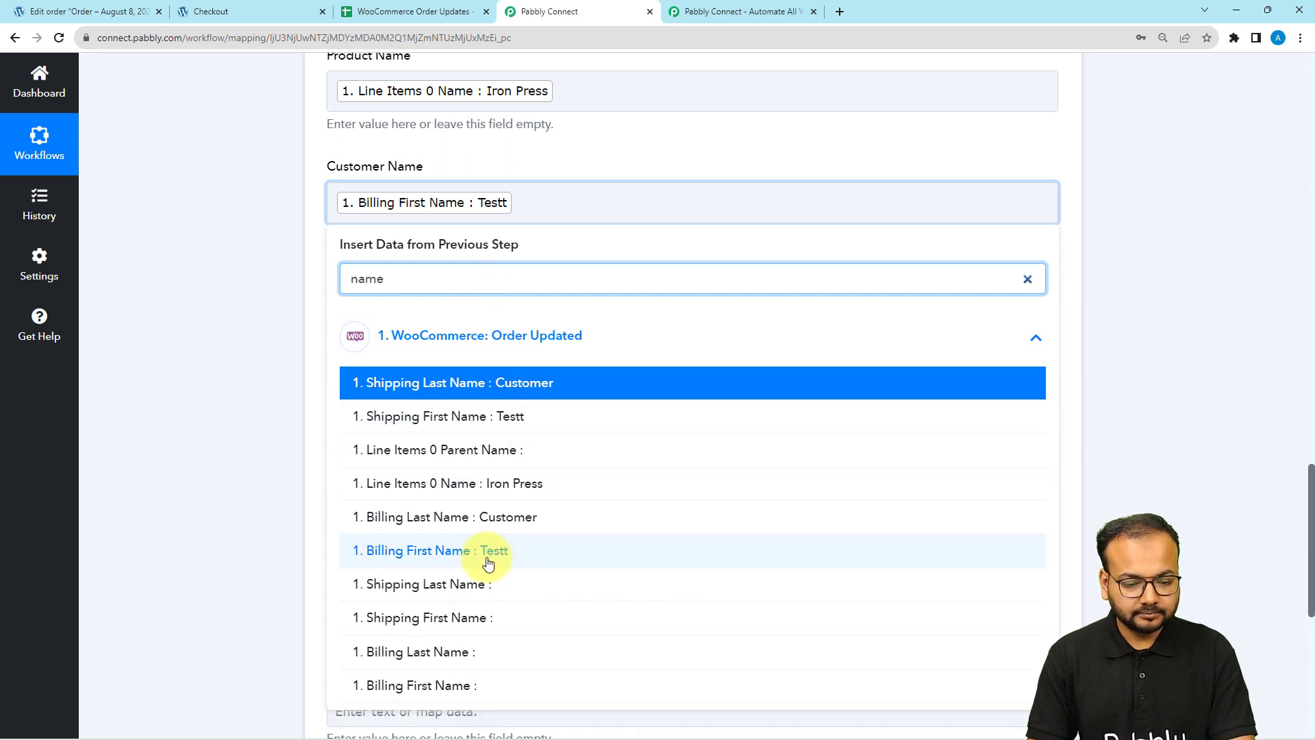
{"action": "left_click", "coordinate": [484, 518]}
{"action": "left_click", "coordinate": [297, 439]}
- Map Billing Email into the Customer Email field
{"action": "left_click", "coordinate": [370, 311]}
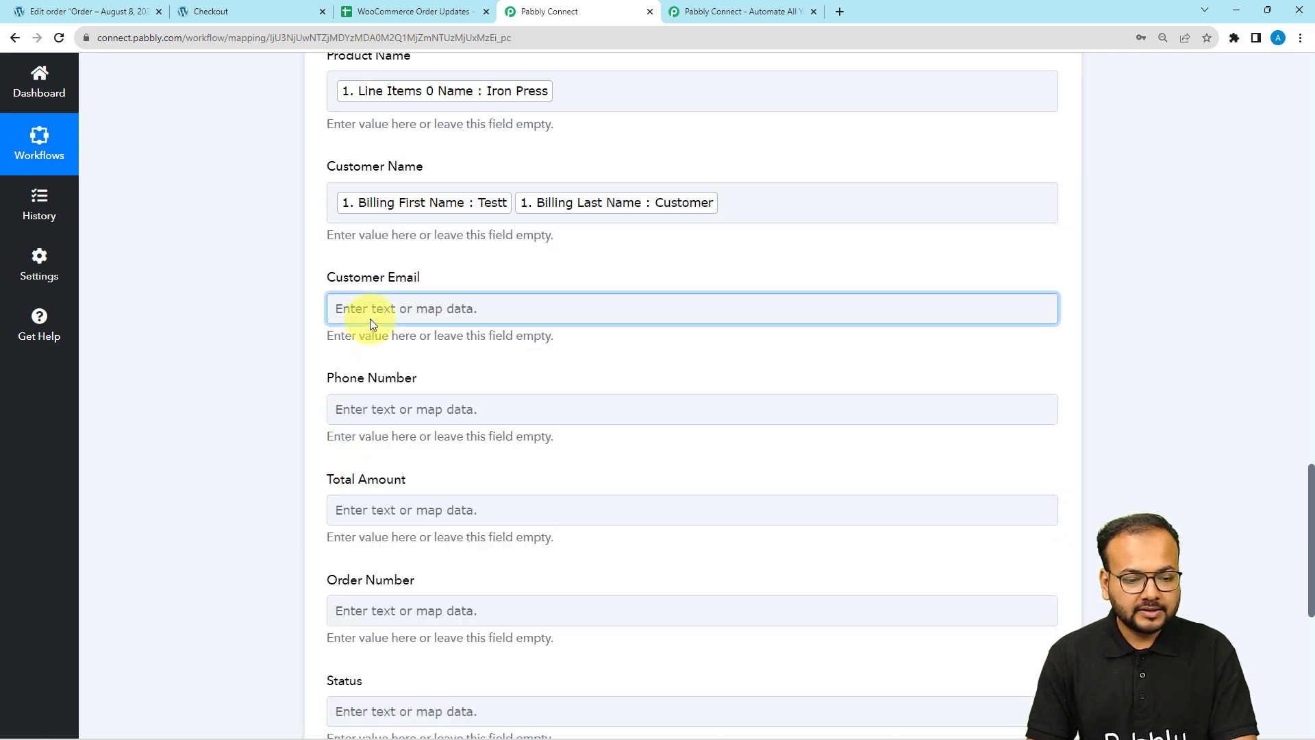
{"action": "left_click", "coordinate": [384, 436]}
{"action": "left_click", "coordinate": [393, 383]}
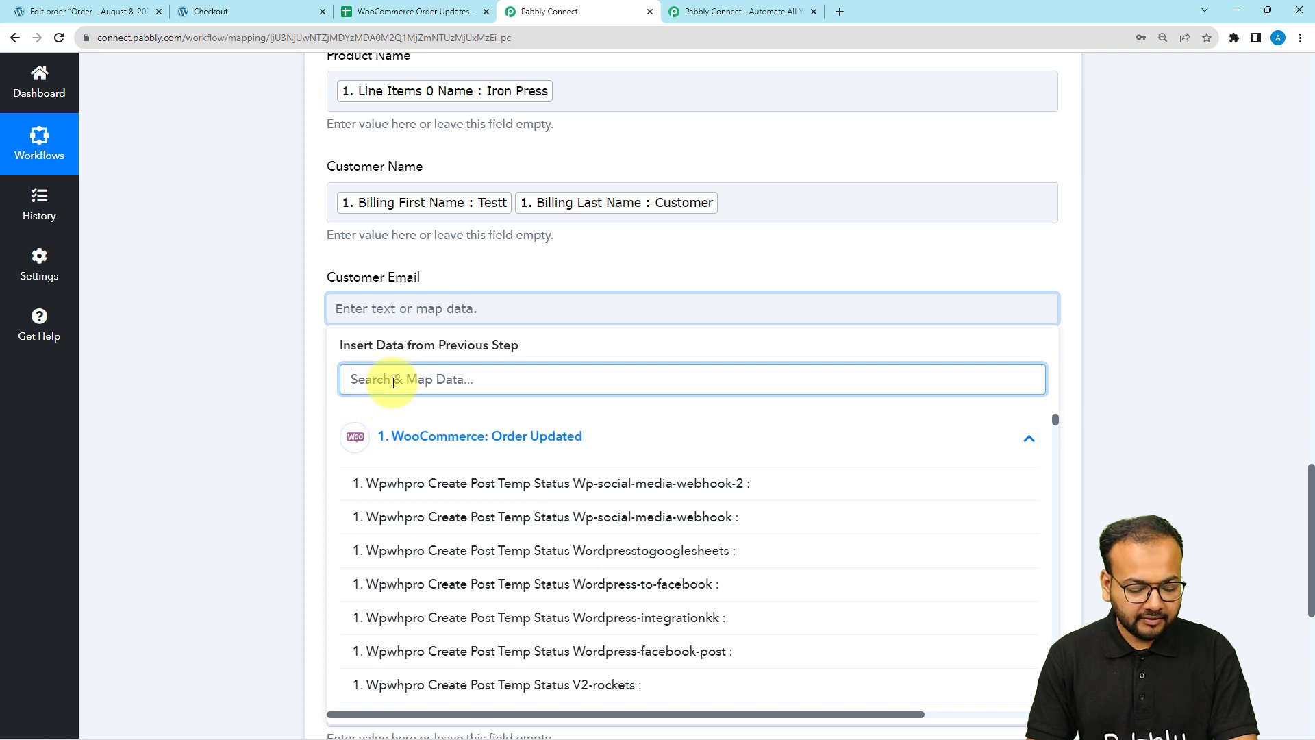
{"action": "type", "text": "emai"}
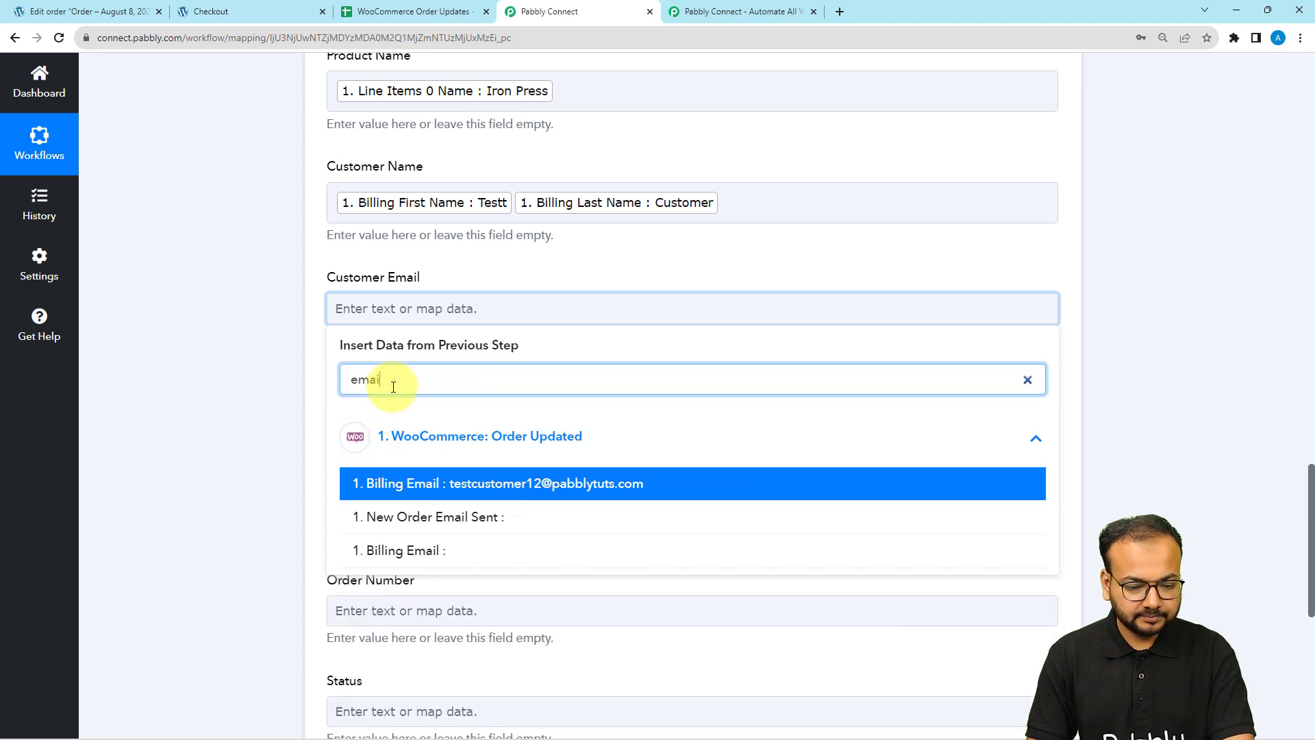
{"action": "left_click", "coordinate": [428, 483]}
{"action": "left_click", "coordinate": [321, 435]}
{"action": "scroll", "coordinate": [401, 308], "scroll_direction": "down", "scroll_amount": 2}
- Map Billing Phone into the Phone Number field
{"action": "left_click", "coordinate": [402, 289]}
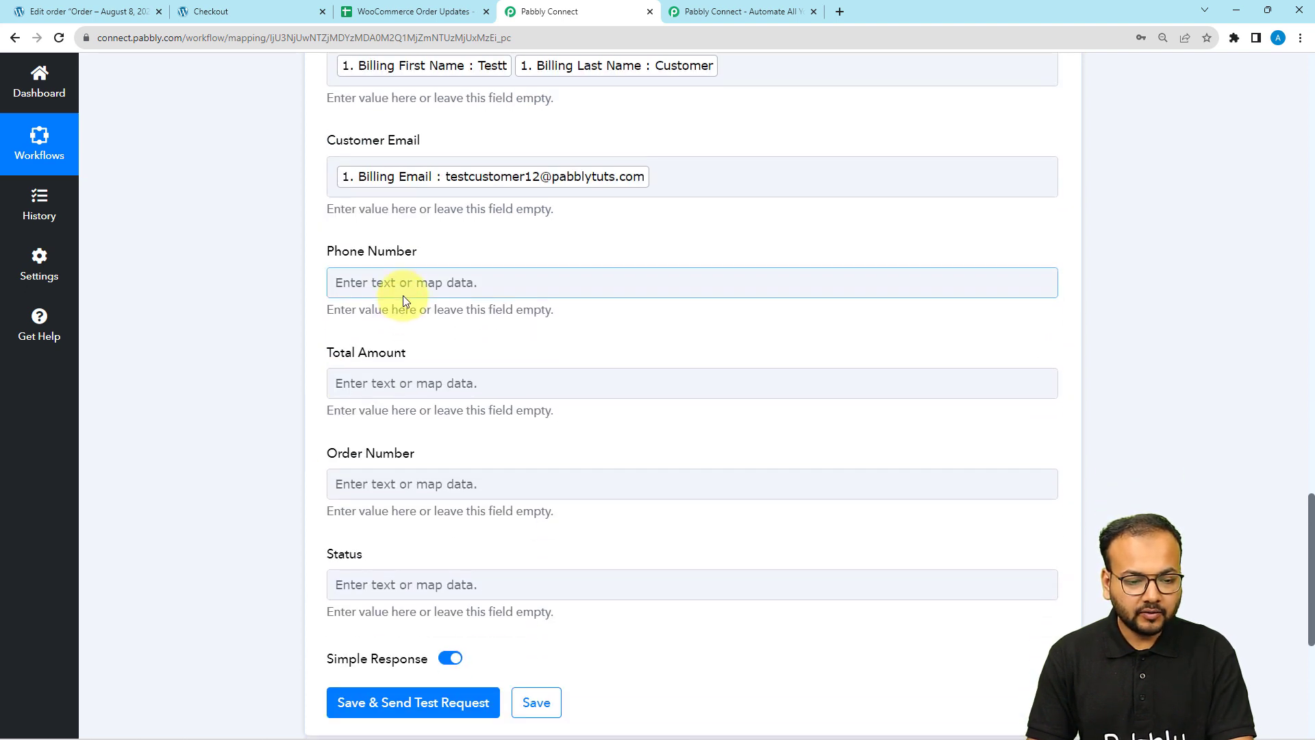
{"action": "left_click", "coordinate": [414, 356]}
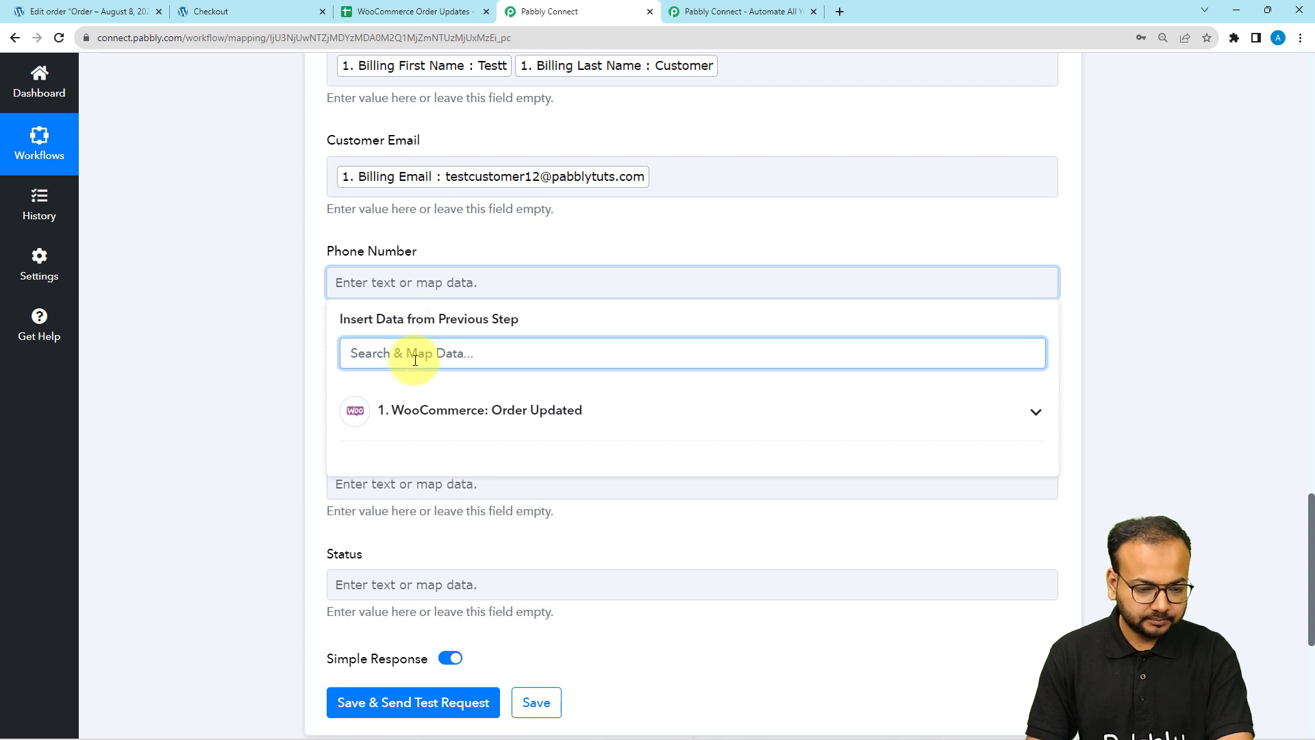
{"action": "type", "text": "ph"}
{"action": "left_click", "coordinate": [441, 408]}
{"action": "scroll", "coordinate": [226, 440], "scroll_direction": "down", "scroll_amount": 4}
{"action": "scroll", "coordinate": [231, 449], "scroll_direction": "up", "scroll_amount": 1}
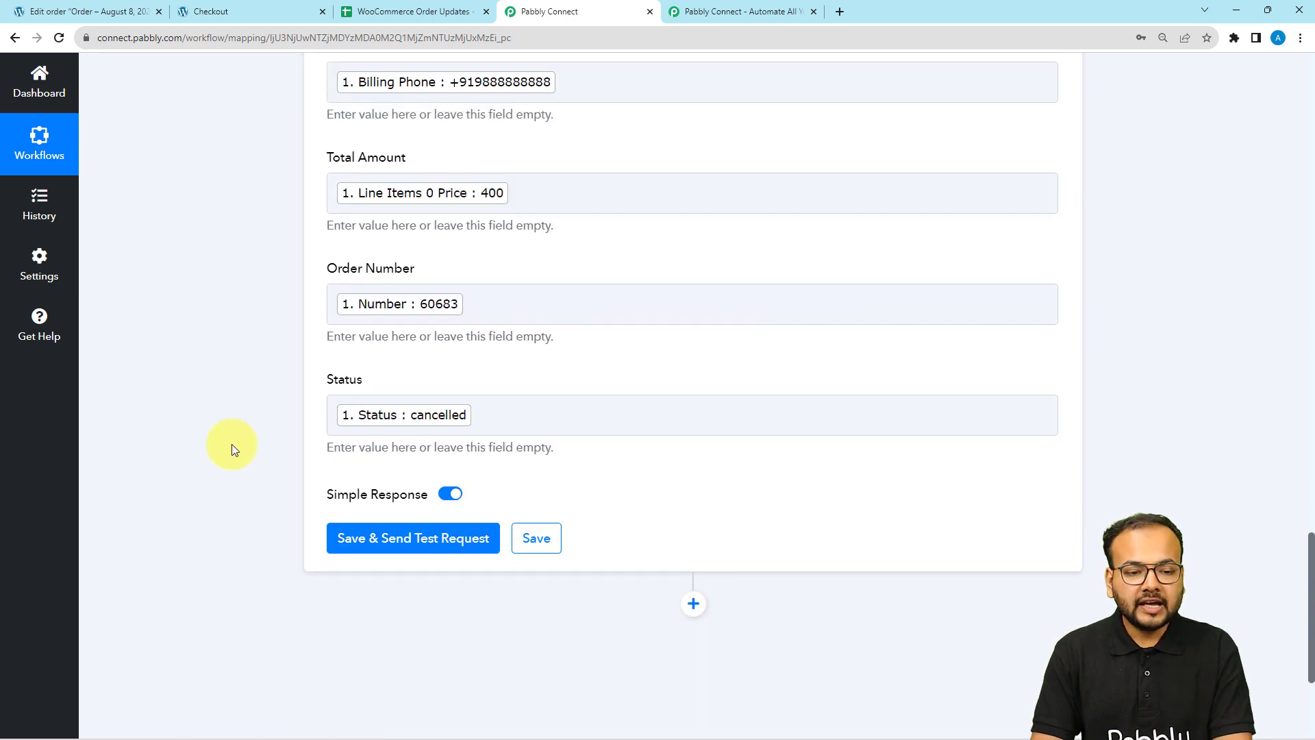
{"action": "scroll", "coordinate": [231, 448], "scroll_direction": "up", "scroll_amount": 2}
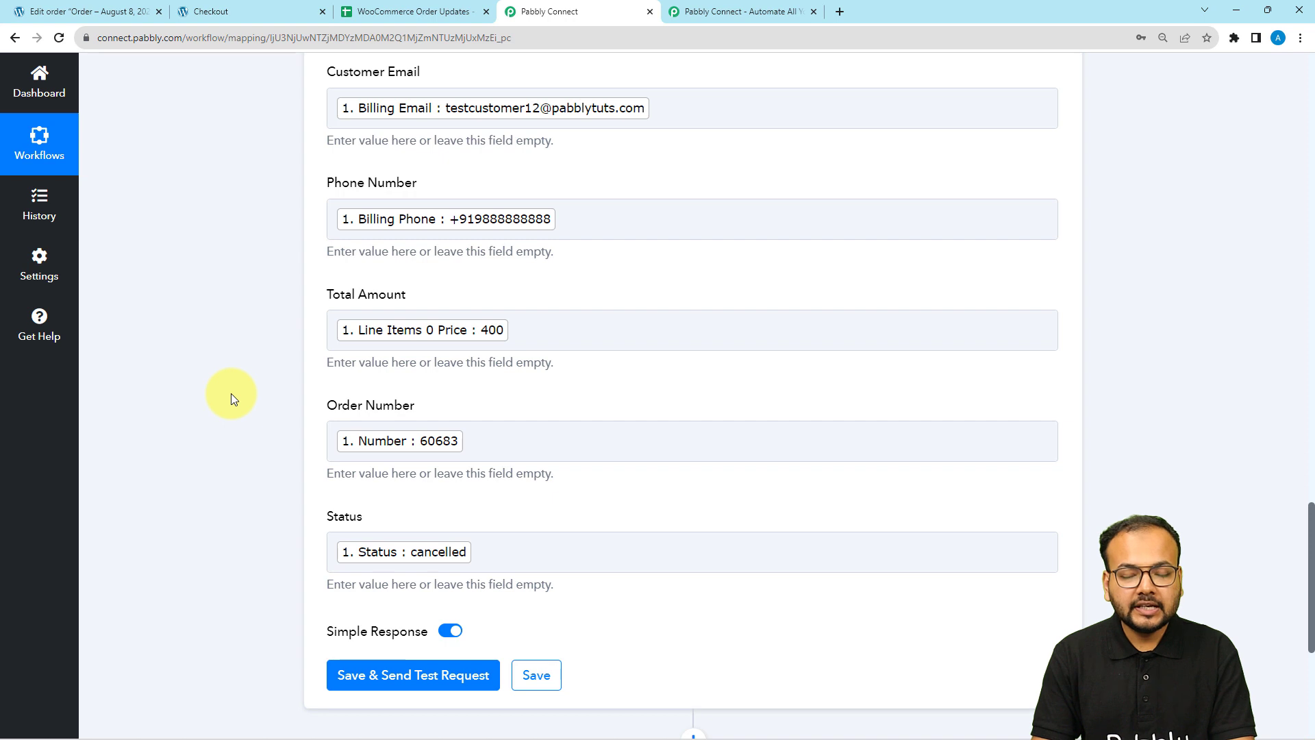
{"action": "scroll", "coordinate": [232, 393], "scroll_direction": "down", "scroll_amount": 2}
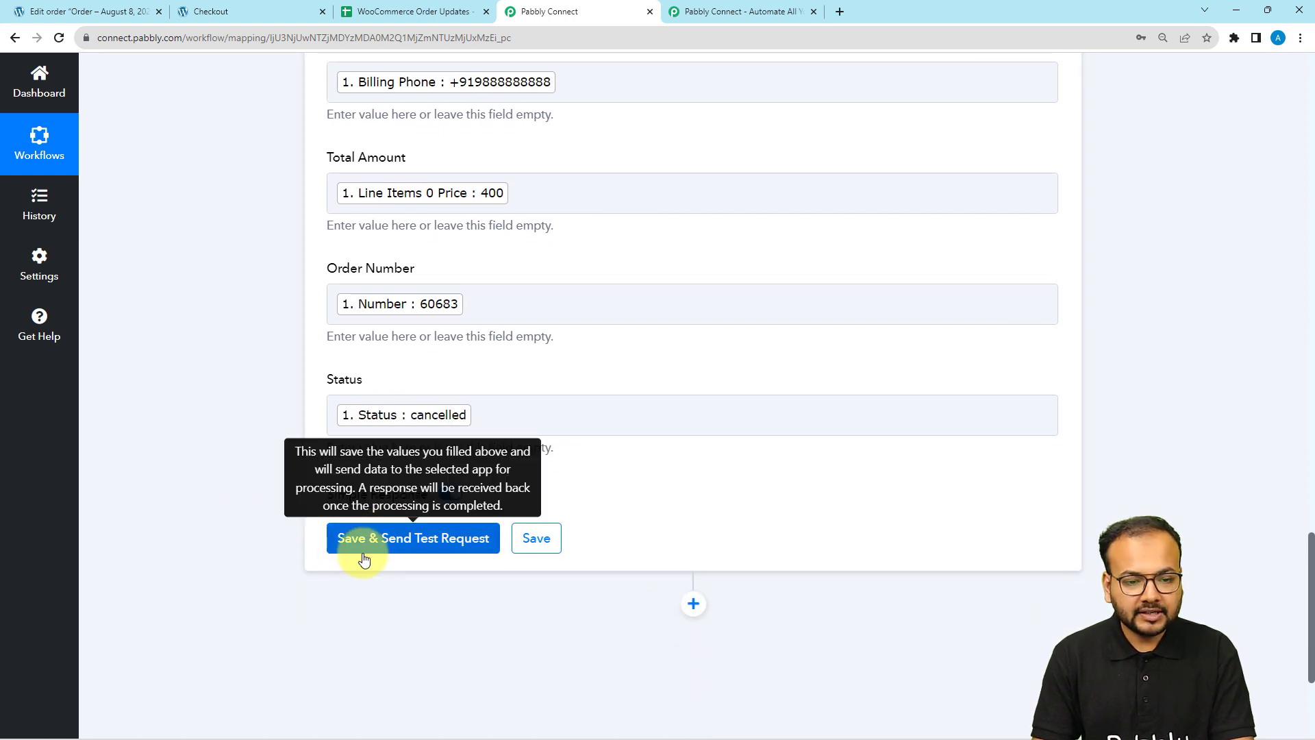
- Confirm the sheet is empty, then save and send a test row, updating Sheet1!A2:G2
{"action": "scroll", "coordinate": [285, 533], "scroll_direction": "down", "scroll_amount": 2}
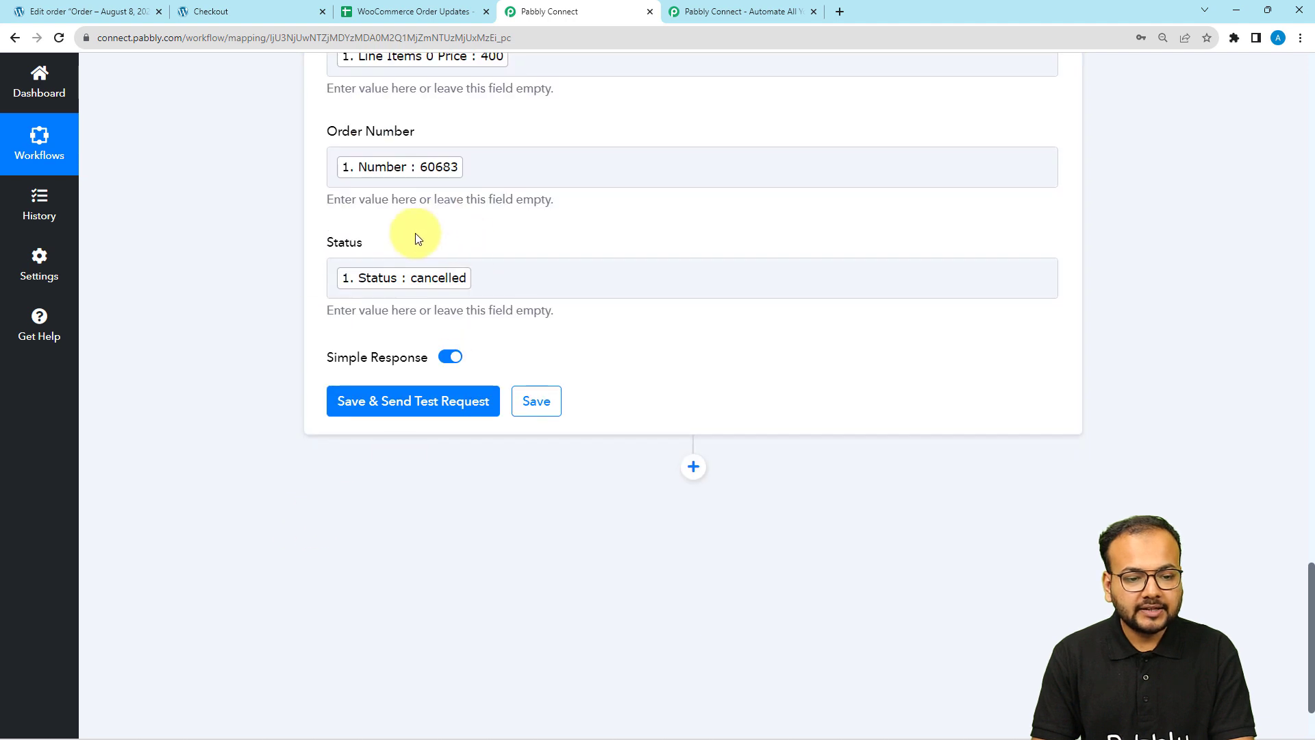
{"action": "left_click", "coordinate": [383, 12]}
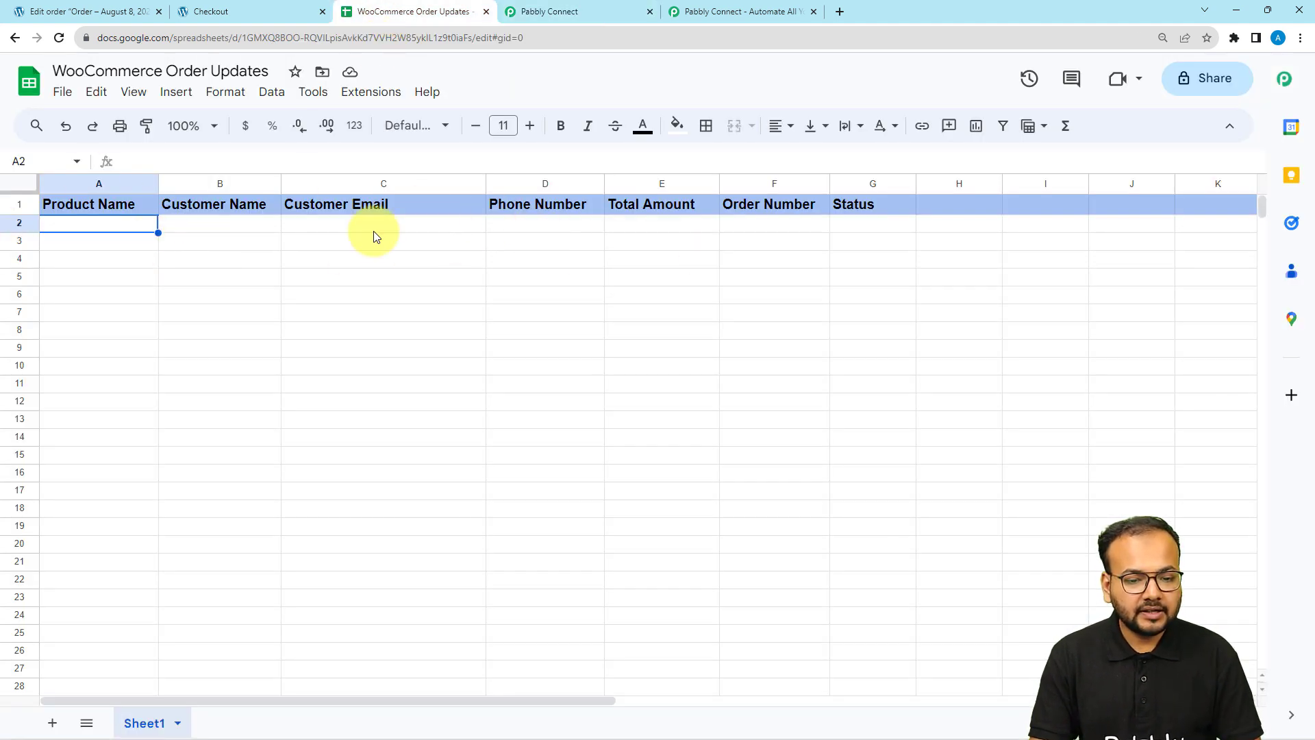
{"action": "left_click", "coordinate": [566, 12]}
{"action": "left_click", "coordinate": [341, 403]}
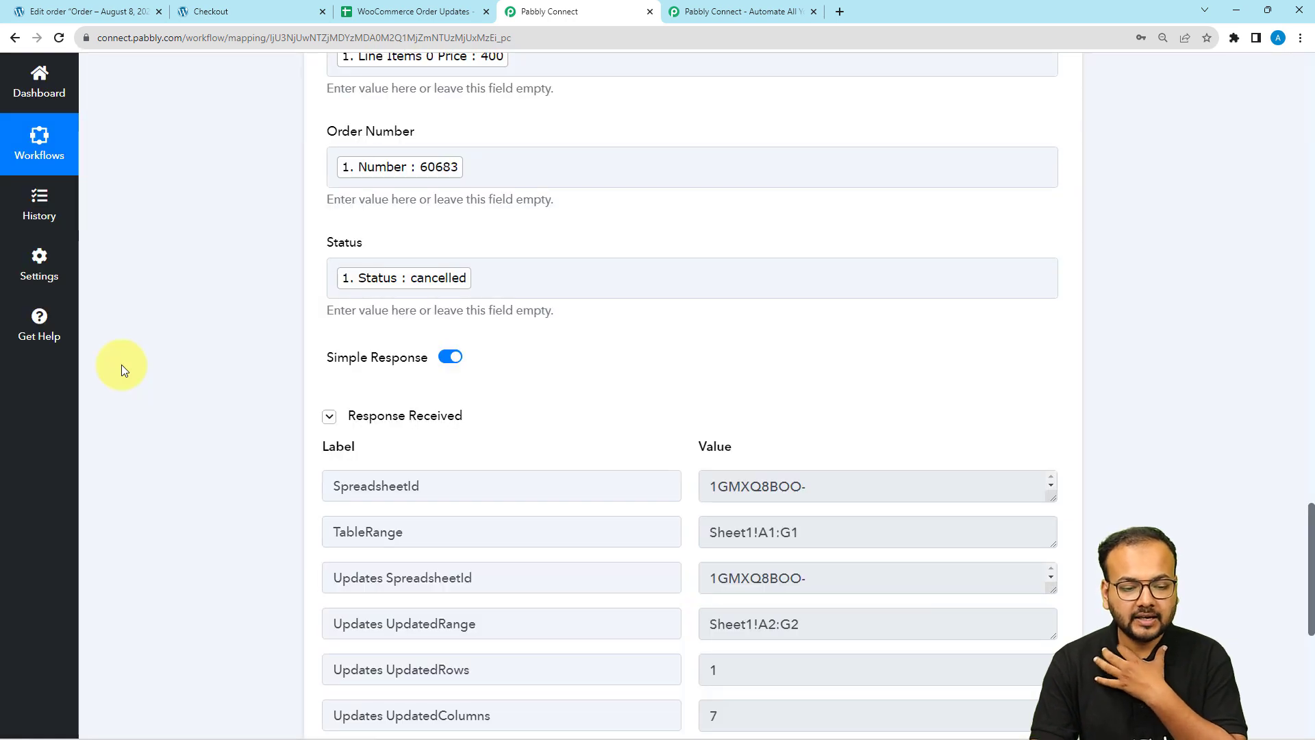
{"action": "scroll", "coordinate": [121, 370], "scroll_direction": "down", "scroll_amount": 4}
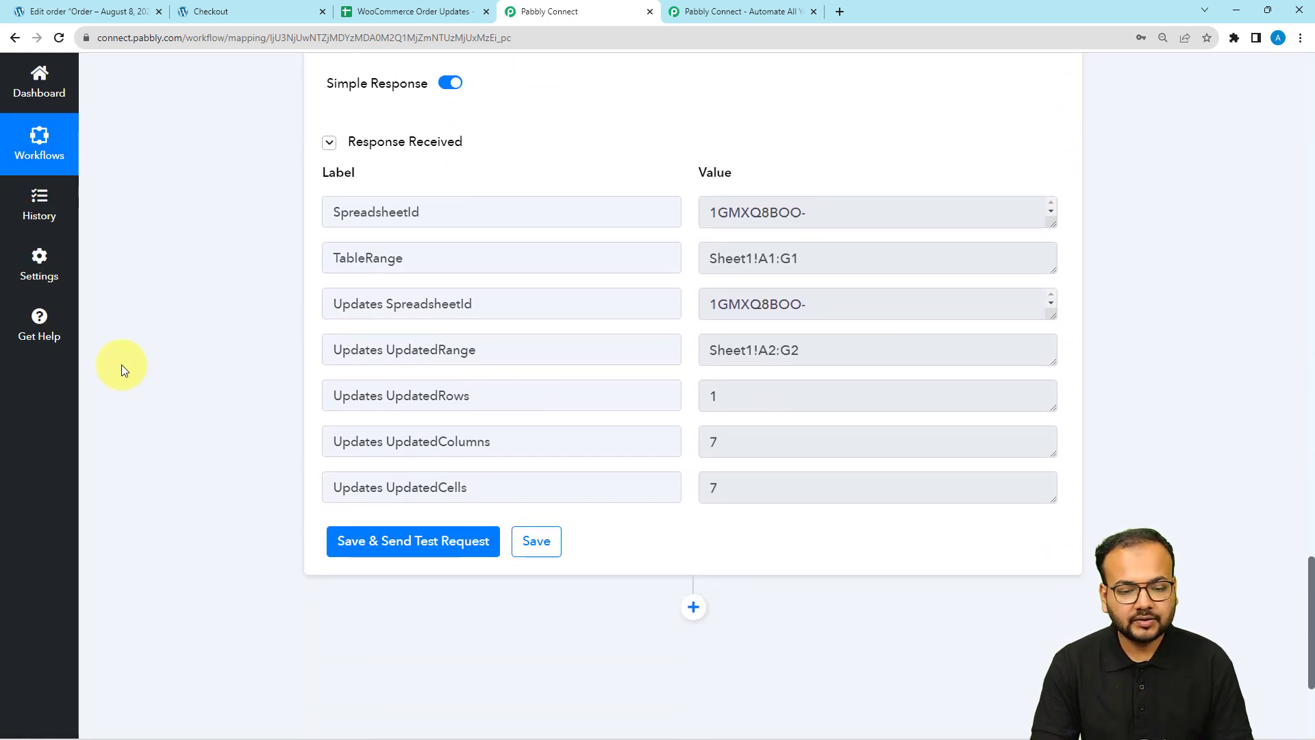
{"action": "scroll", "coordinate": [121, 370], "scroll_direction": "down", "scroll_amount": 1}
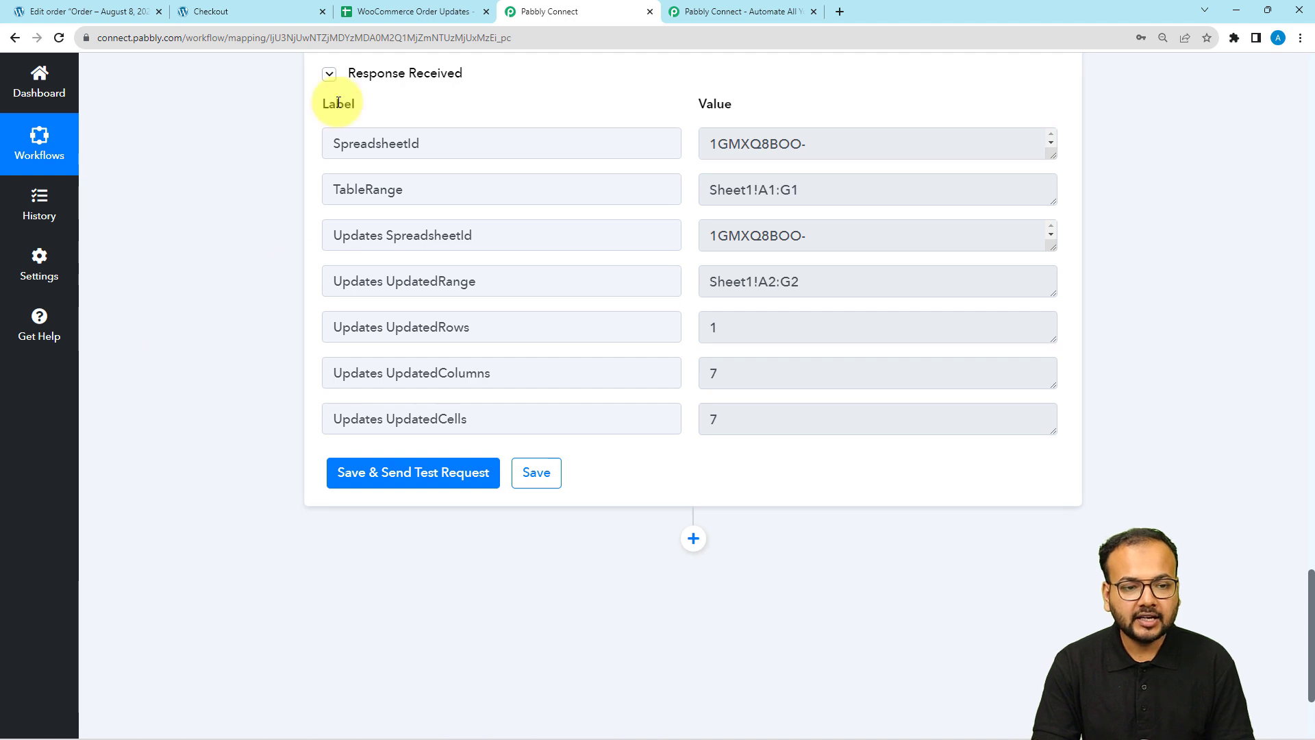
- Compare row 2's cancelled Iron Press order (400, 60683) with the mapped Pabbly fields
{"action": "left_click", "coordinate": [378, 13]}
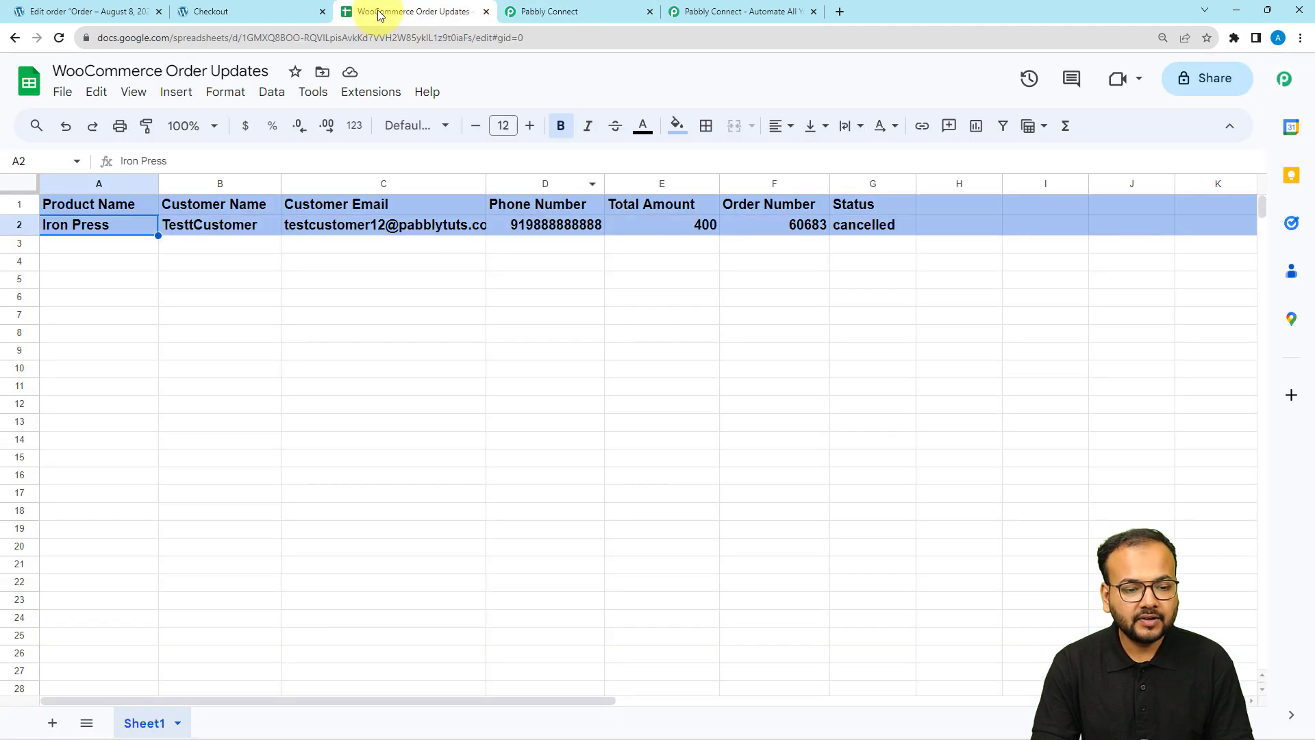
{"action": "left_click", "coordinate": [100, 282]}
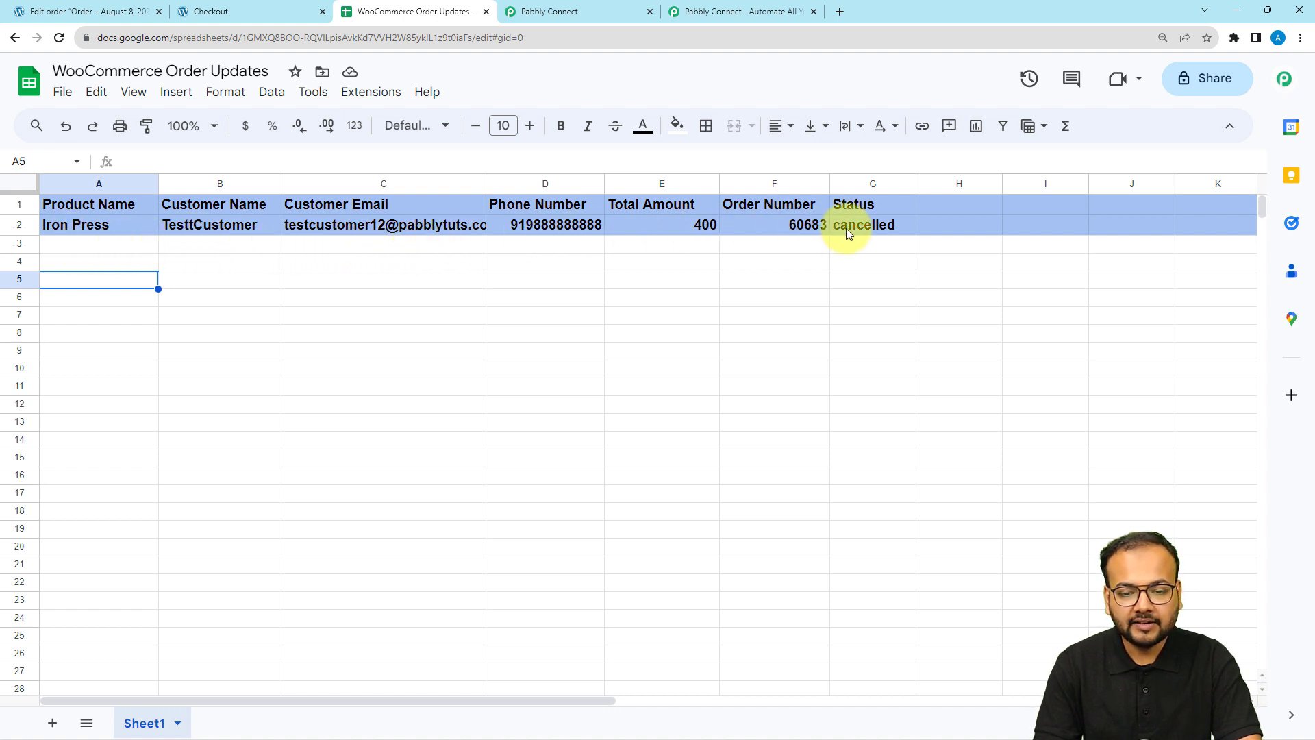
{"action": "left_click", "coordinate": [560, 10]}
{"action": "scroll", "coordinate": [613, 295], "scroll_direction": "up", "scroll_amount": 8}
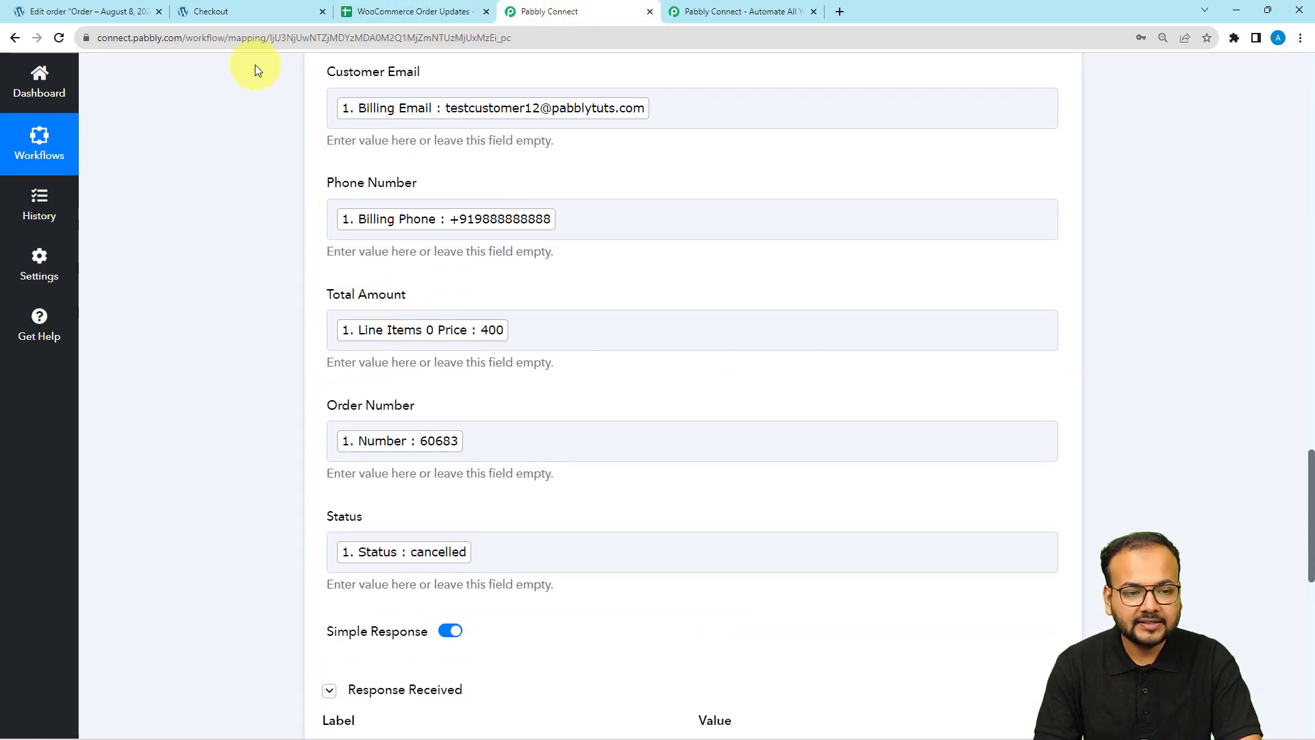
{"action": "left_click", "coordinate": [358, 6]}
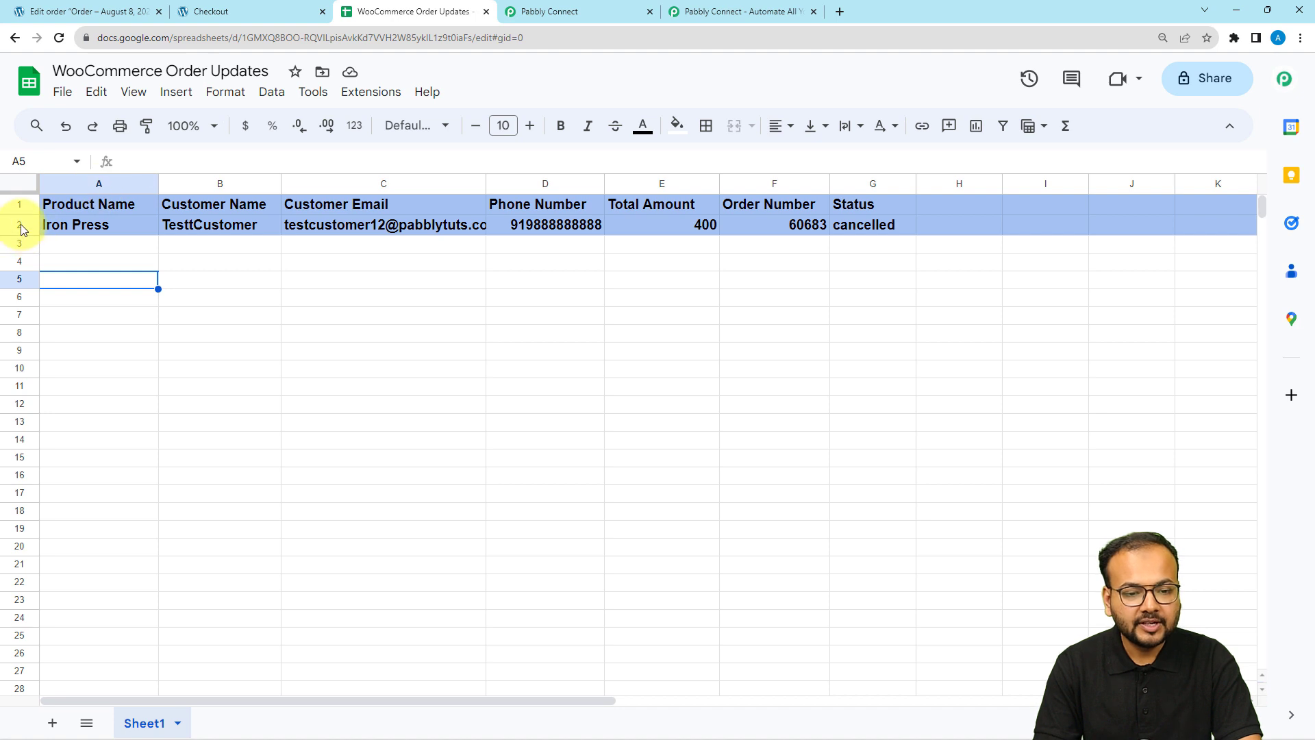